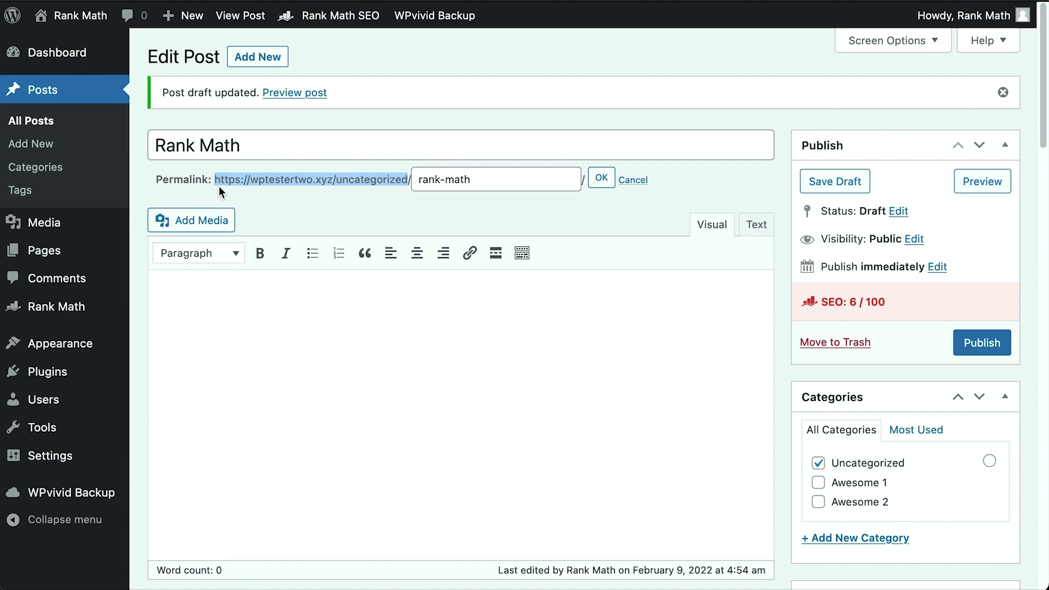
Step: Open the Rank Math snippet editor for the draft post and examine its permalink slug and length indicator
scroll(245, 205, "down", 6)
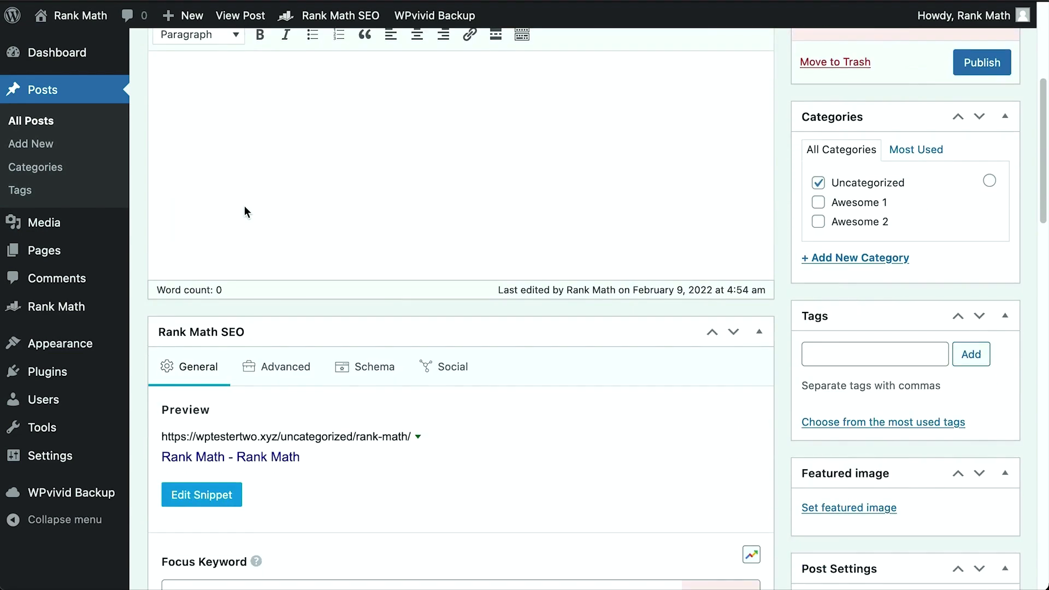
scroll(243, 205, "down", 2)
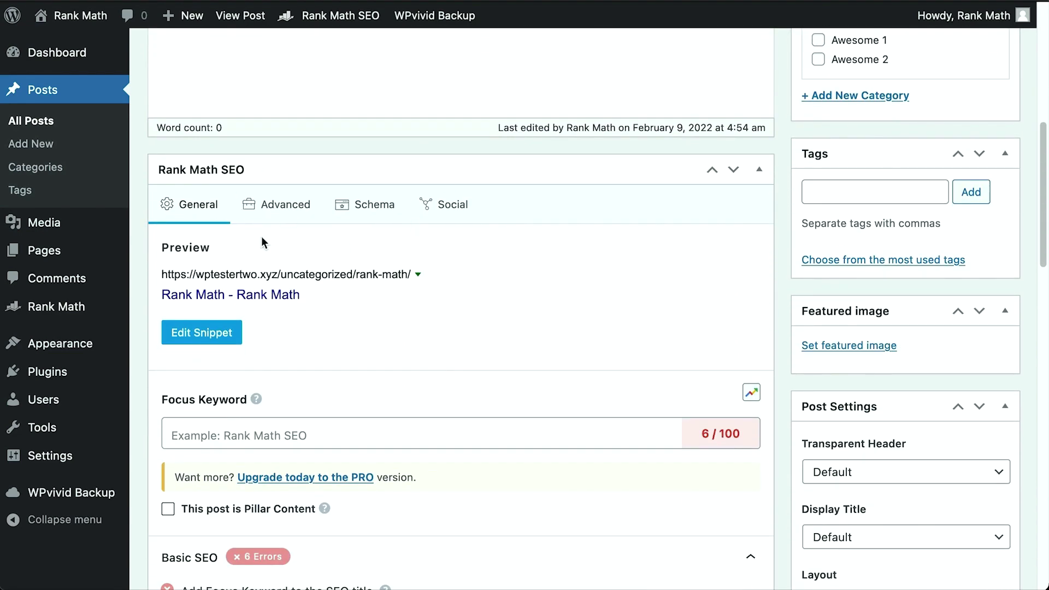
left_click(229, 339)
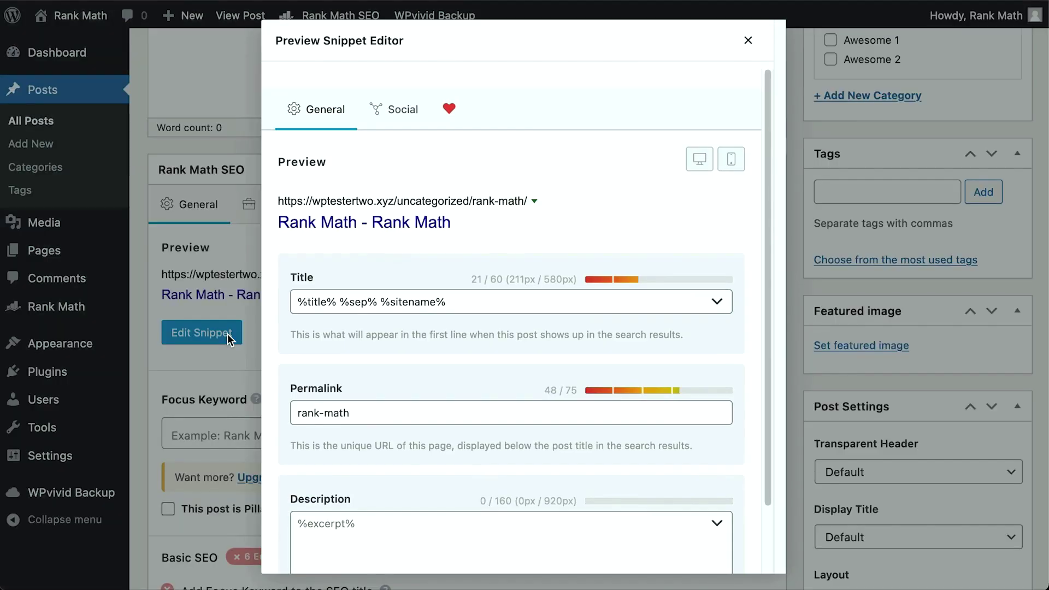
scroll(379, 410, "down", 2)
left_click_drag(363, 378, 289, 373)
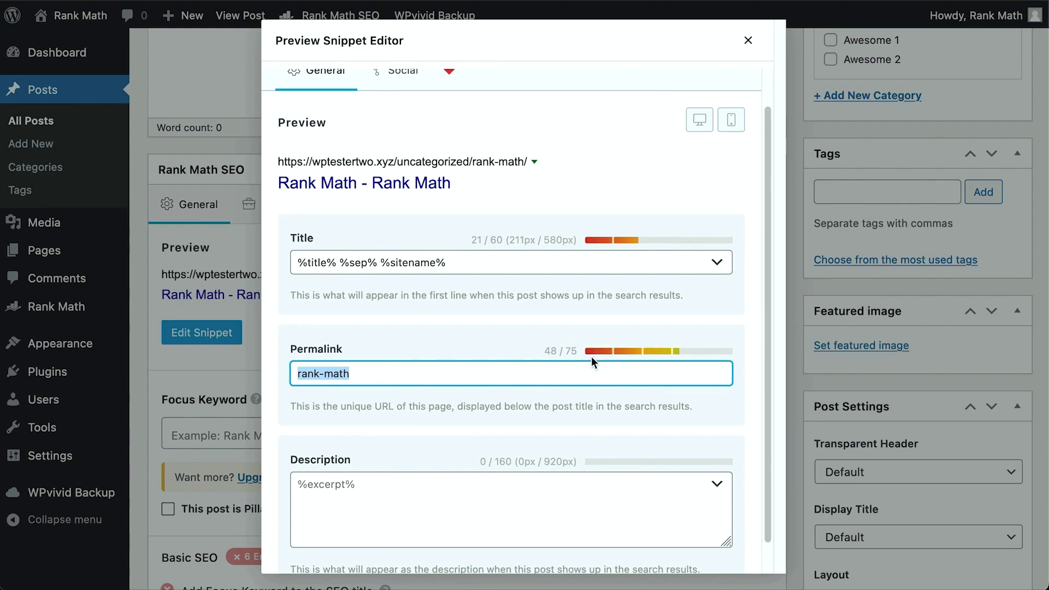
left_click(546, 353)
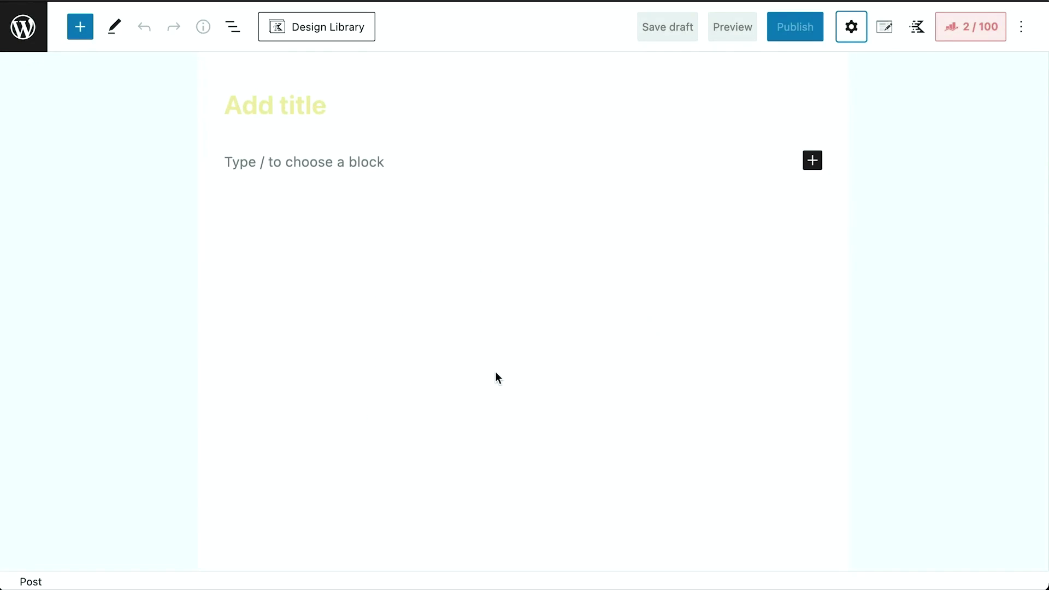
Step: Show the new post's permalink settings, title the post "Rank Math", and save it as a draft
left_click(854, 35)
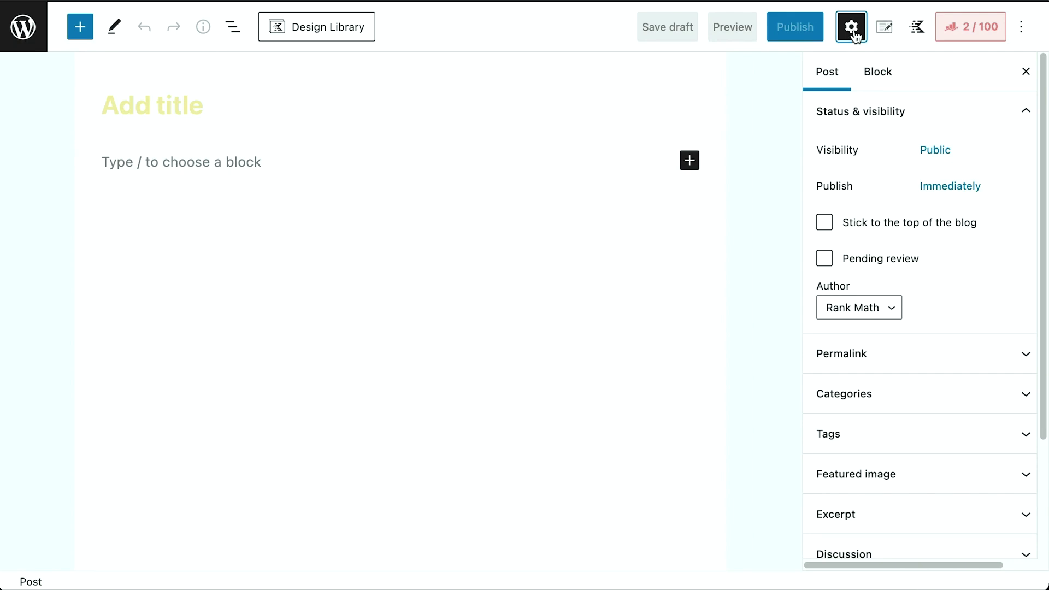
left_click(832, 72)
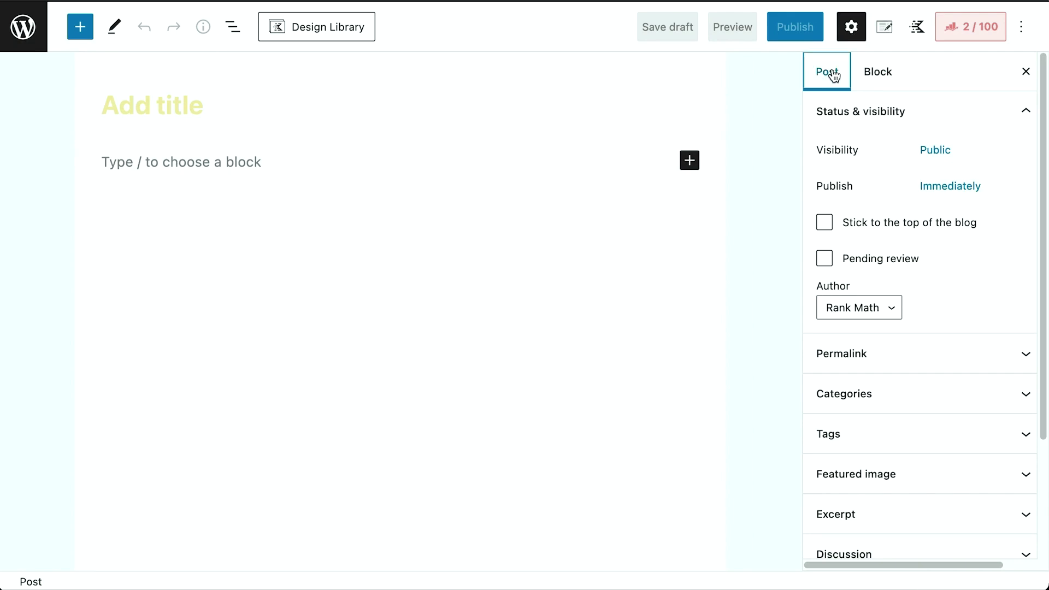
left_click(854, 356)
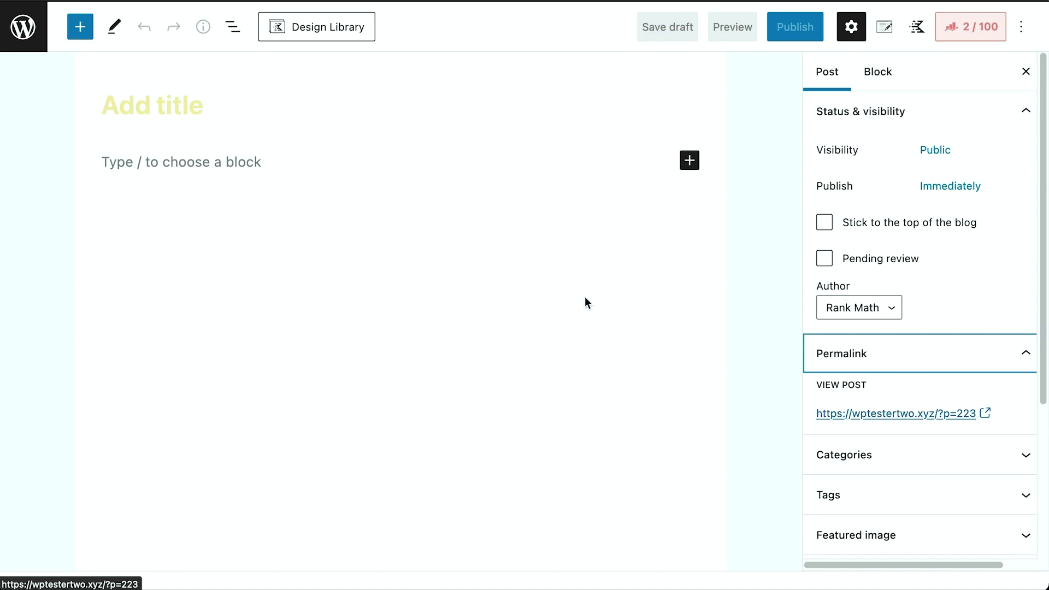
left_click(246, 99)
type("Rank Math")
left_click(678, 25)
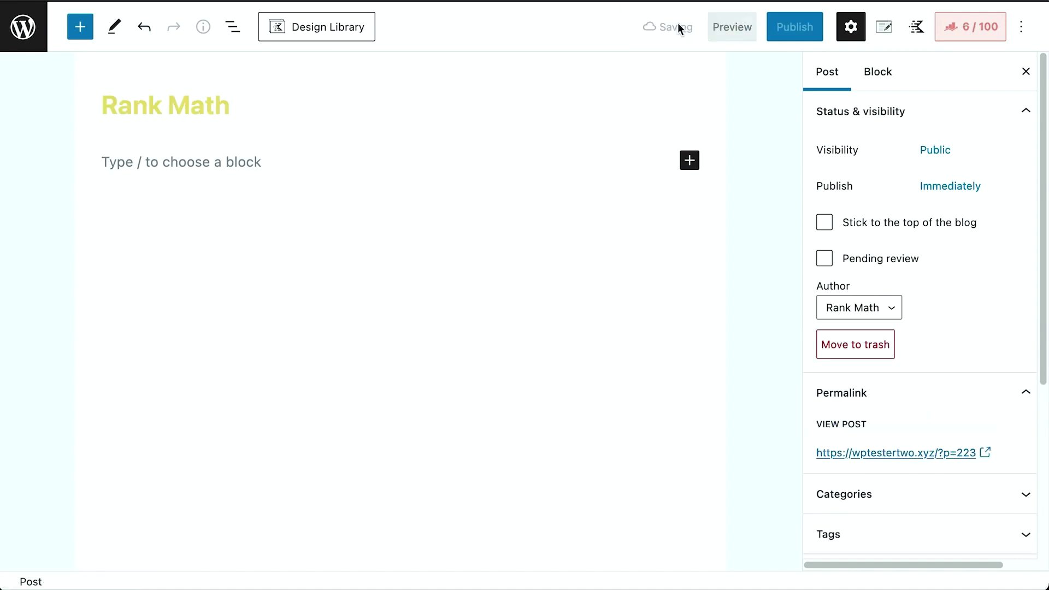
Step: Extend the draft post's URL slug to rank-math-review
scroll(940, 361, "down", 5)
left_click_drag(923, 201, 815, 201)
left_click(918, 203)
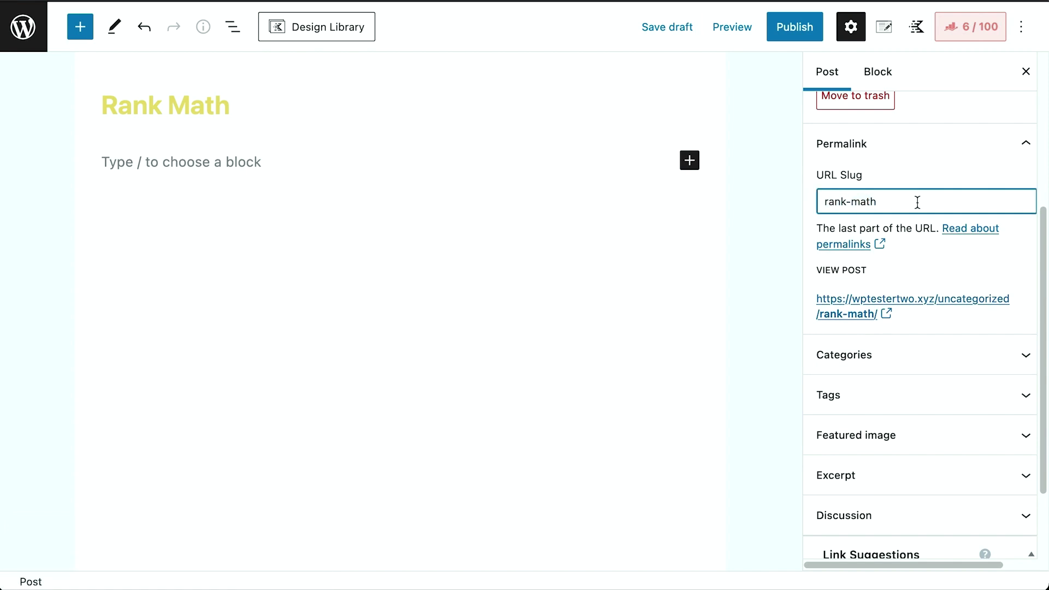
type("-review")
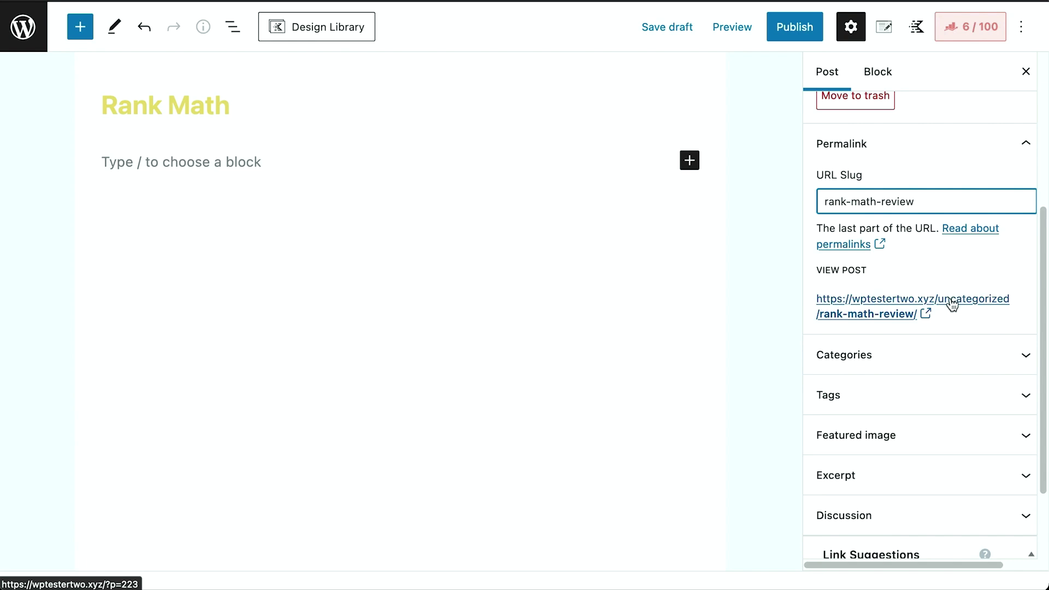
Step: Open the Rank Math snippet editor for this post and check the permalink slug against its length limit
left_click(958, 37)
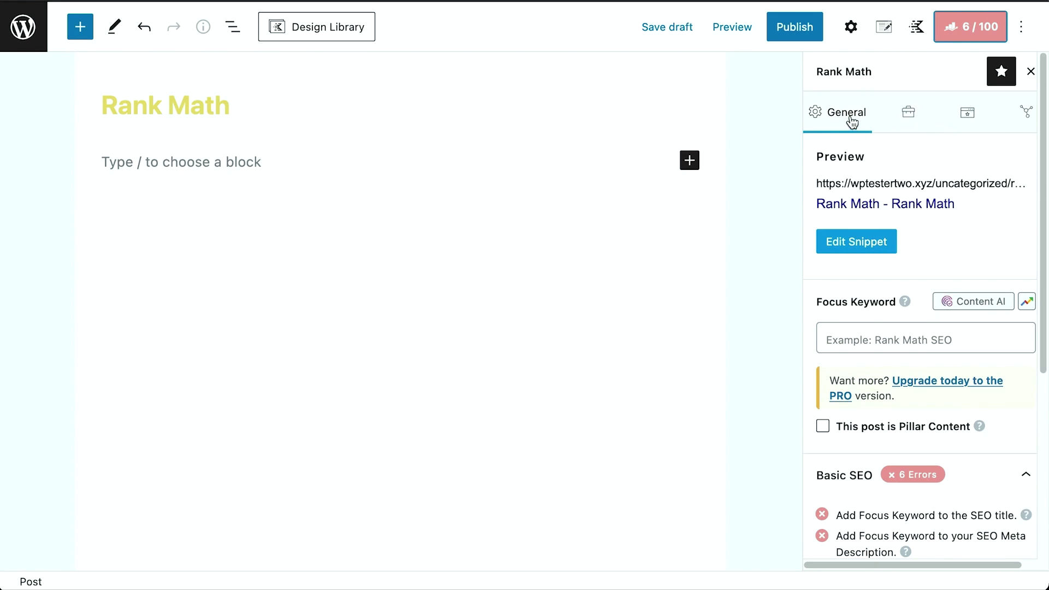
left_click(854, 247)
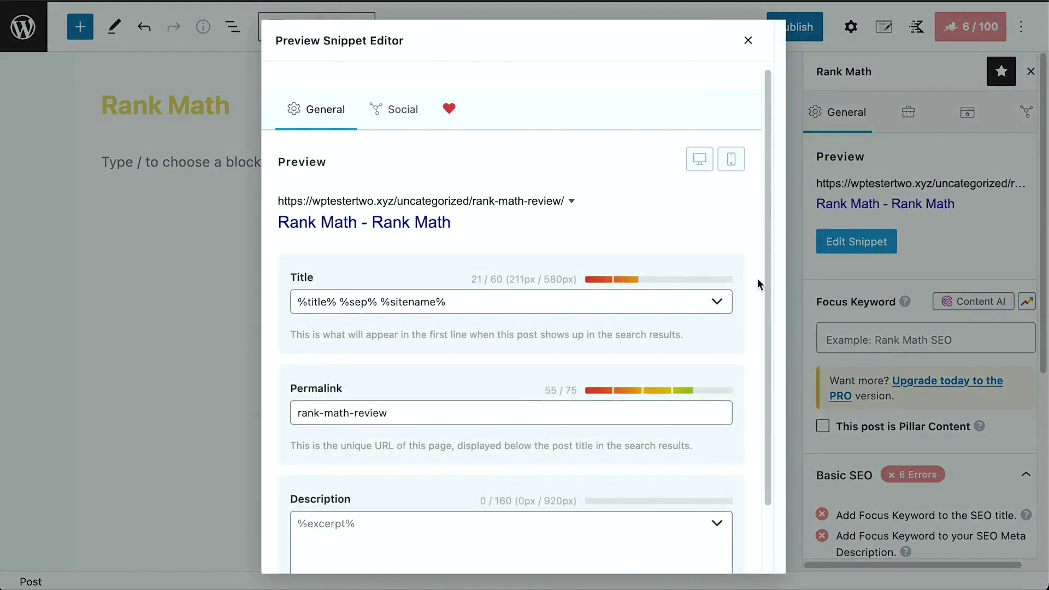
scroll(533, 367, "down", 1)
left_click_drag(421, 384, 265, 391)
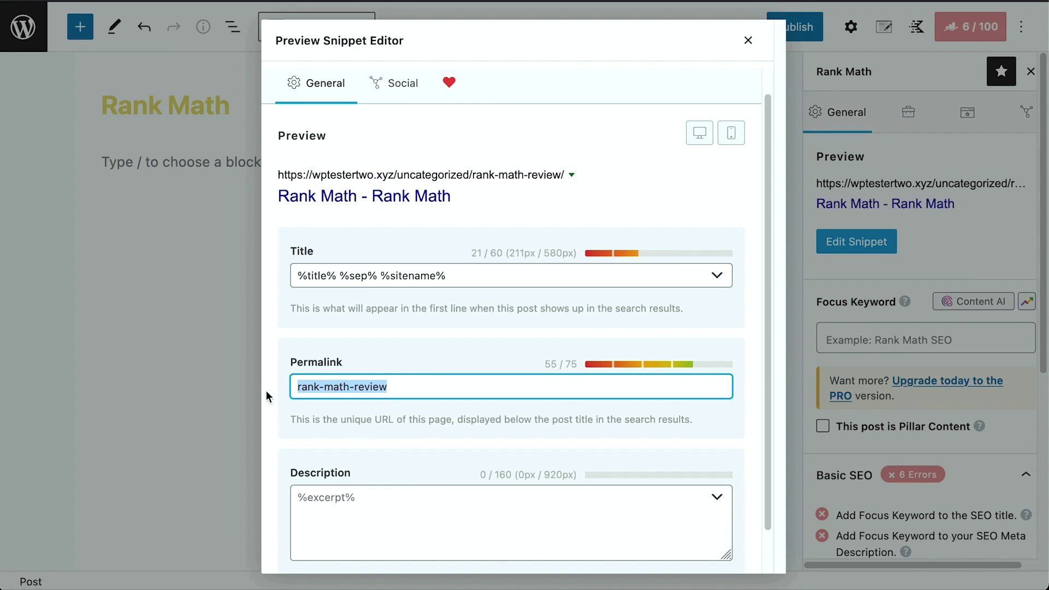
left_click_drag(545, 364, 577, 367)
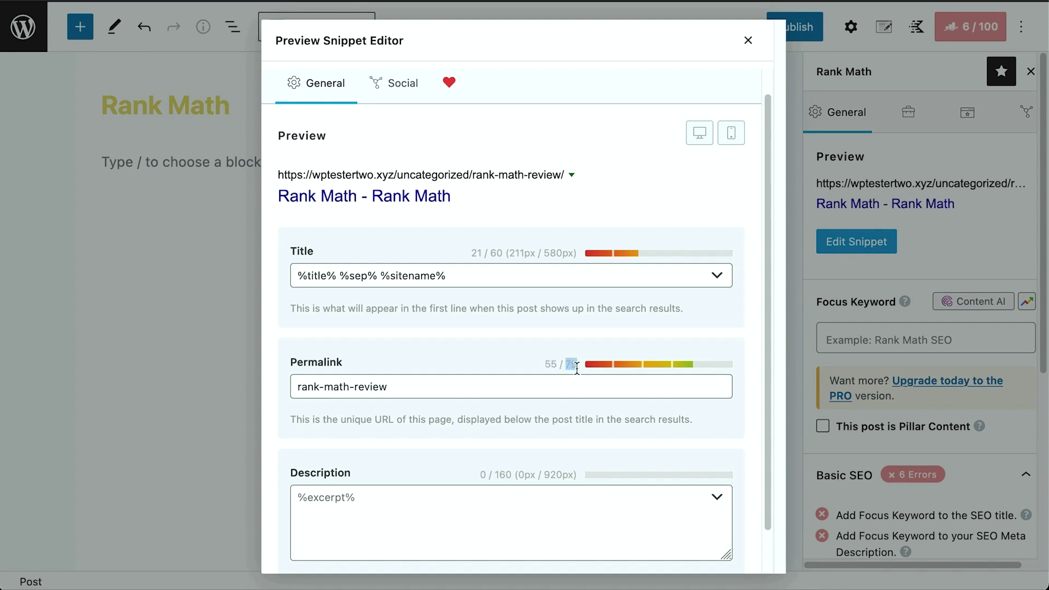
Step: Examine the full URL in the snippet preview, covering the domain and category part and the slug part
left_click_drag(277, 176, 565, 176)
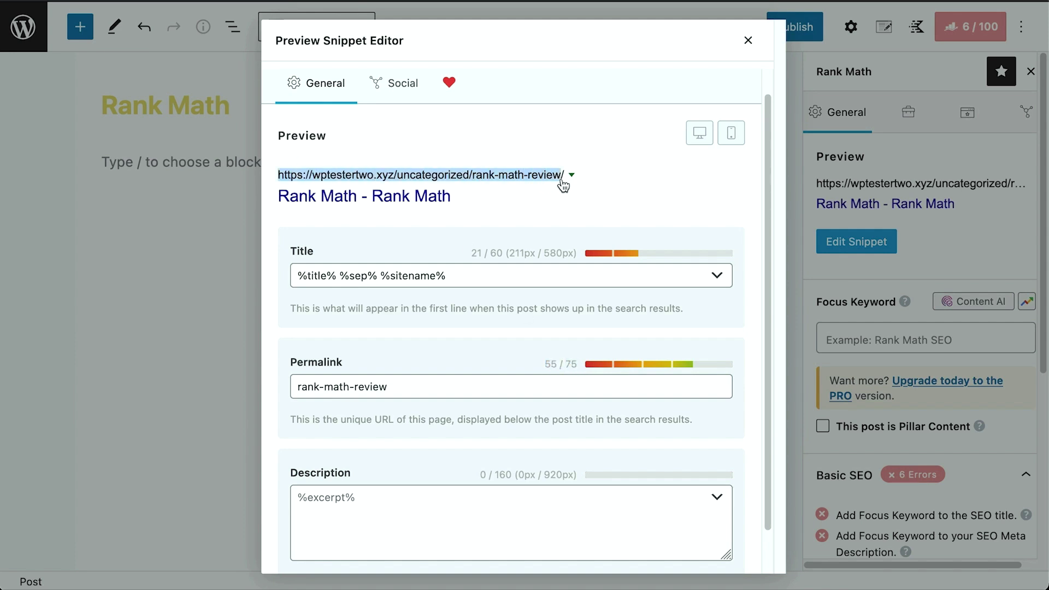
left_click(277, 176)
left_click_drag(278, 176, 548, 185)
left_click(397, 180)
left_click(474, 181)
left_click(557, 194)
left_click_drag(474, 182, 284, 186)
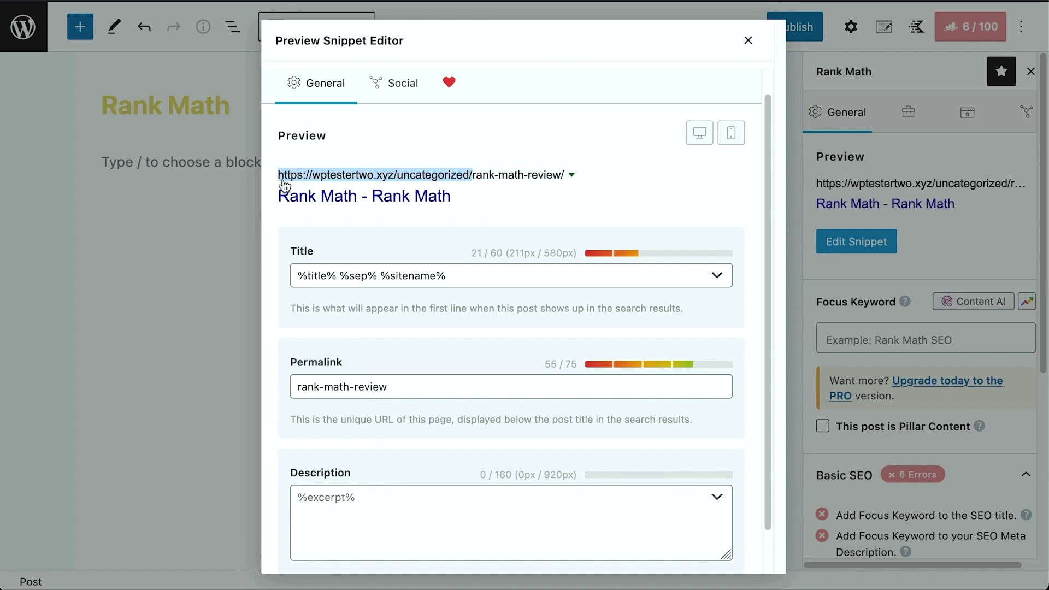
left_click(462, 176)
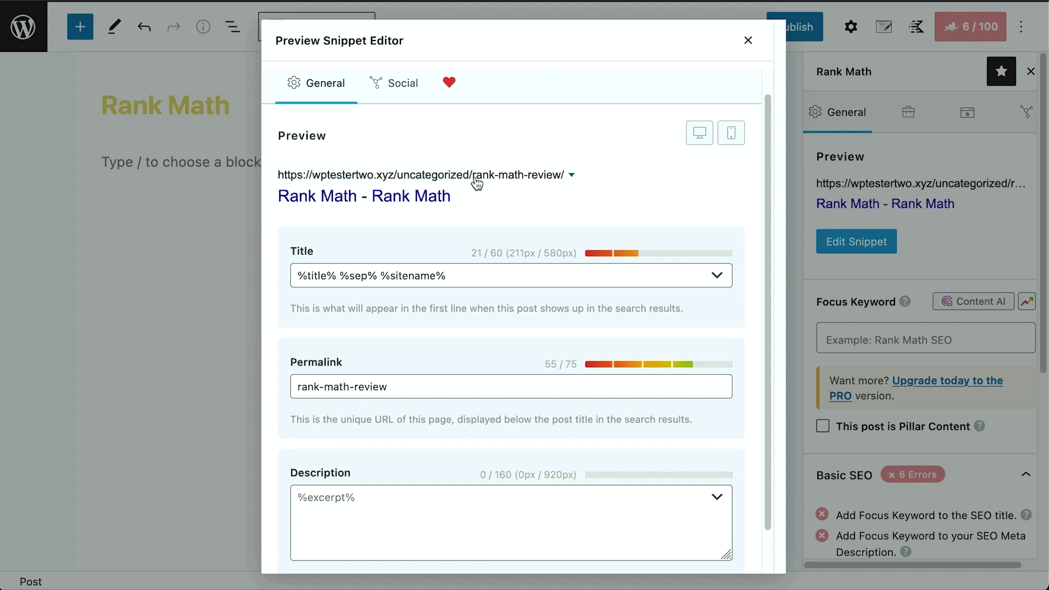
left_click_drag(475, 183, 572, 183)
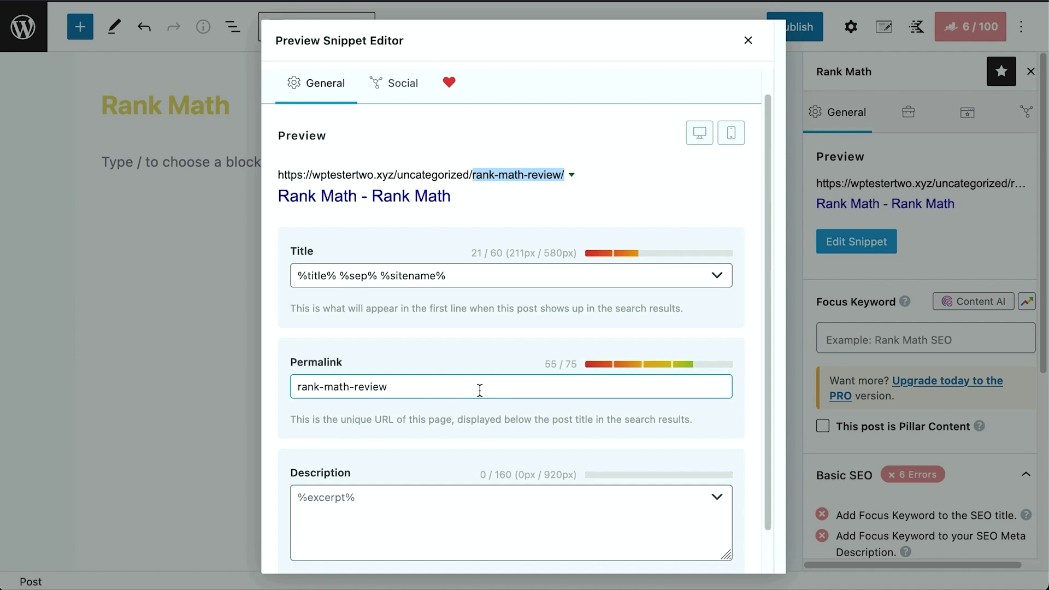
left_click_drag(565, 175, 284, 173)
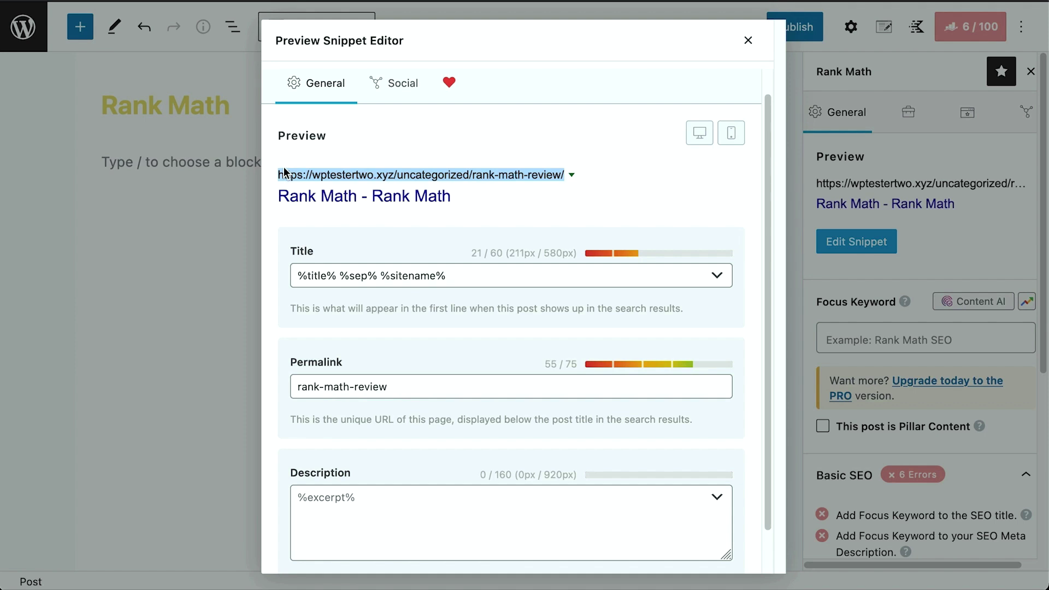
left_click(574, 365)
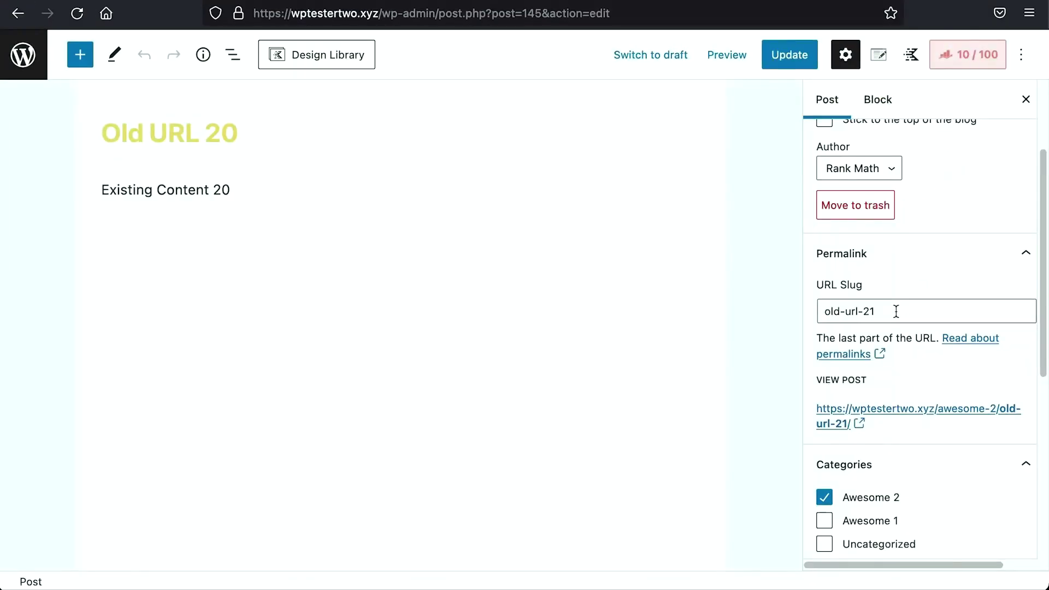
Step: Examine the URL slug of the Old URL 20 post and the full address of the published SEO plugin post
left_click_drag(894, 309, 775, 318)
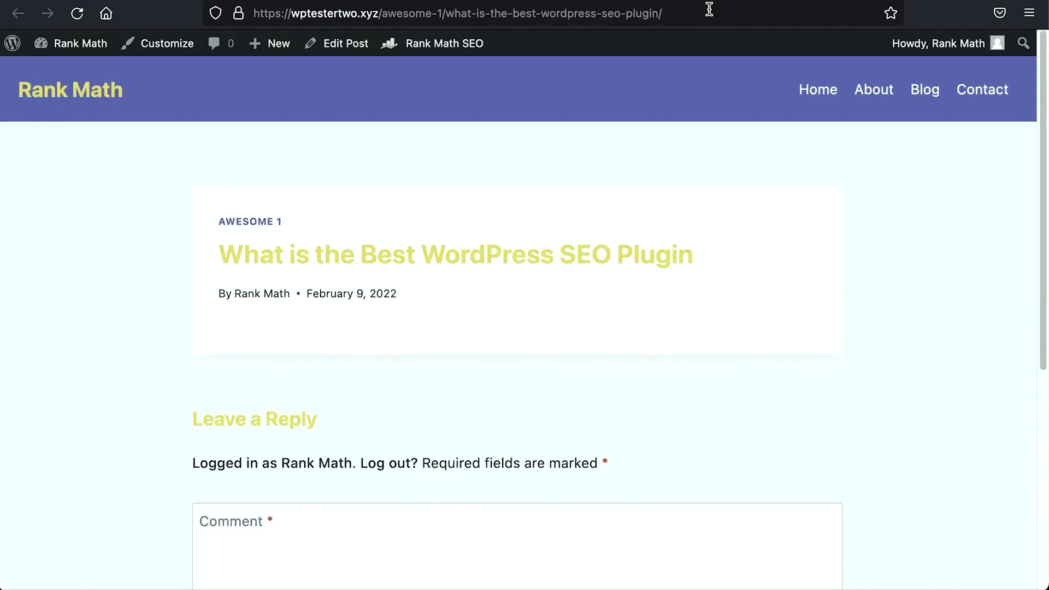
left_click_drag(661, 11, 246, 15)
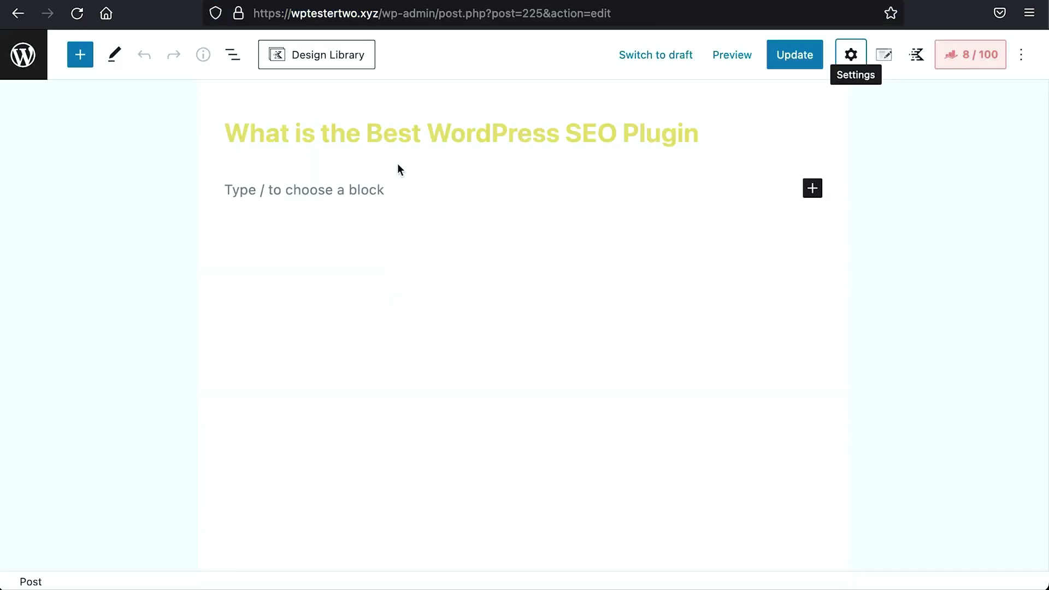
Step: Shorten the SEO plugin post's slug to best-wordpress-seo-plugin, update the post, and reload its published page
left_click(851, 54)
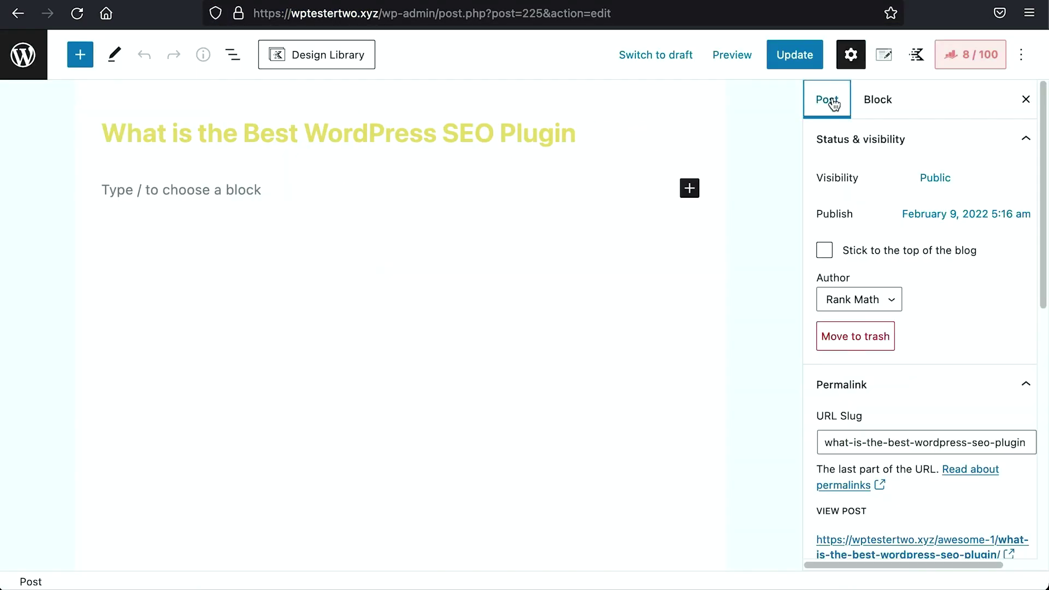
scroll(864, 366, "down", 3)
left_click_drag(888, 272, 820, 271)
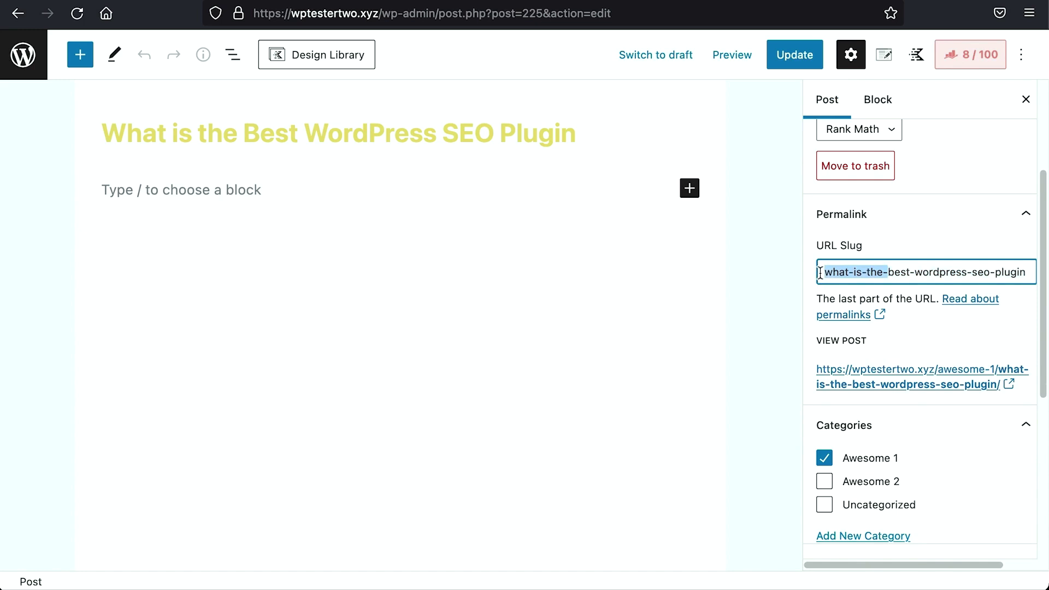
key("BackSpace")
left_click(794, 55)
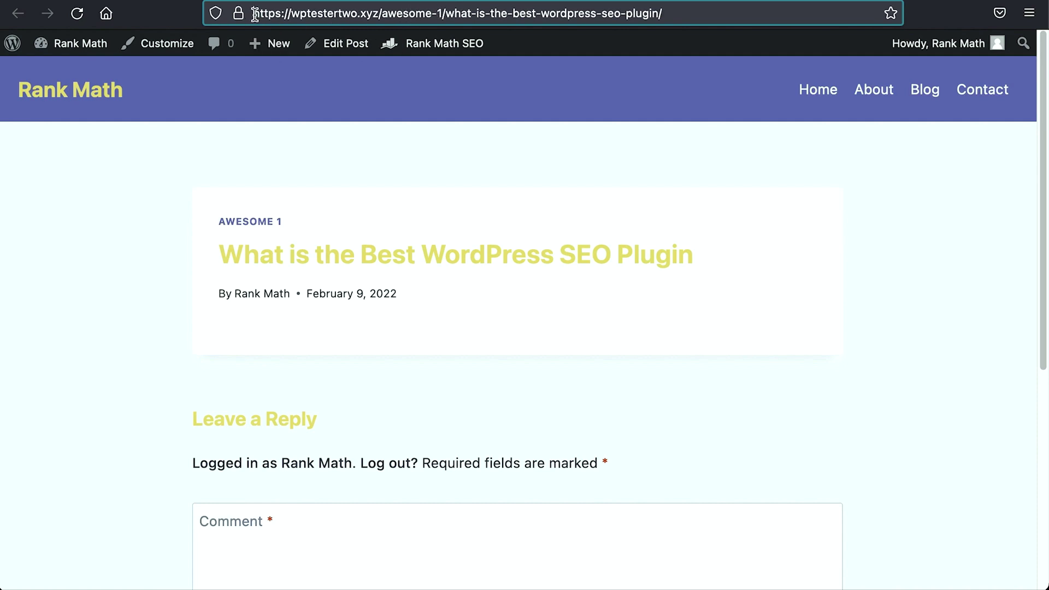
left_click(88, 21)
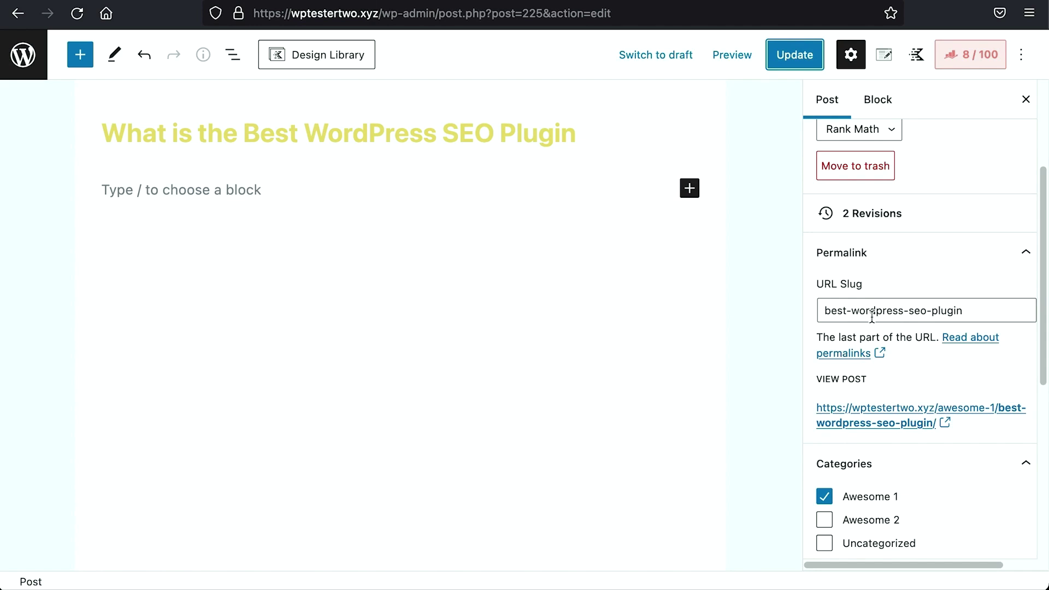
Step: Shorten the post's slug further to wordpress-seo-plugin, update the post, and reload its published page
left_click(853, 310)
left_click_drag(854, 311, 811, 311)
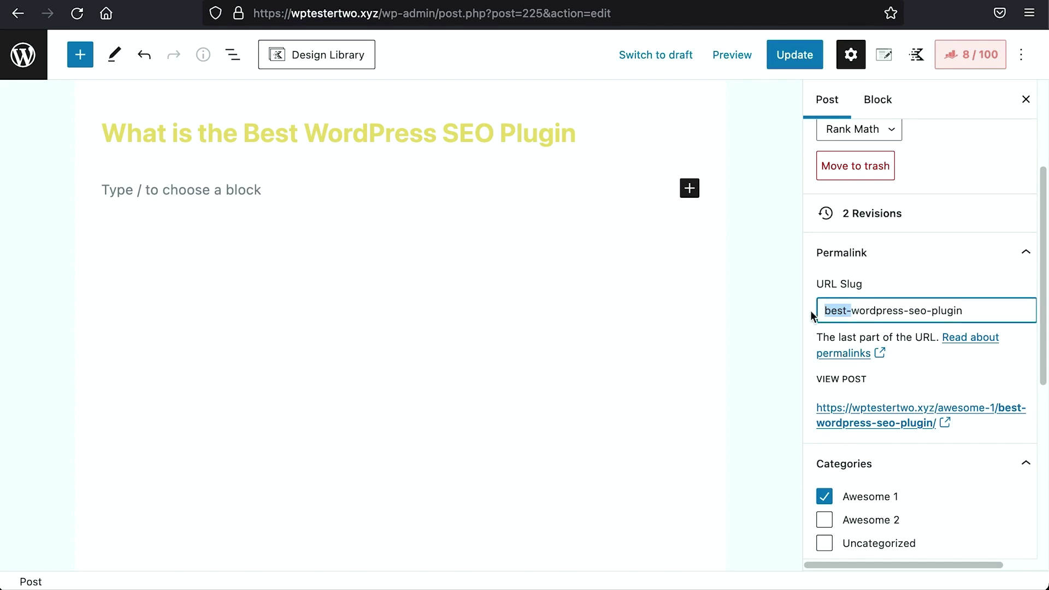
key("BackSpace")
left_click(794, 56)
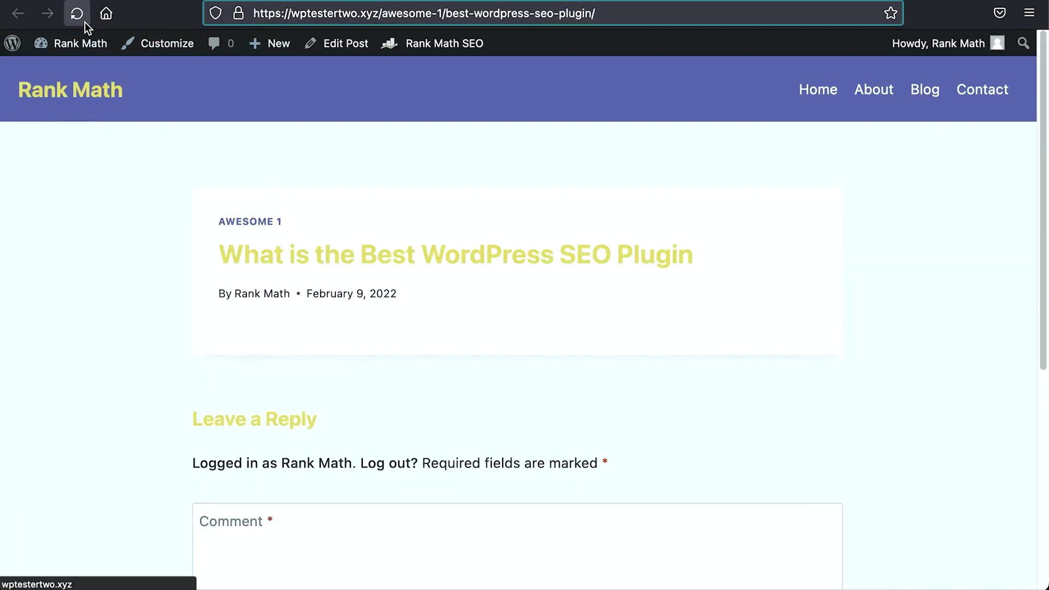
left_click(84, 22)
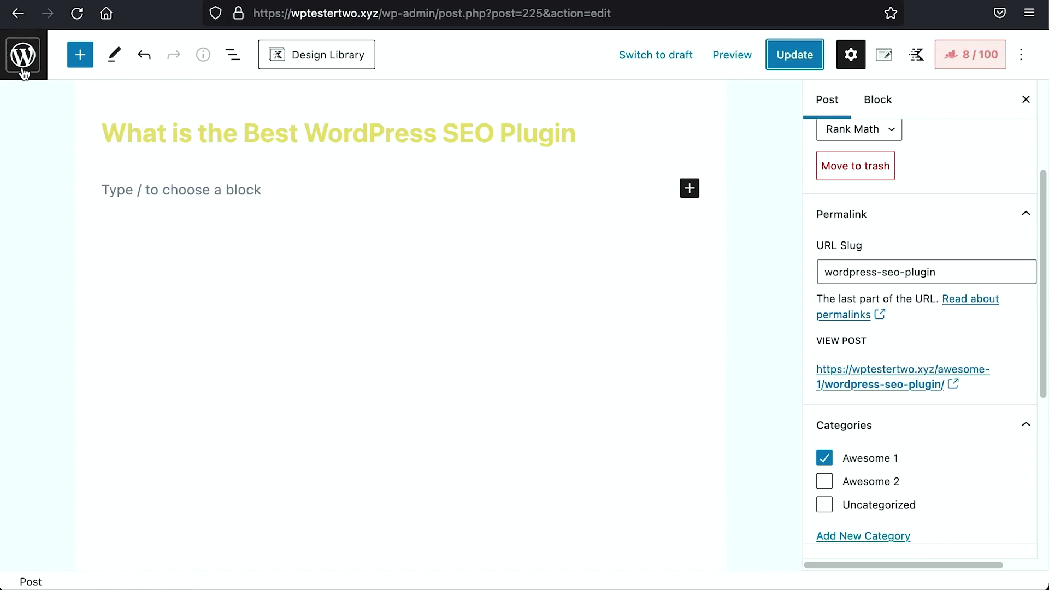
Step: In the Rank Math dashboard, switch to Advanced Mode and enable the Redirections module
left_click(22, 48)
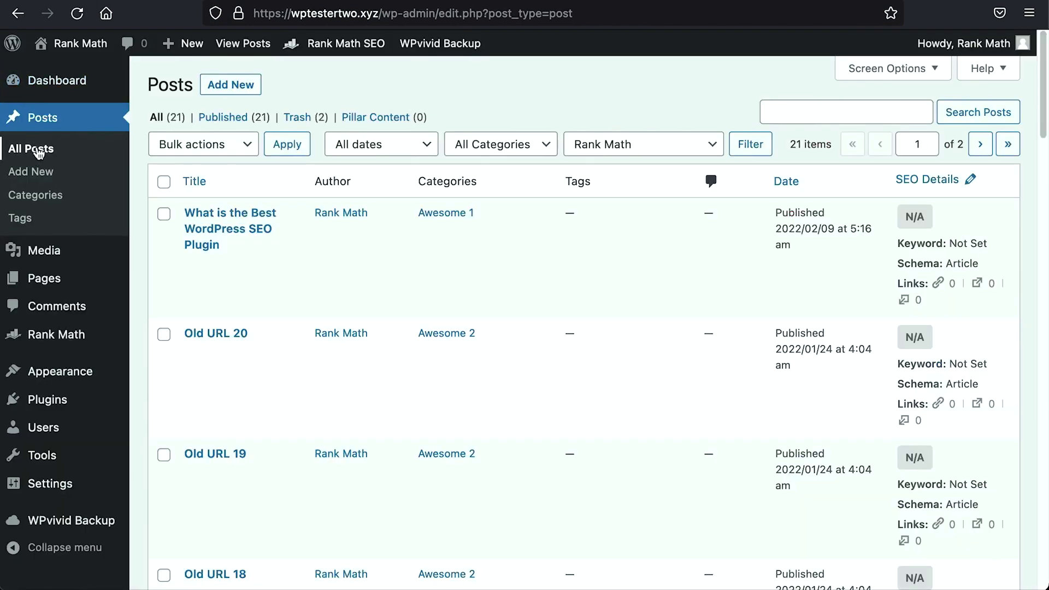
mouse_move(53, 290)
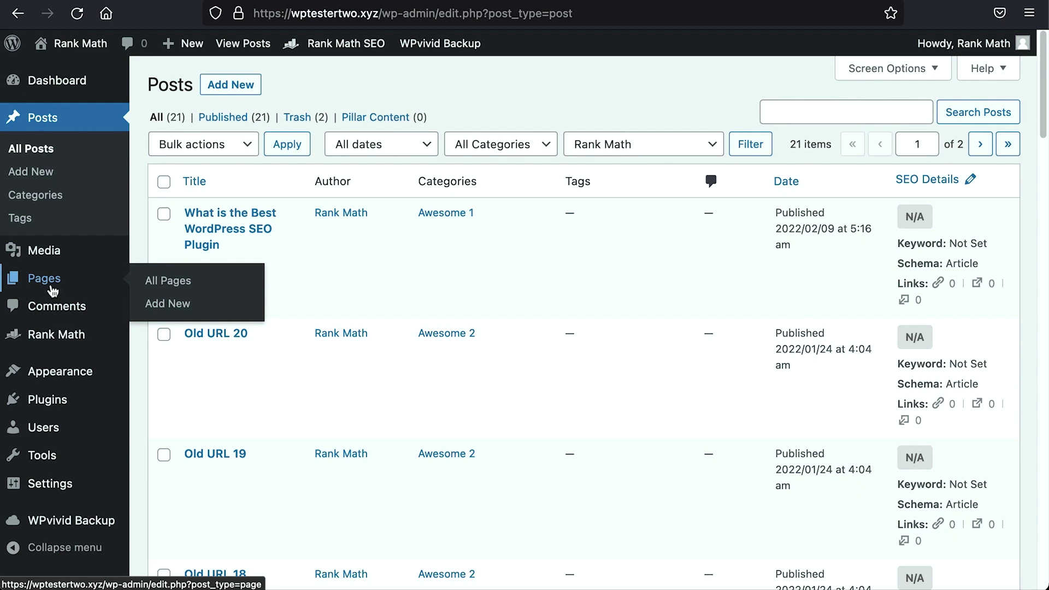
mouse_move(58, 339)
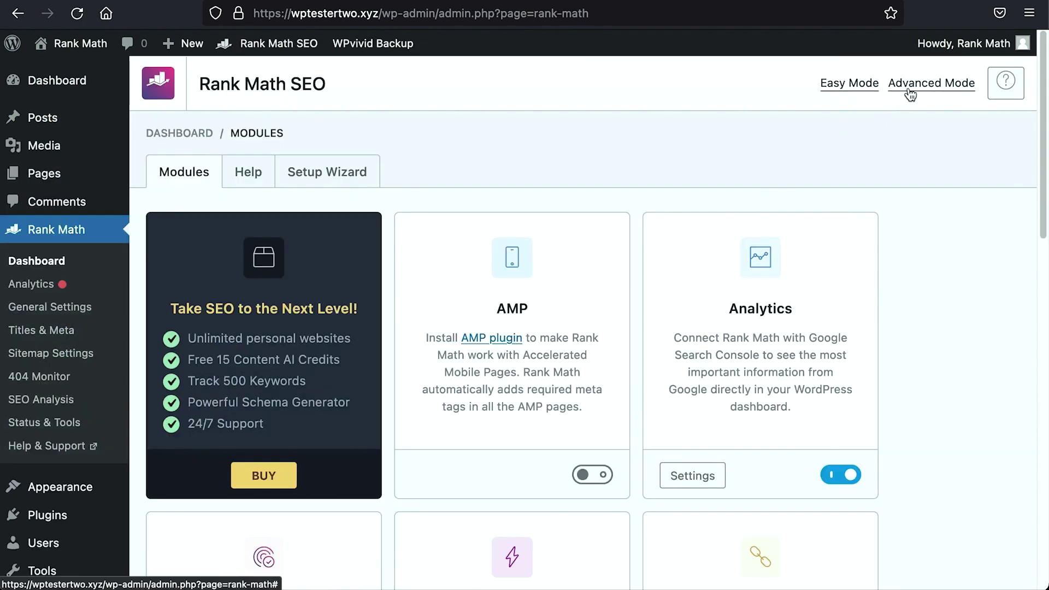
left_click(909, 87)
scroll(677, 308, "down", 15)
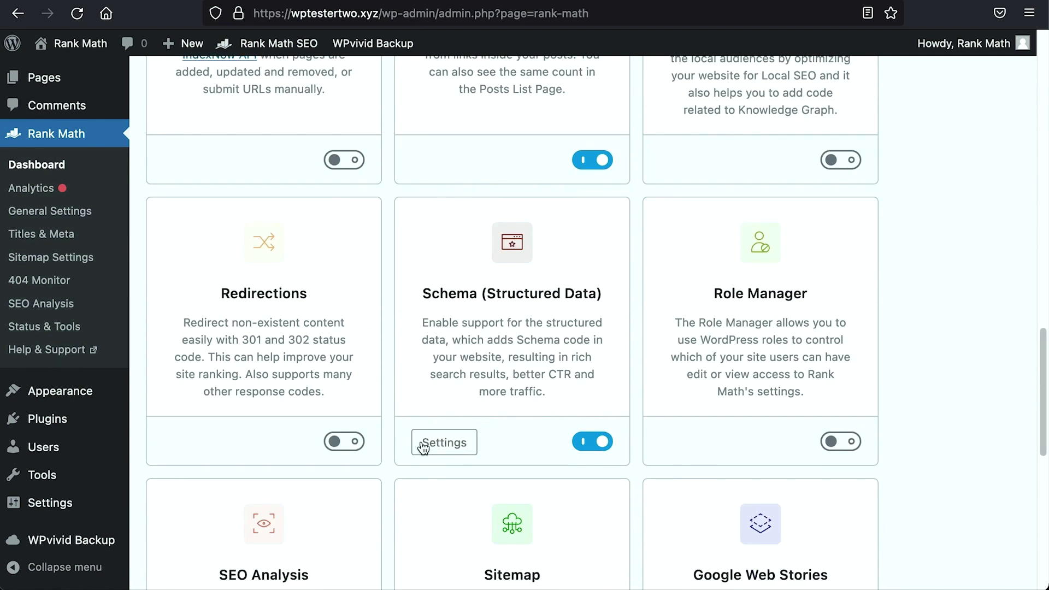
left_click(352, 444)
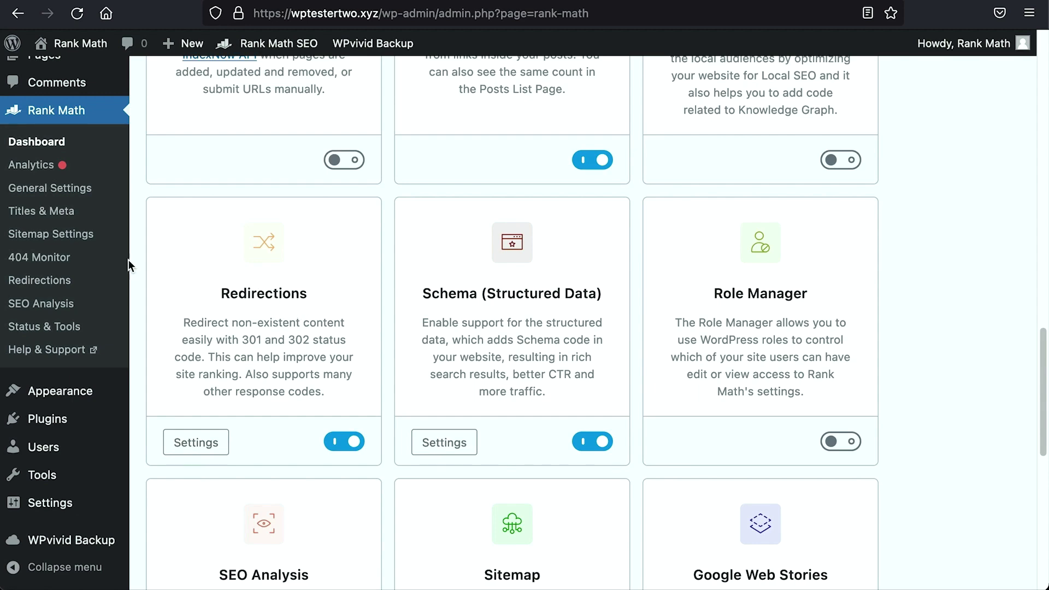
Step: In Rank Math's General Settings, open the Redirections options and examine the Auto Post Redirect setting and its description
scroll(269, 317, "down", 5)
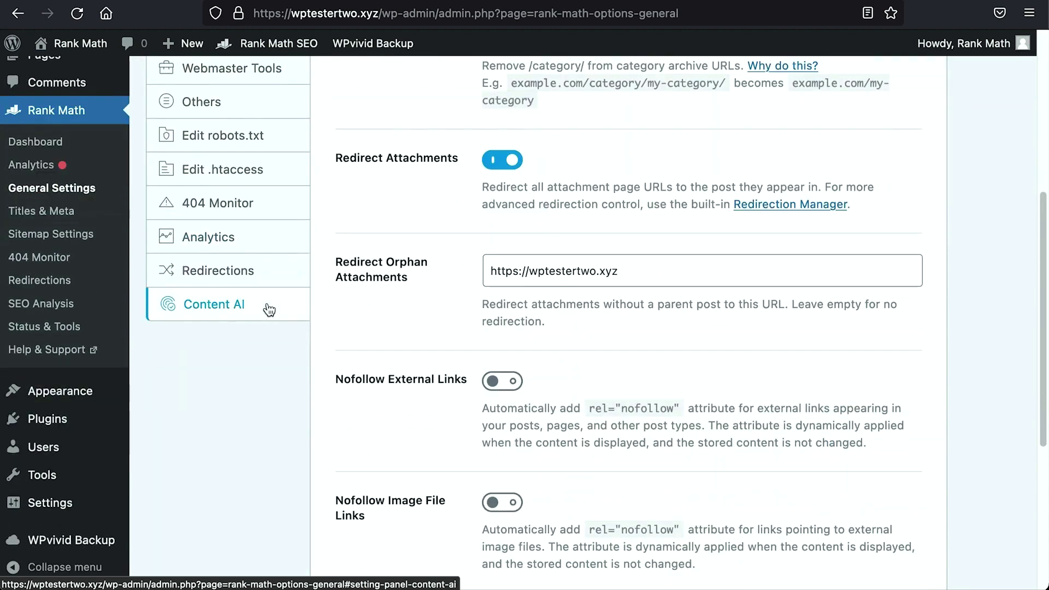
left_click(264, 279)
left_click_drag(342, 355, 444, 354)
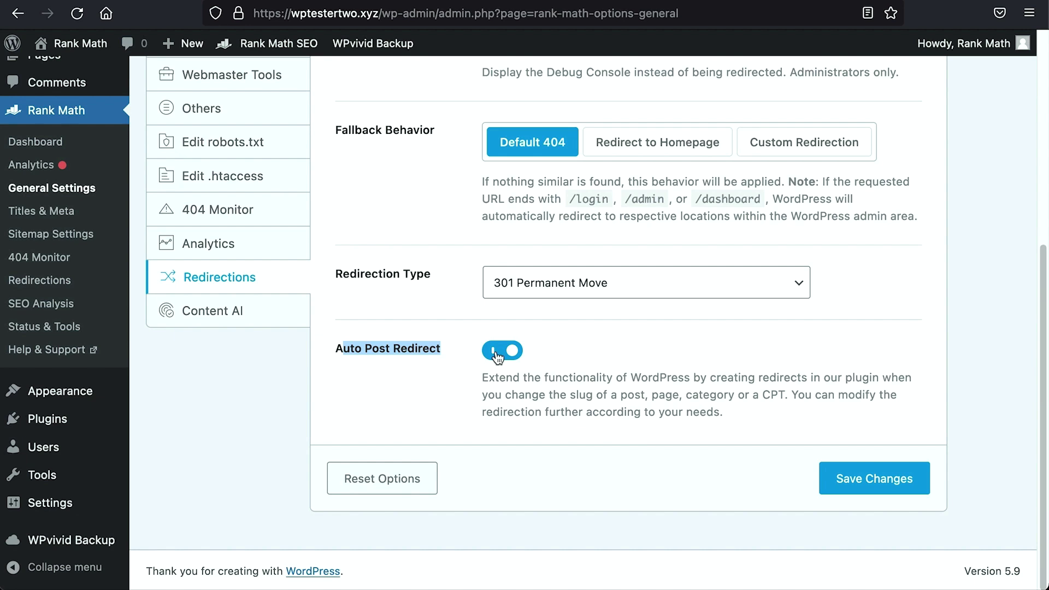
left_click_drag(651, 397, 782, 395)
left_click(693, 396)
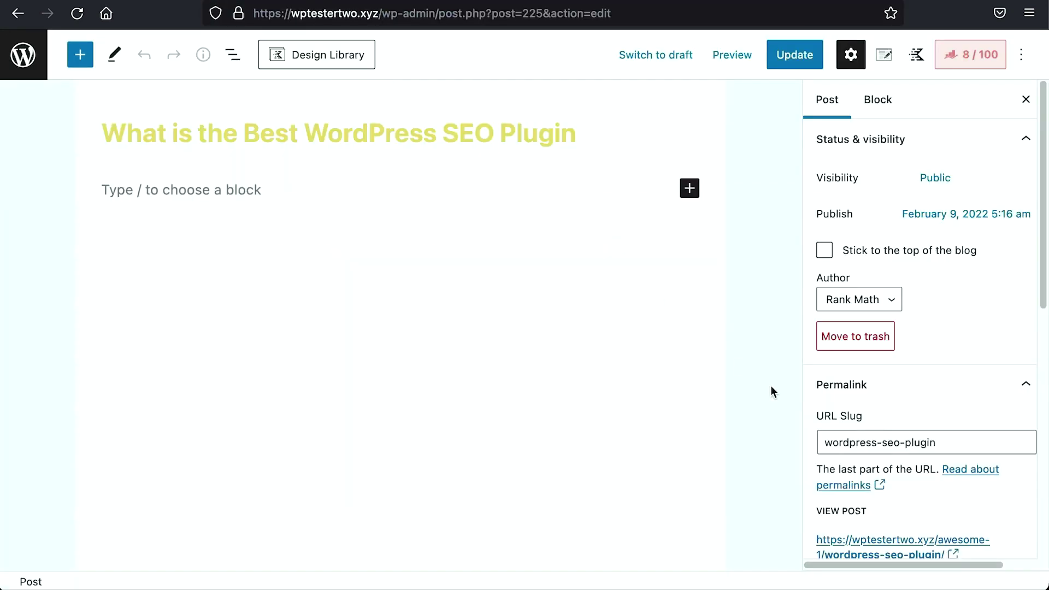
Step: Change the SEO plugin post's slug to best-wordpress-seo-plugin, update the post, and read the redirection notice in the posts list
left_click(825, 442)
type("best-wordpress-seo-plugin")
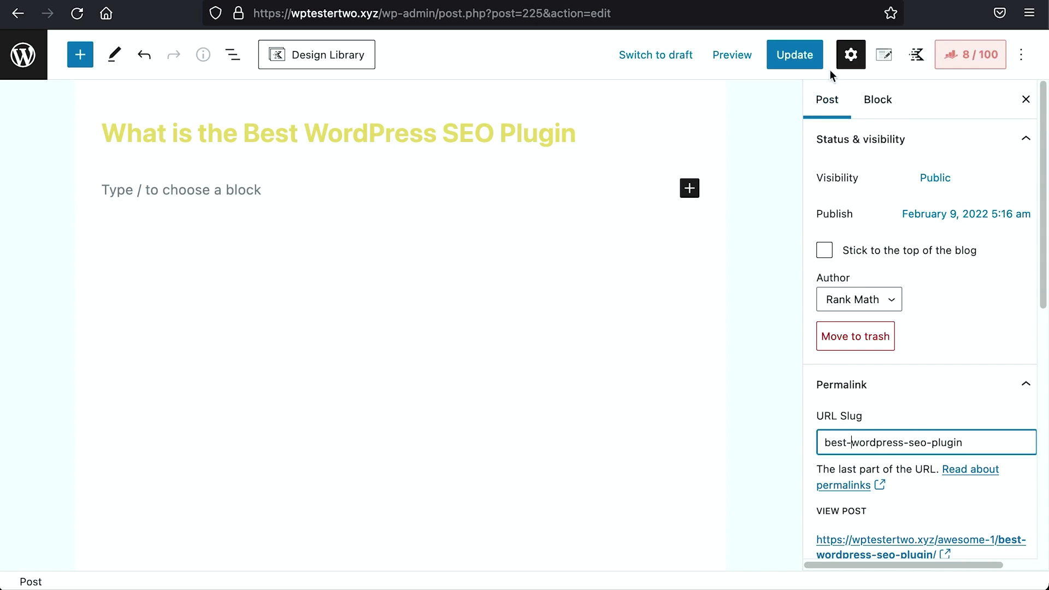
left_click(798, 60)
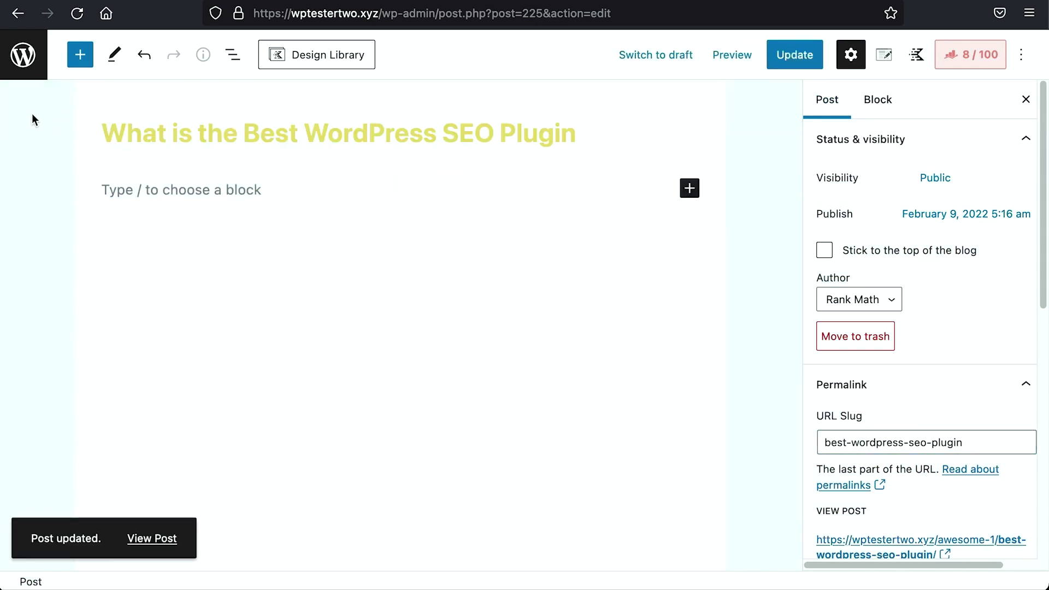
left_click(29, 69)
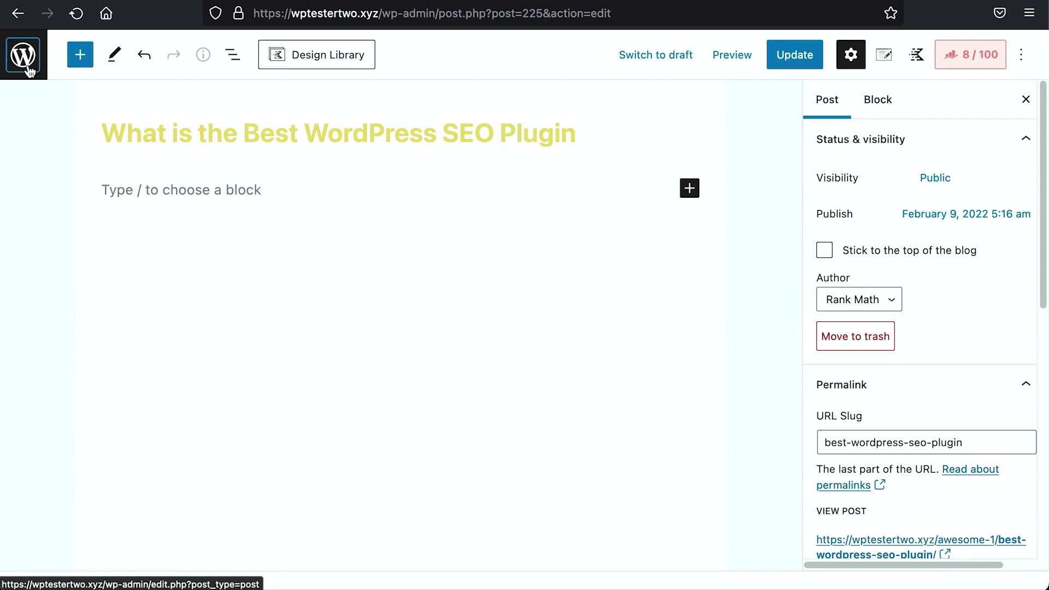
left_click_drag(161, 121, 681, 126)
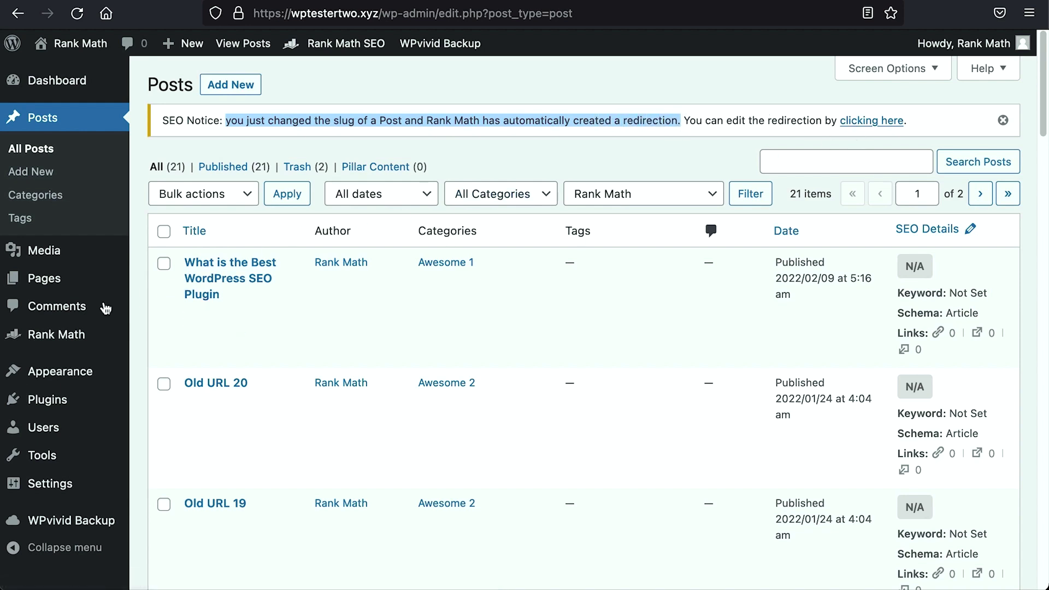
Step: Open Rank Math's redirections list and view the editing form of the awesome-1/wordpress-seo-plugin redirection
mouse_move(109, 334)
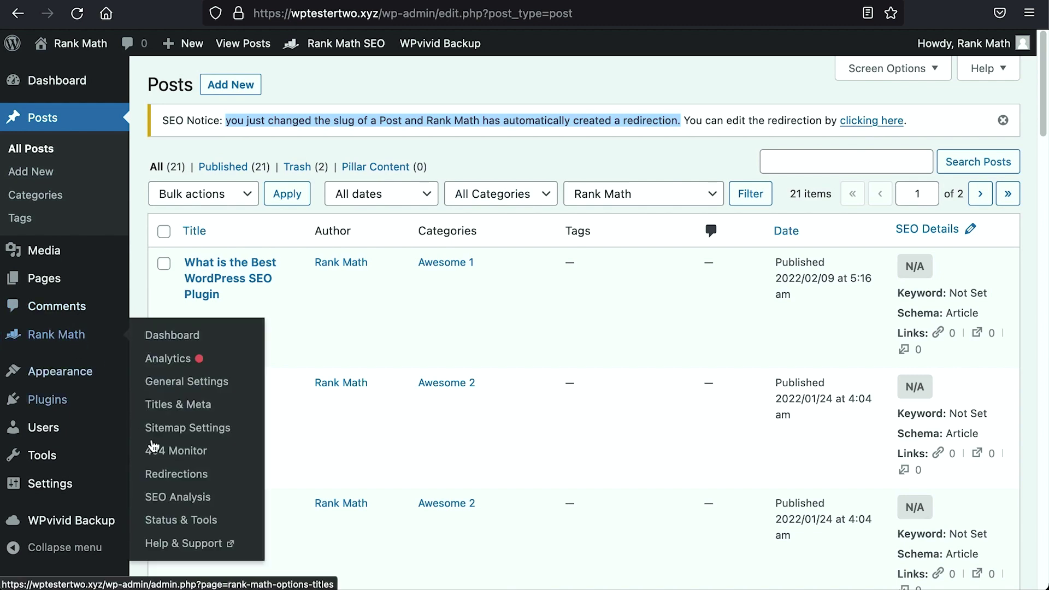
left_click(169, 475)
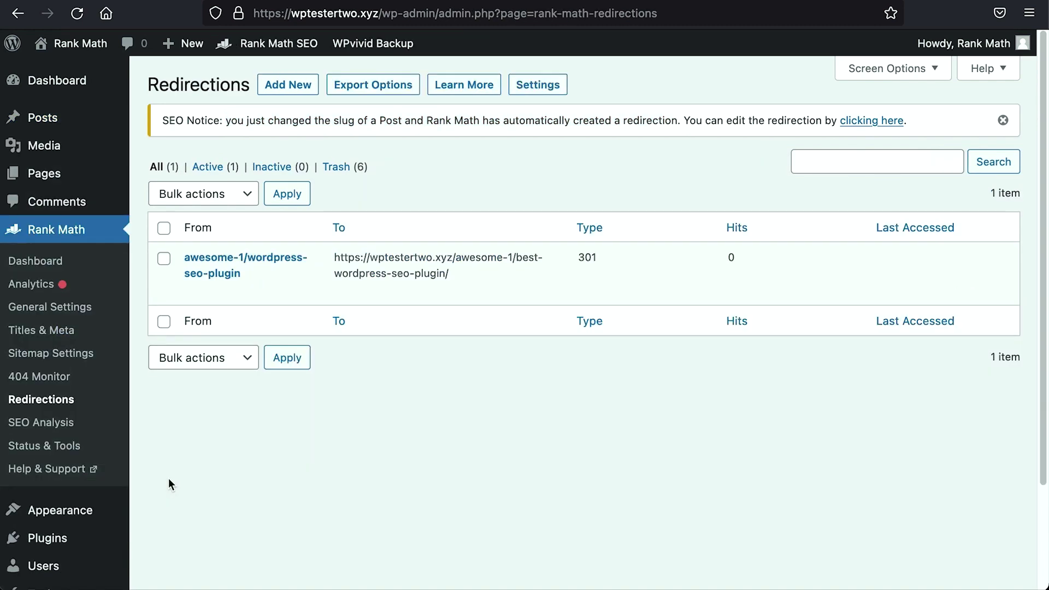
mouse_move(235, 293)
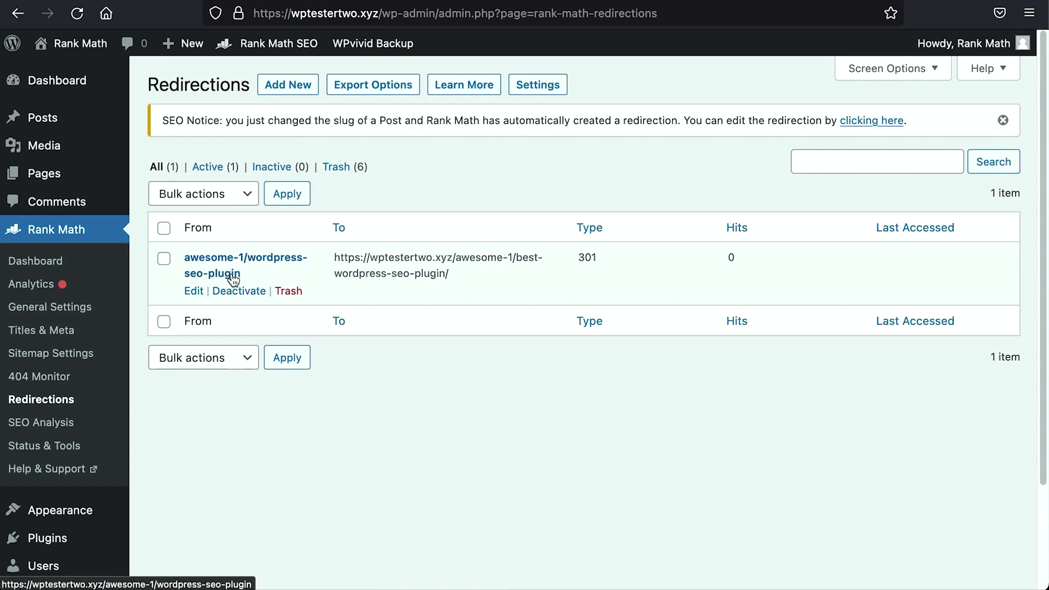
left_click(194, 291)
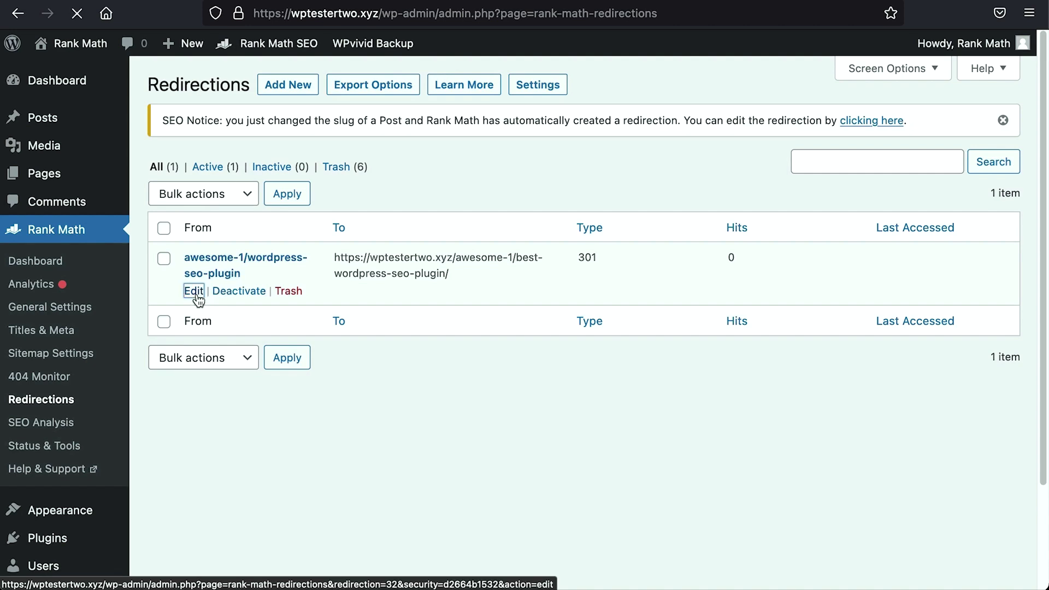
scroll(234, 314, "down", 3)
scroll(234, 313, "down", 2)
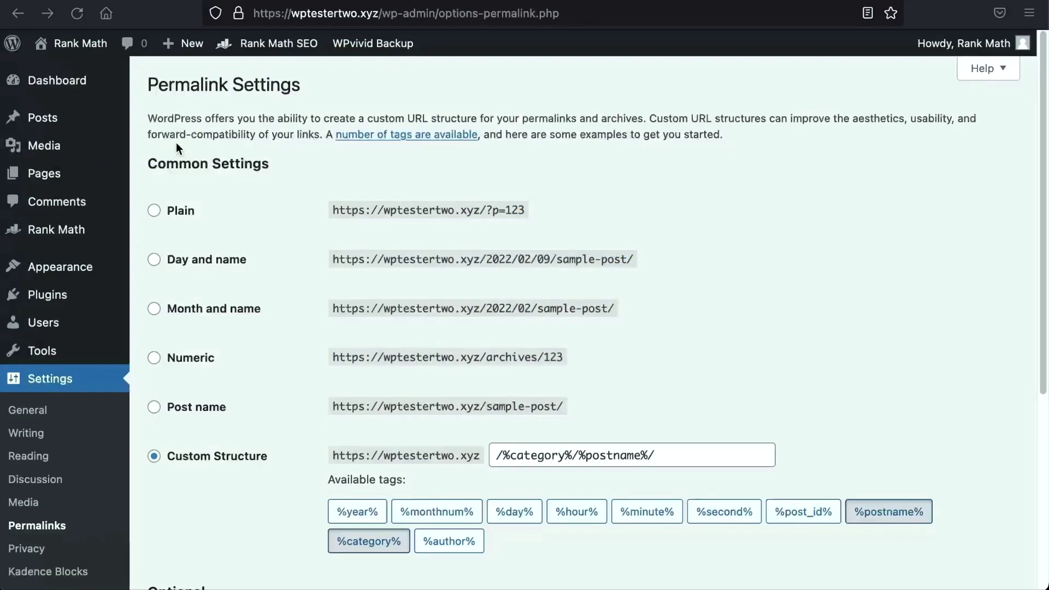
Step: Examine the optional permalink bases and the base segments in the Awesome 1 category and Tag Name archive addresses
scroll(176, 142, "down", 5)
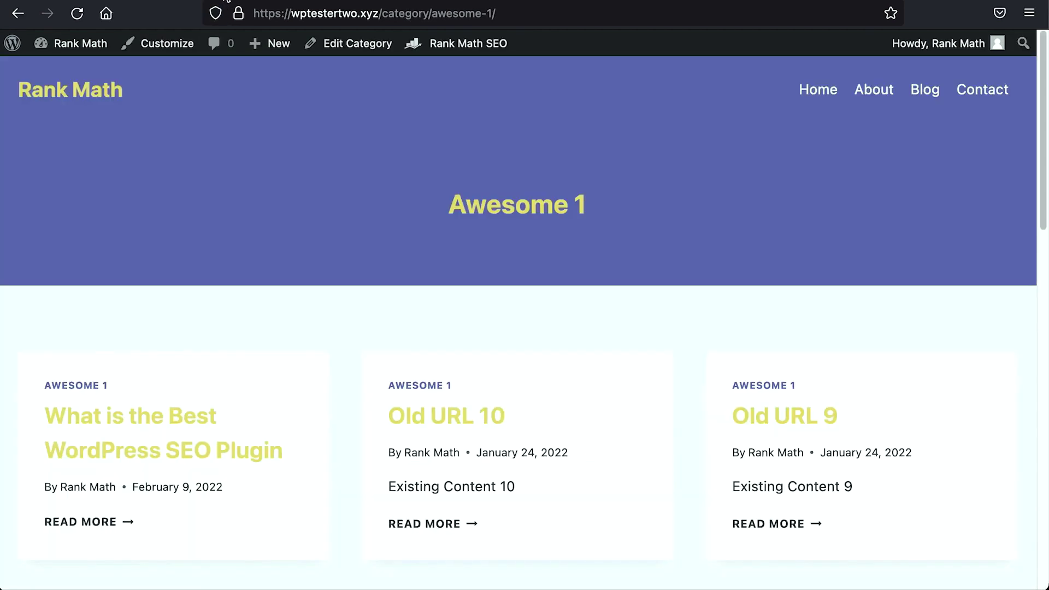
left_click_drag(253, 12, 480, 11)
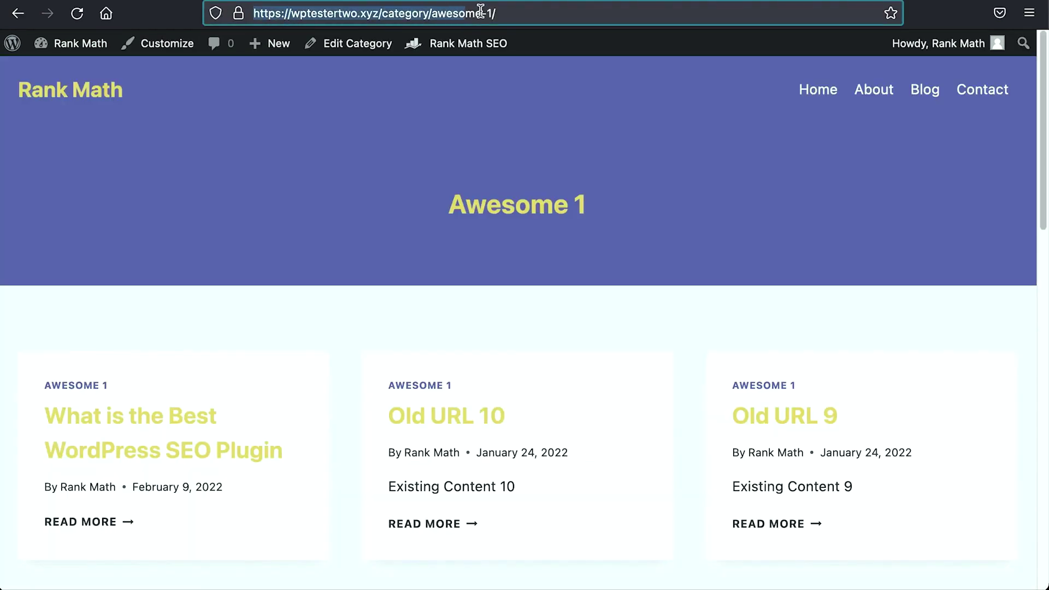
left_click(512, 12)
left_click_drag(382, 13, 498, 13)
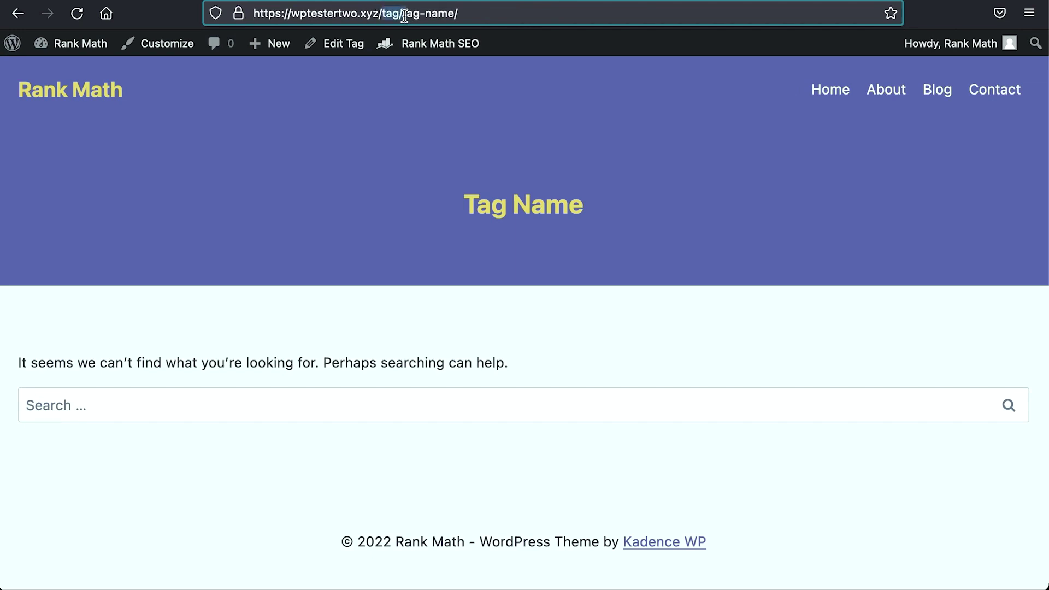
left_click_drag(404, 14, 381, 13)
left_click(462, 14)
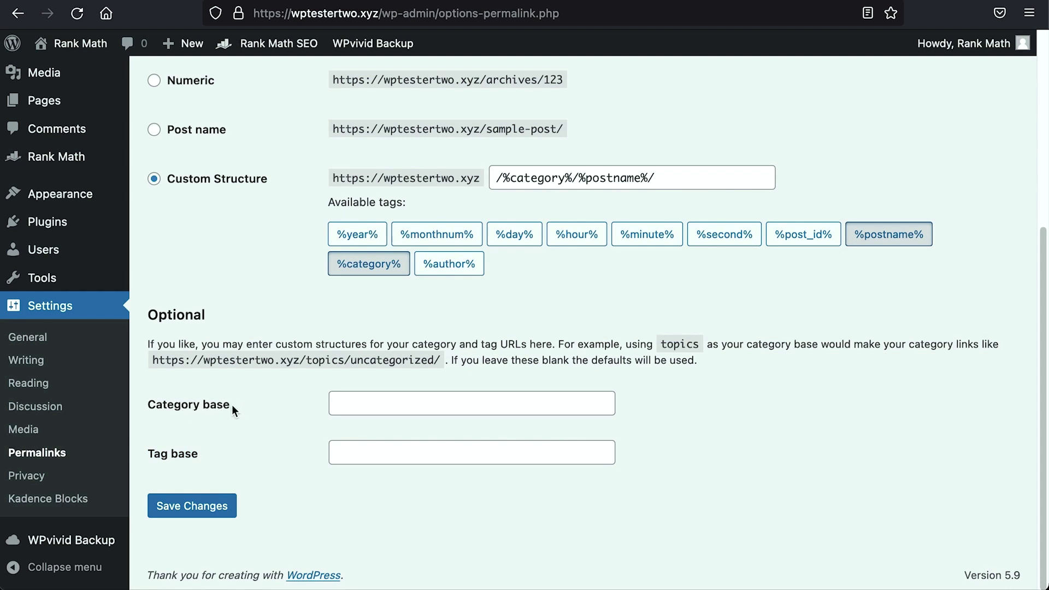
Step: Set the category base to topics in the Permalink Settings and save the changes
left_click(374, 414)
type("topics")
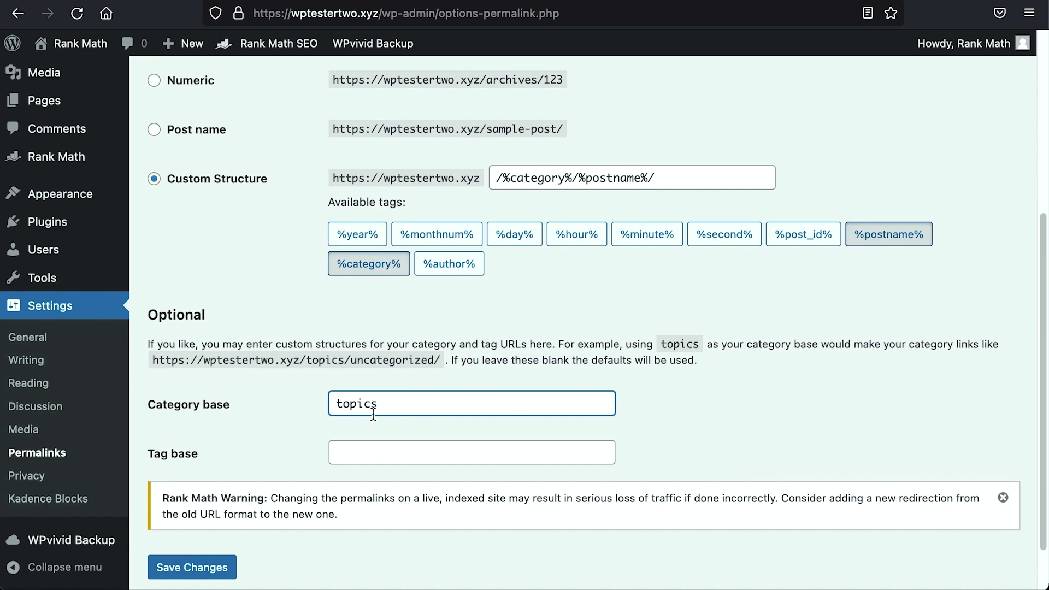
left_click(191, 567)
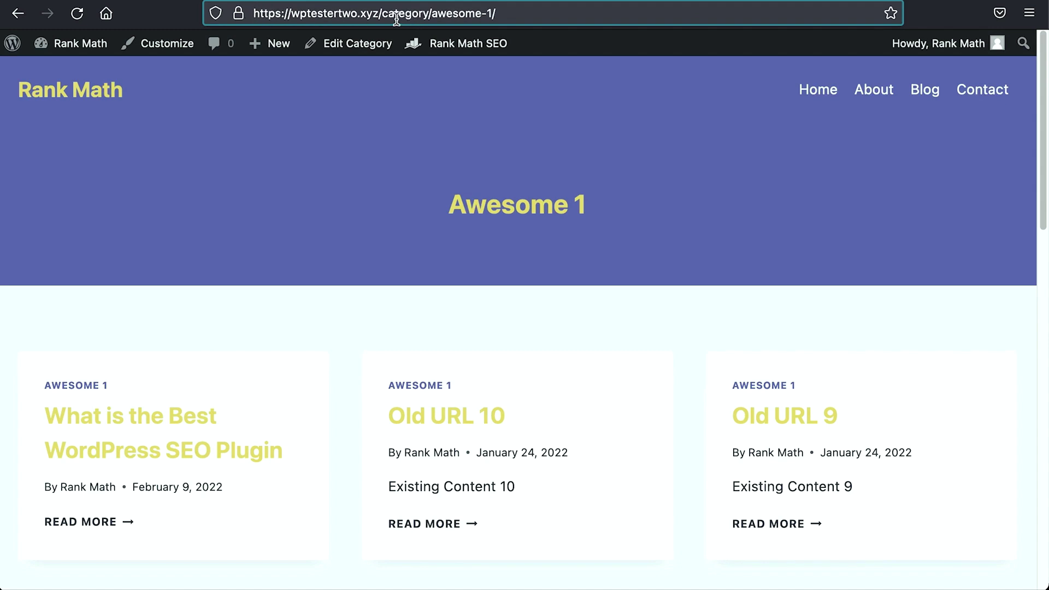
Step: Copy the Awesome 1 archive's old /category/awesome-1/ address and reload that page
left_click_drag(387, 13, 429, 15)
right_click(429, 15)
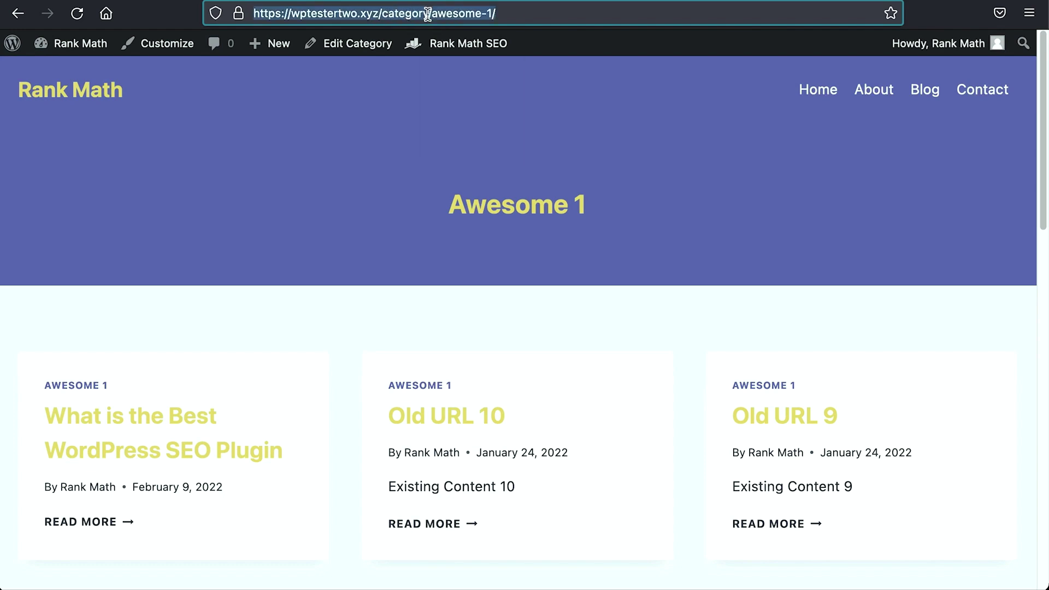
left_click(441, 88)
left_click(395, 13)
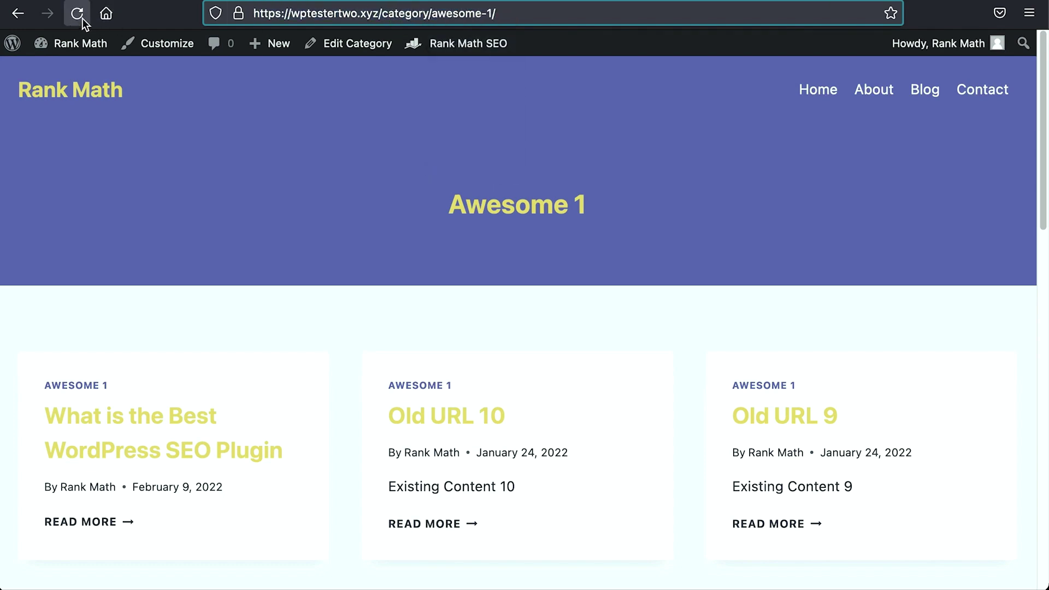
left_click(81, 18)
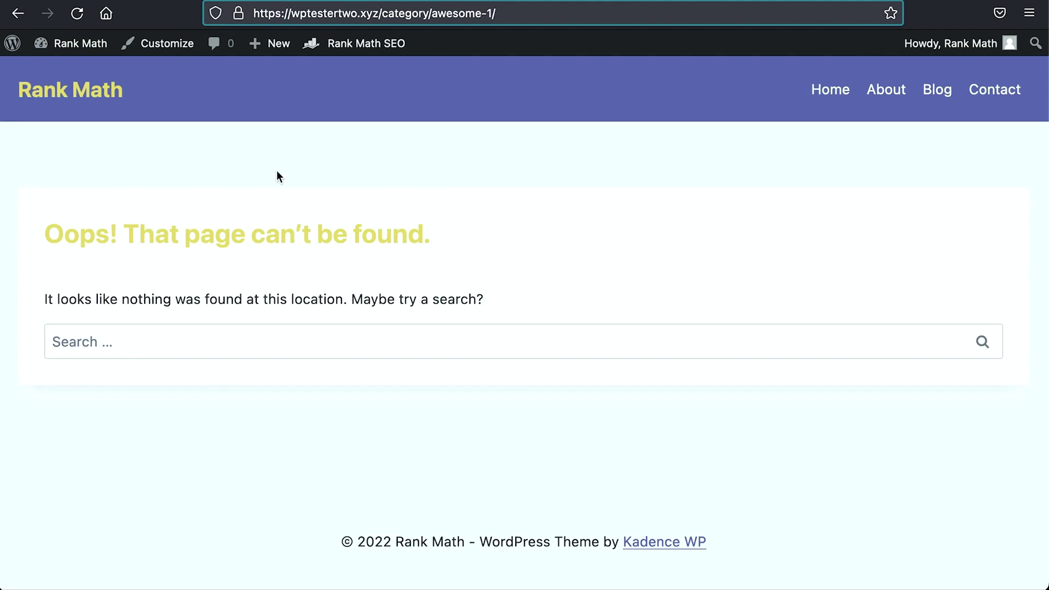
Step: Replace category with topics in the Awesome 1 archive's address and load the page
left_click_drag(382, 15, 426, 18)
type("topics")
key("Return")
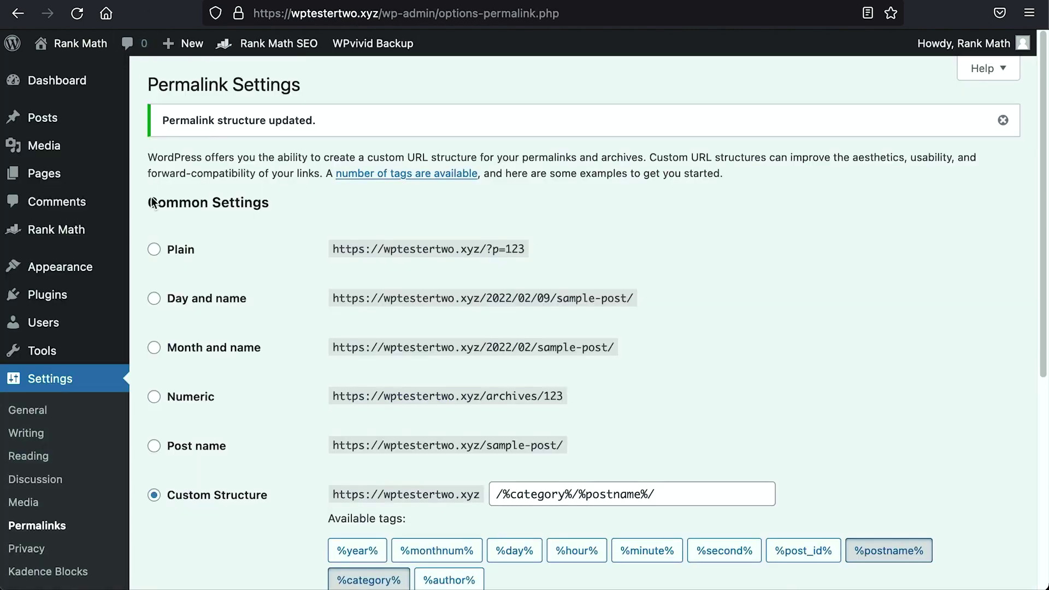
mouse_move(92, 243)
left_click(172, 377)
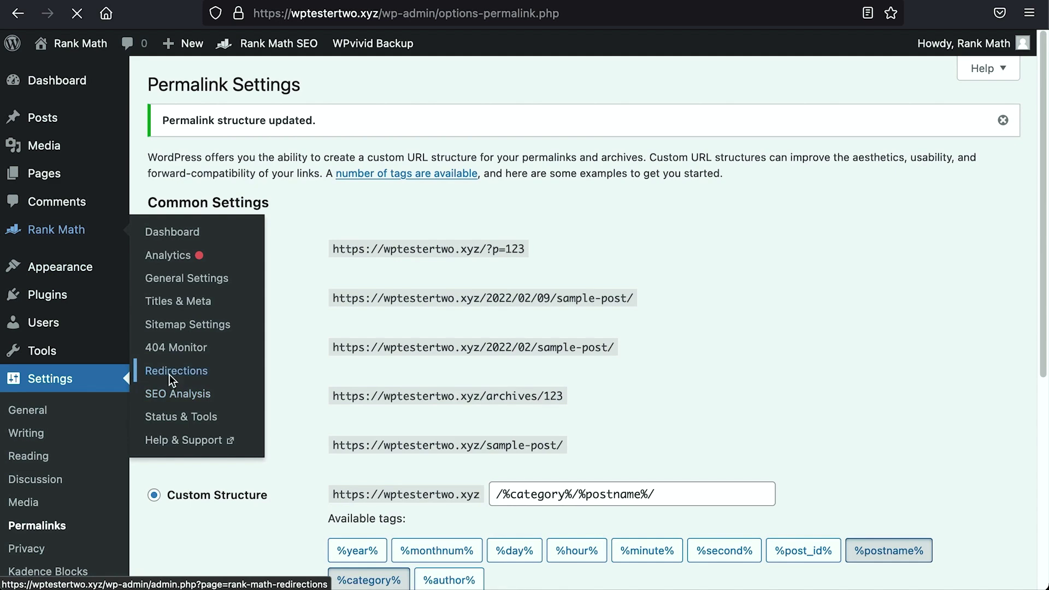
left_click(290, 83)
left_click(346, 159)
key("ctrl+v")
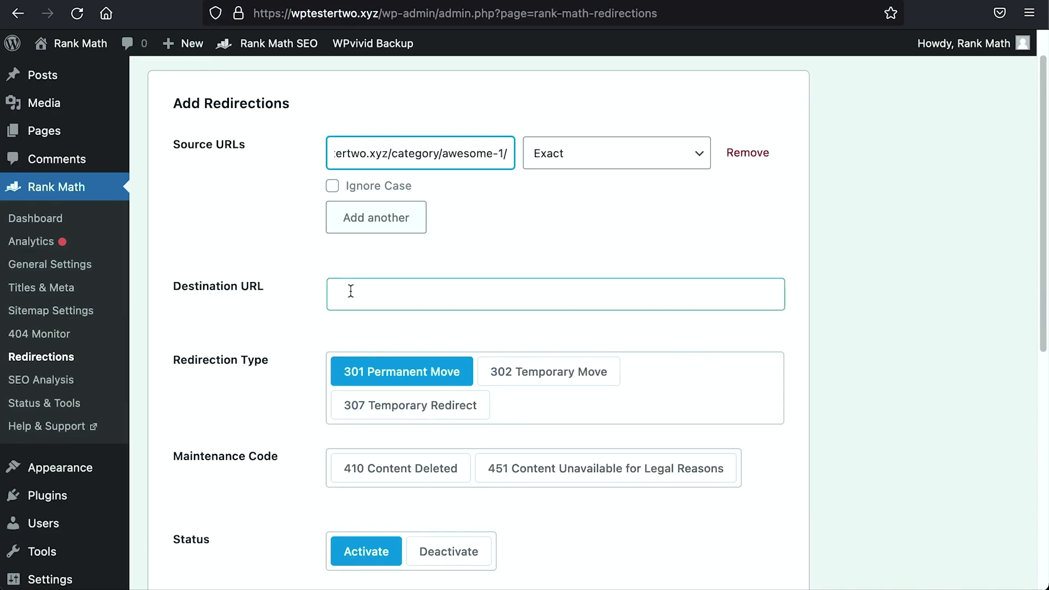
left_click(351, 290)
key("ctrl+v")
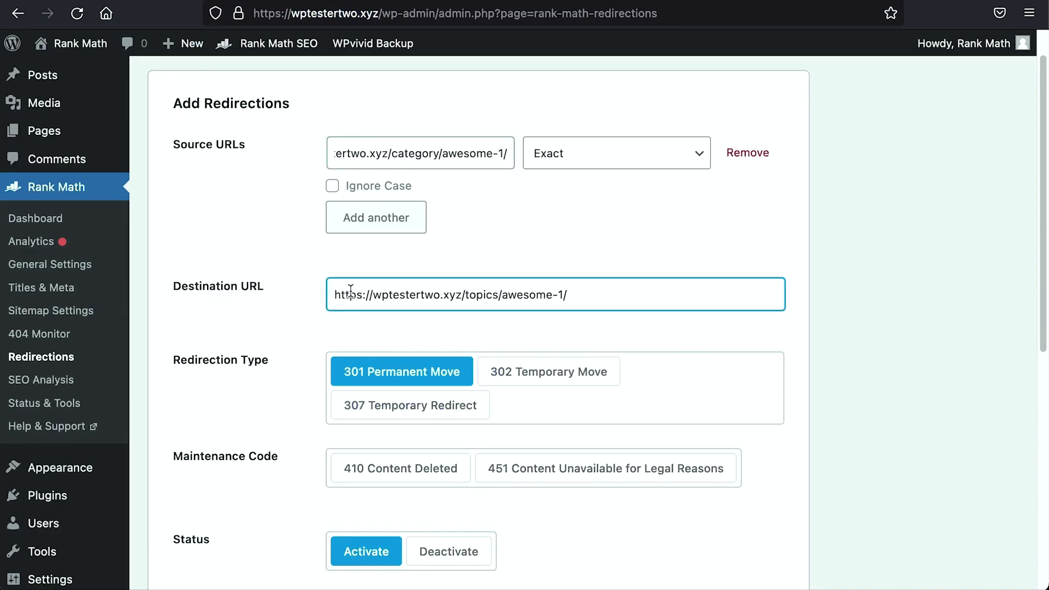
scroll(350, 295, "down", 2)
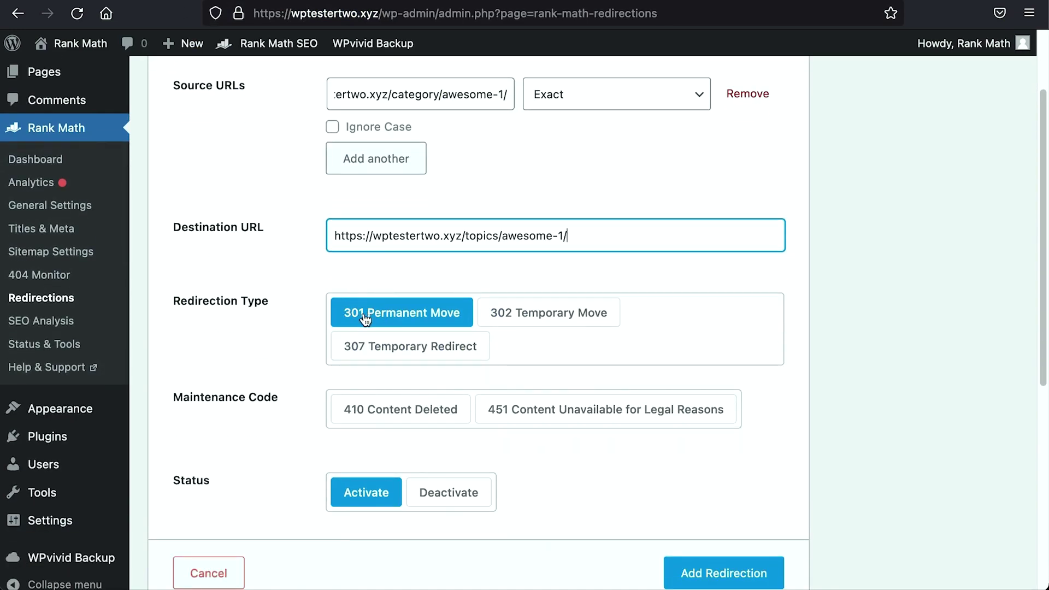
left_click(699, 575)
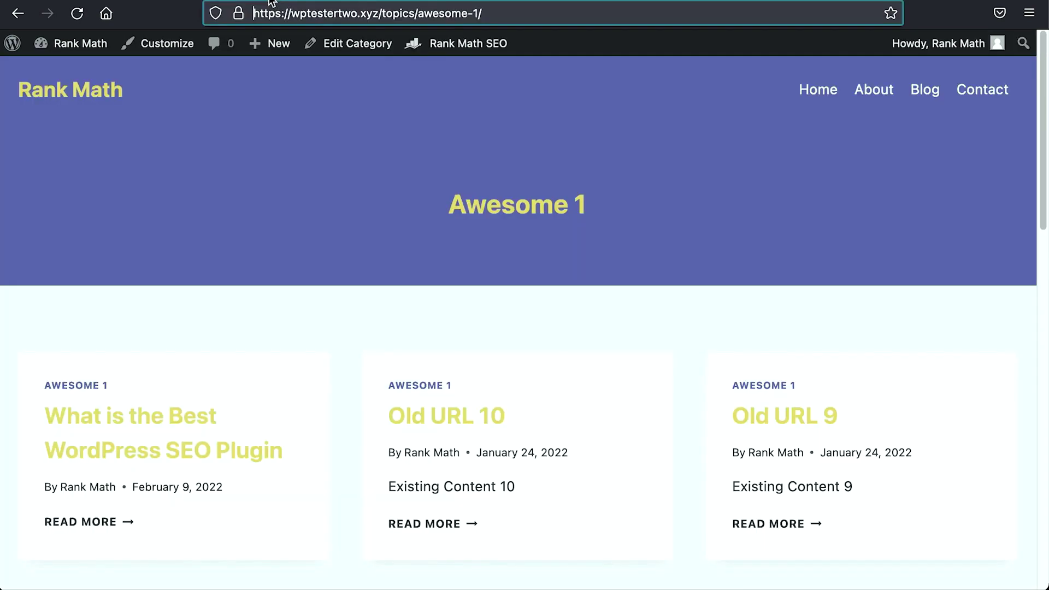
double_click(404, 13)
type("category")
left_click_drag(475, 14, 230, 17)
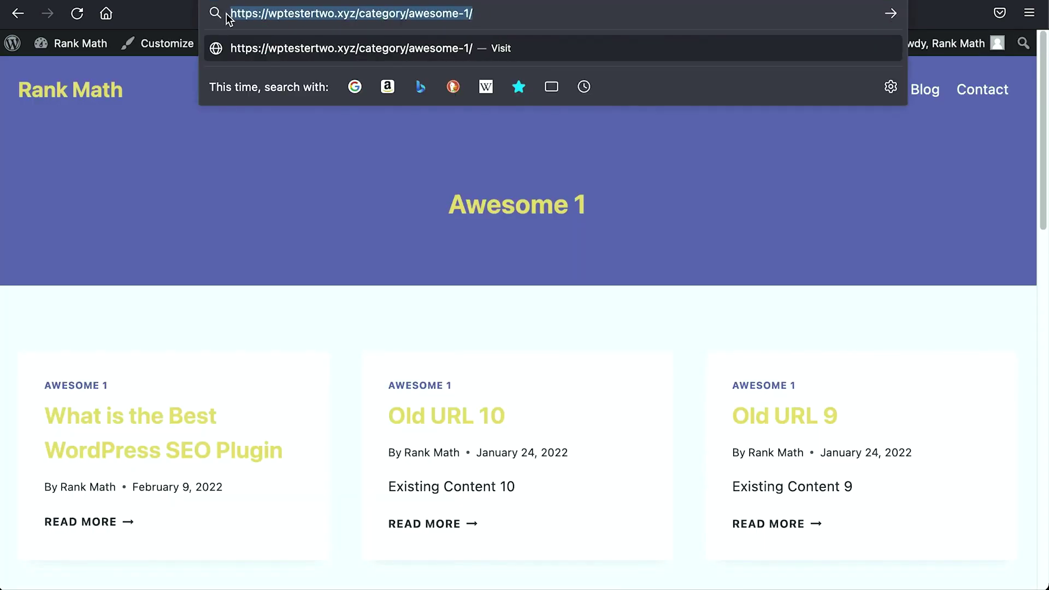
key("Return")
left_click_drag(258, 13, 492, 13)
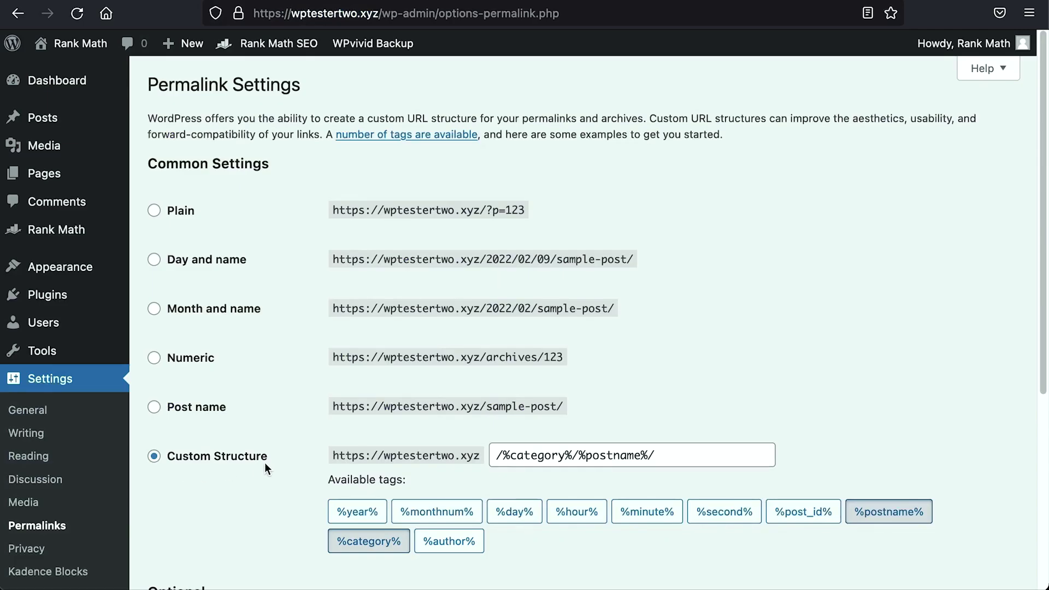
Step: Set the tag base to sub-topics in the Permalink Settings and save the changes
scroll(265, 462, "down", 5)
left_click(390, 457)
type("sub-topics")
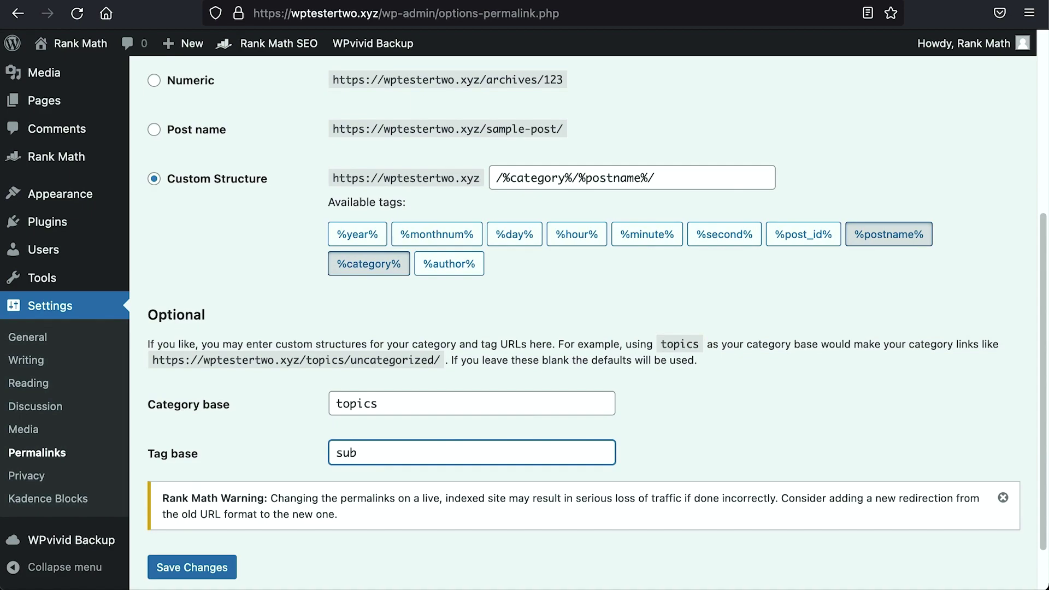
left_click(224, 563)
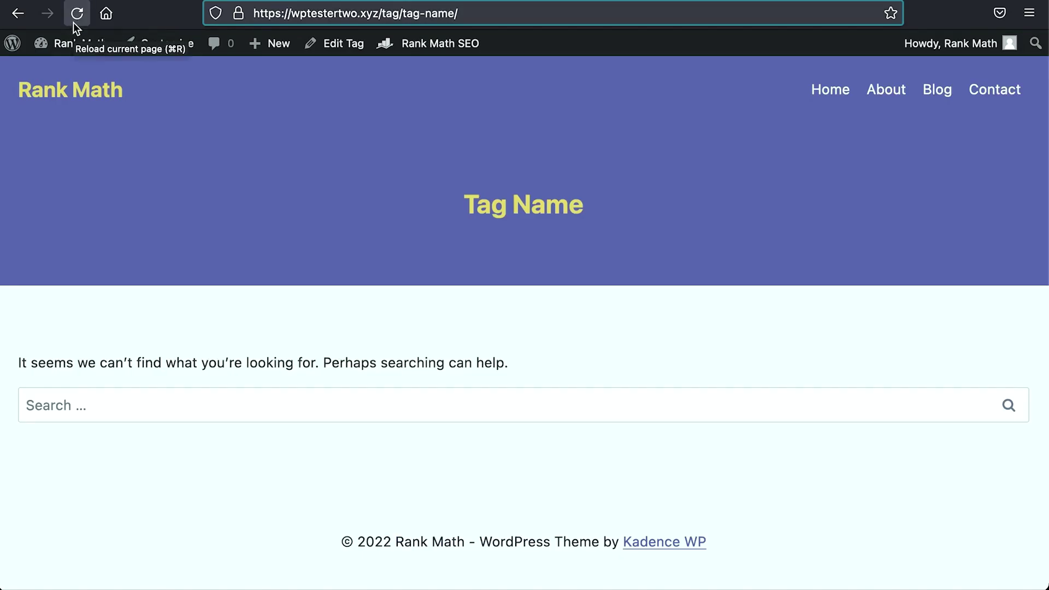
Step: Reload the old tag archive page, then replace tag with sub-topics in its address
left_click(77, 13)
double_click(366, 13)
type("sub-topics")
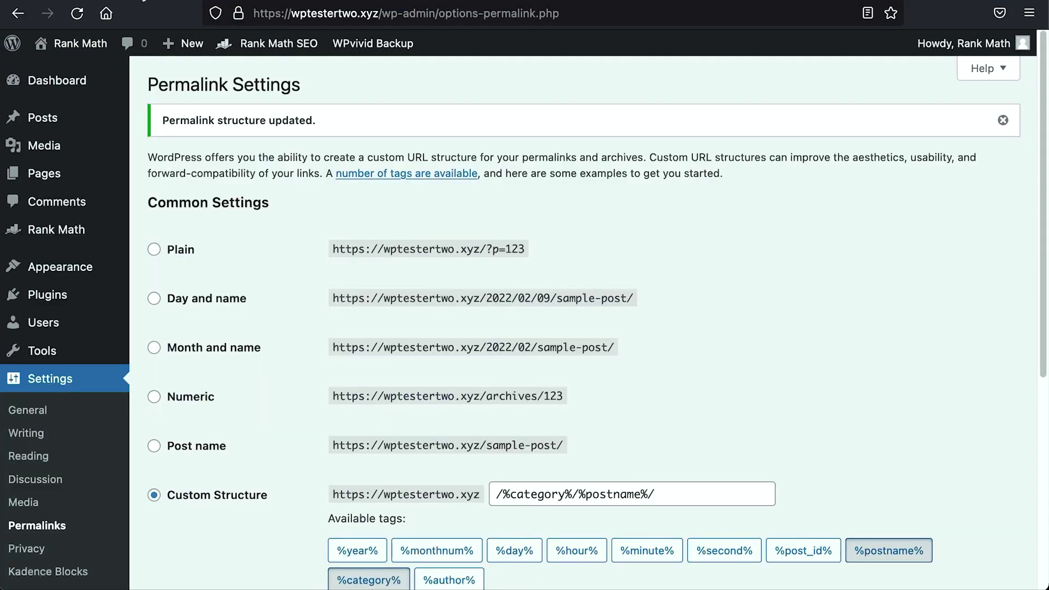
Step: Enable Strip Category Base in Rank Math's general link settings, save the changes, and reload the topics/awesome-1 category archive
mouse_move(53, 239)
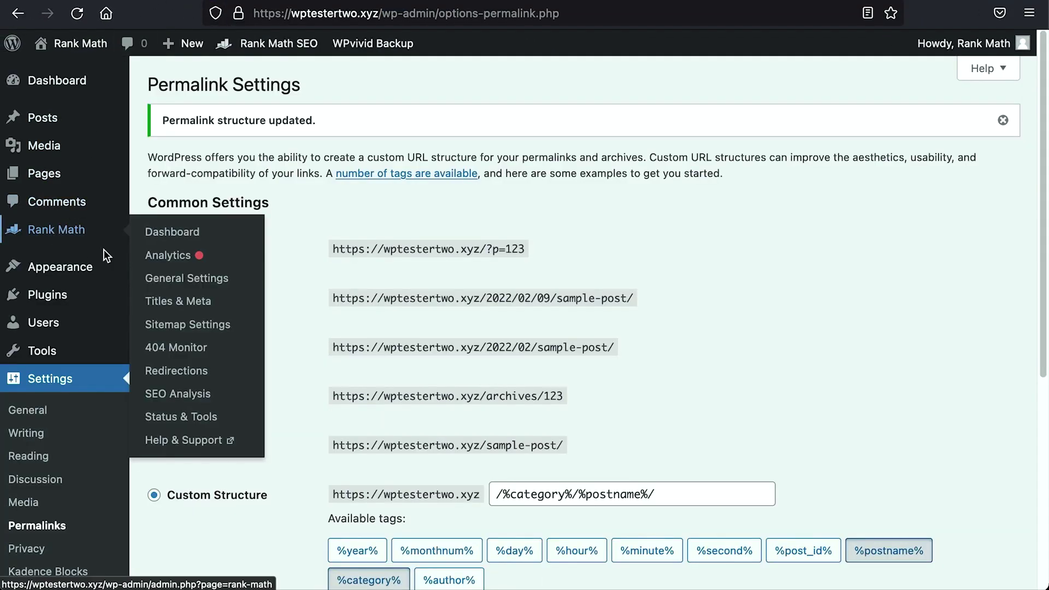
left_click(155, 281)
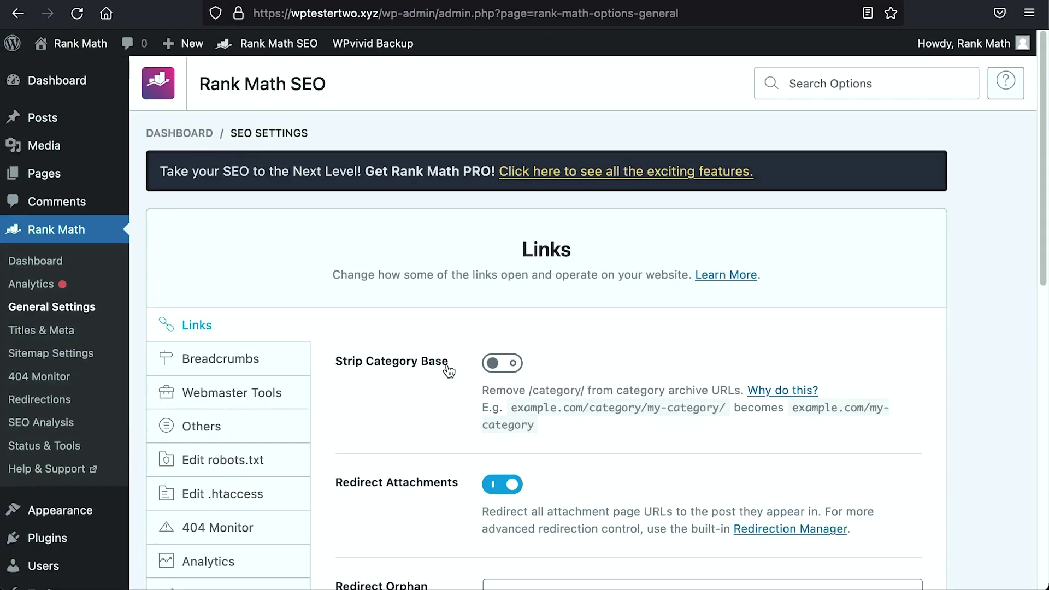
left_click(496, 371)
scroll(496, 371, "down", 15)
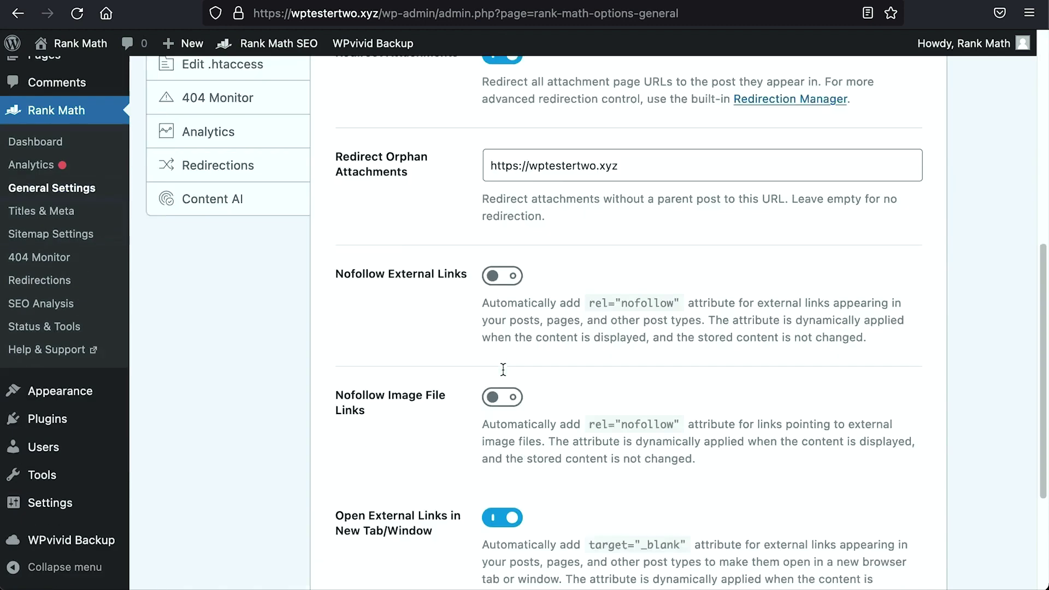
left_click(877, 490)
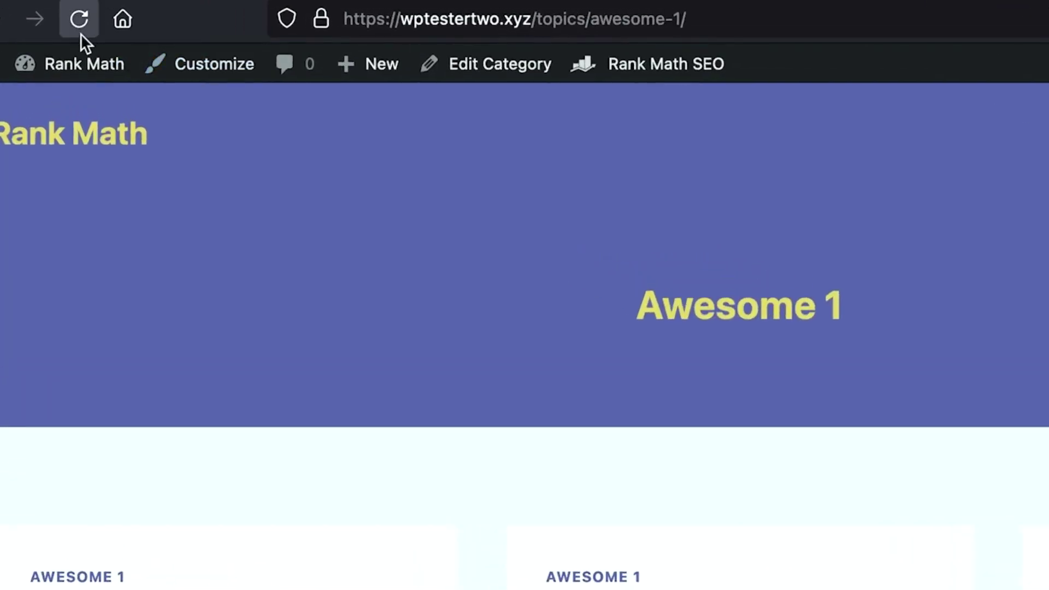
left_click(79, 19)
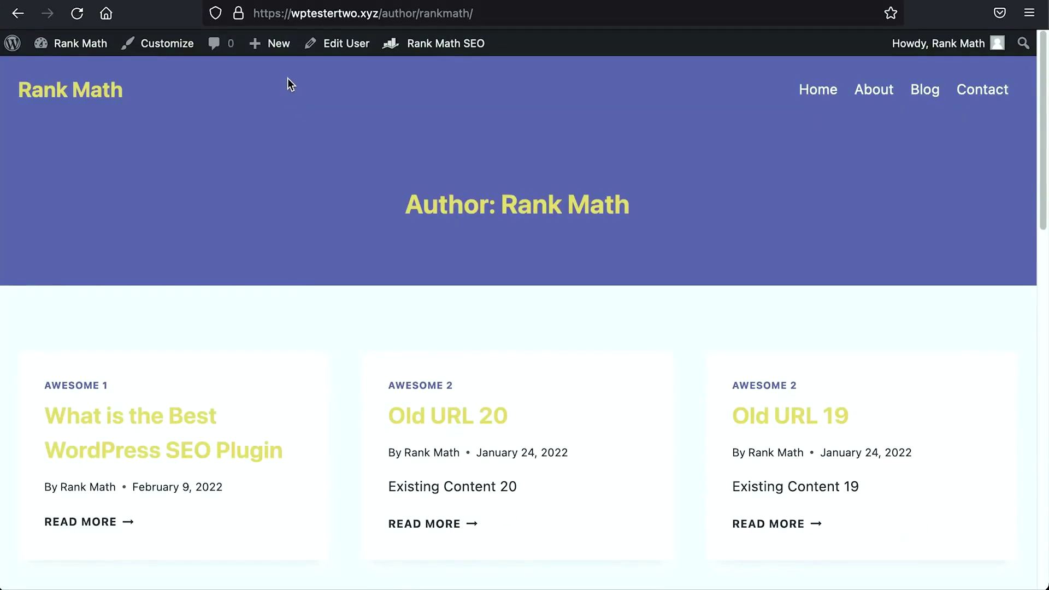
Step: Examine the author archive's address, highlighting the author base and the author slug
left_click(256, 13)
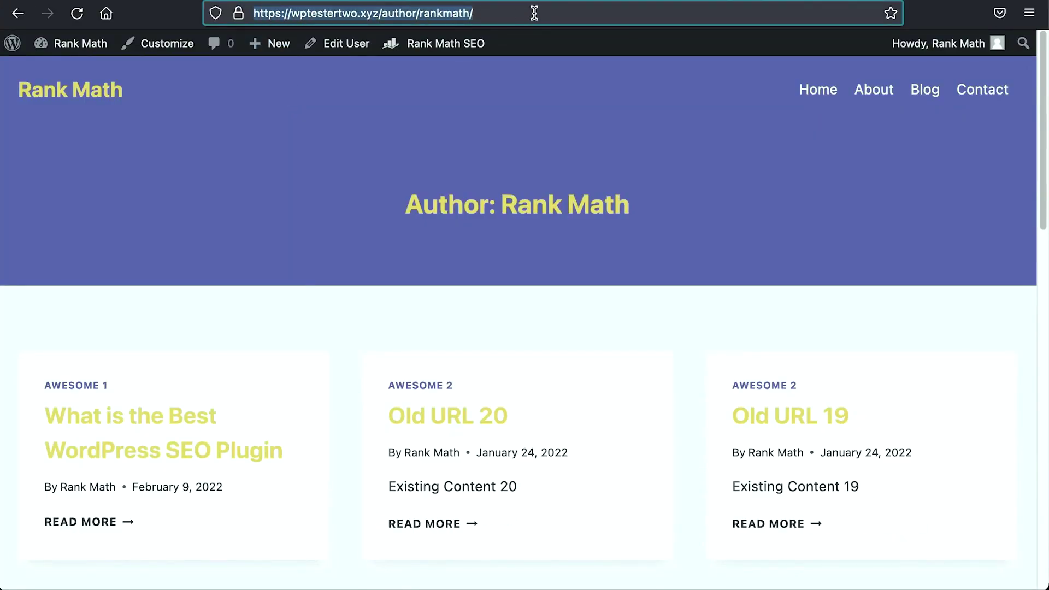
left_click(534, 12)
double_click(402, 13)
left_click(422, 13)
left_click_drag(435, 13, 480, 13)
left_click(456, 13)
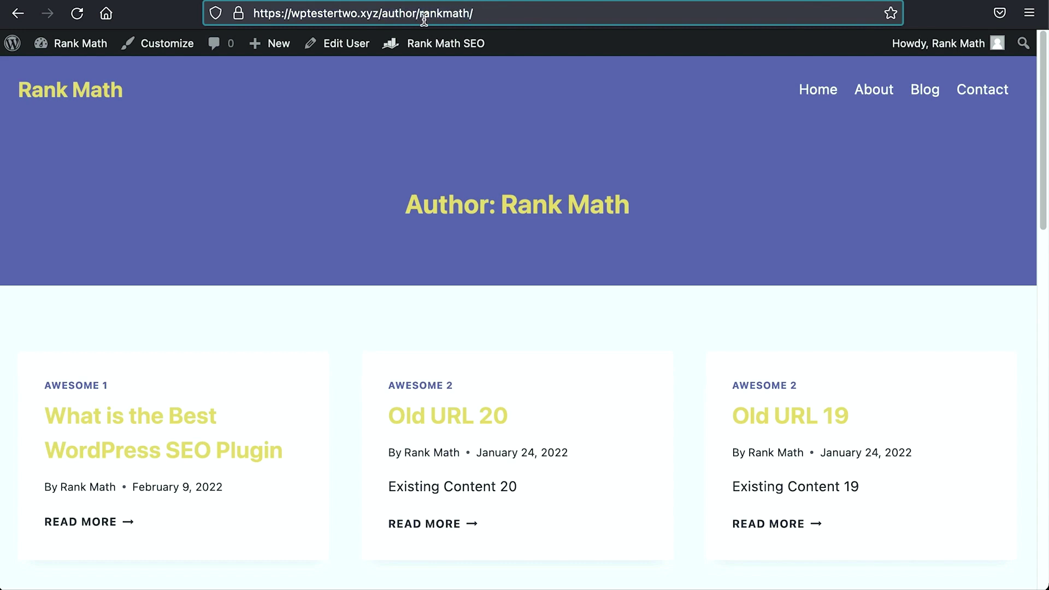
left_click_drag(382, 13, 412, 13)
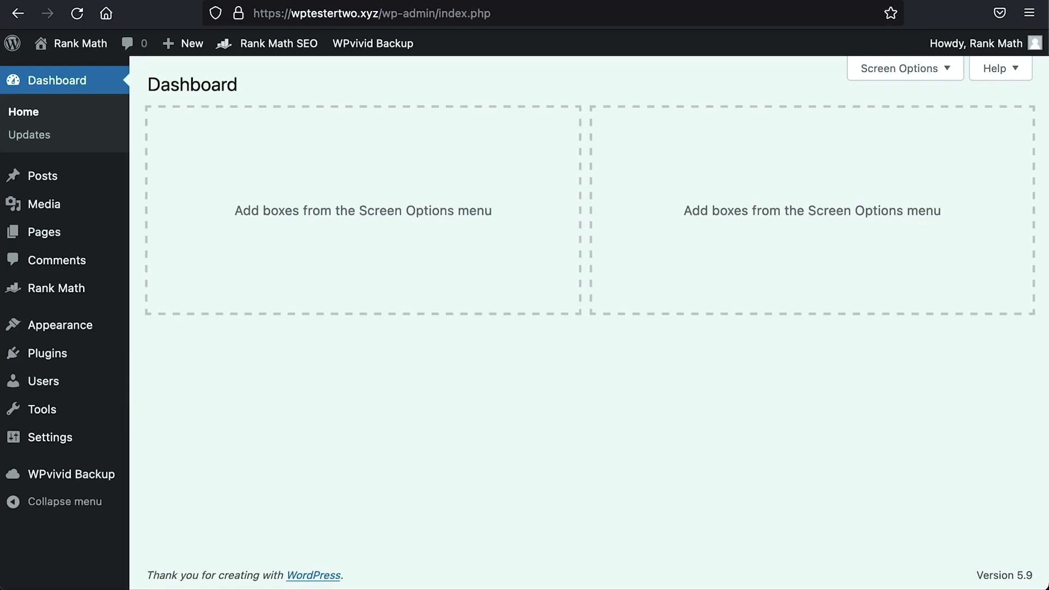
Step: Set the Author Base to researcher in Rank Math's Titles & Meta settings for authors and save the changes
mouse_move(87, 312)
left_click(176, 359)
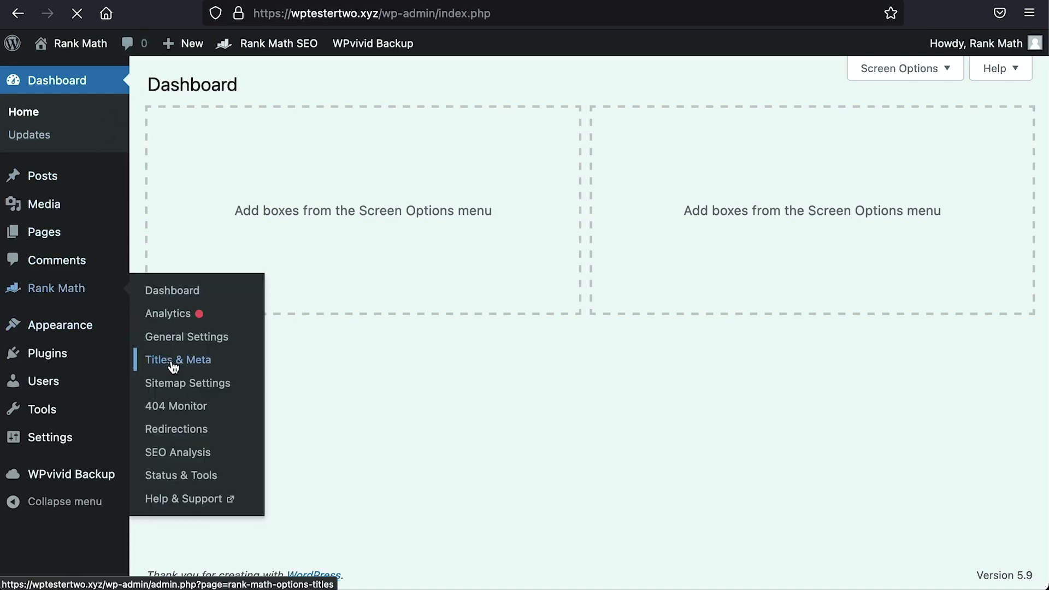
left_click(210, 90)
scroll(344, 185, "up", 5)
left_click_drag(336, 375, 410, 375)
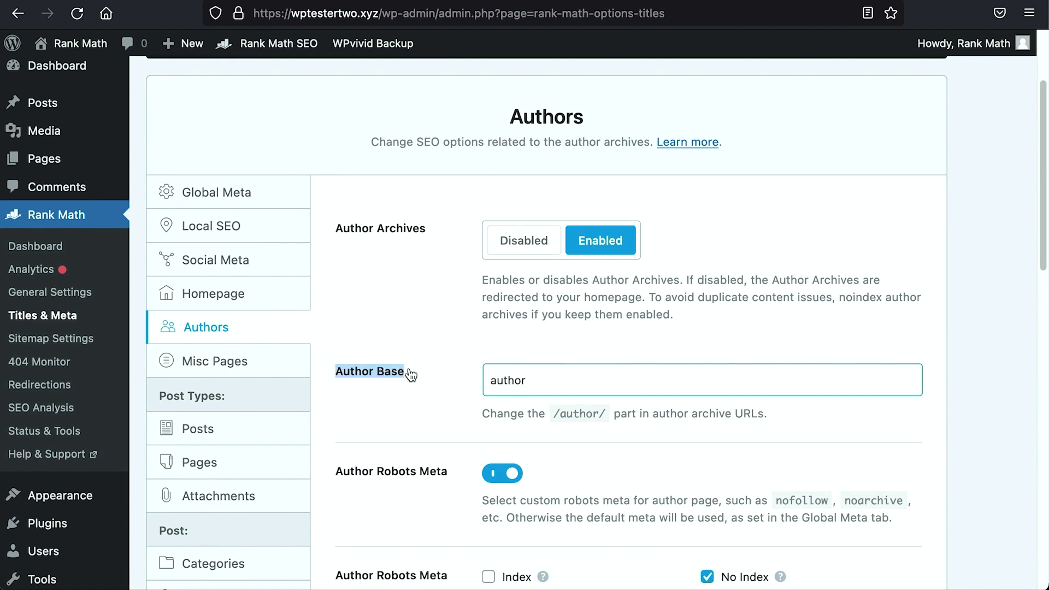
left_click(542, 379)
left_click_drag(541, 379, 475, 379)
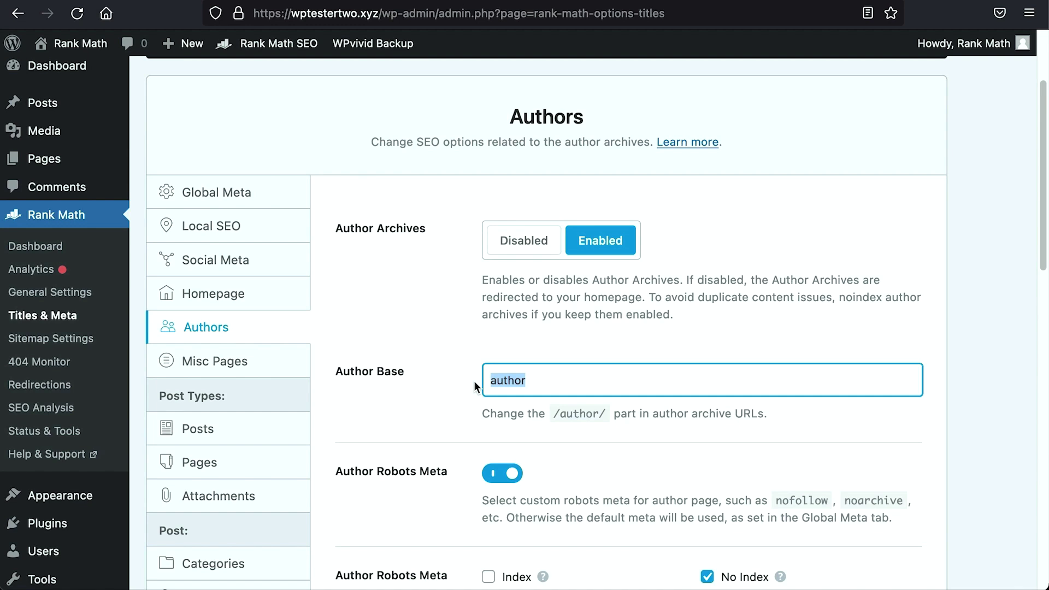
type("researcher")
scroll(834, 500, "down", 15)
left_click(835, 499)
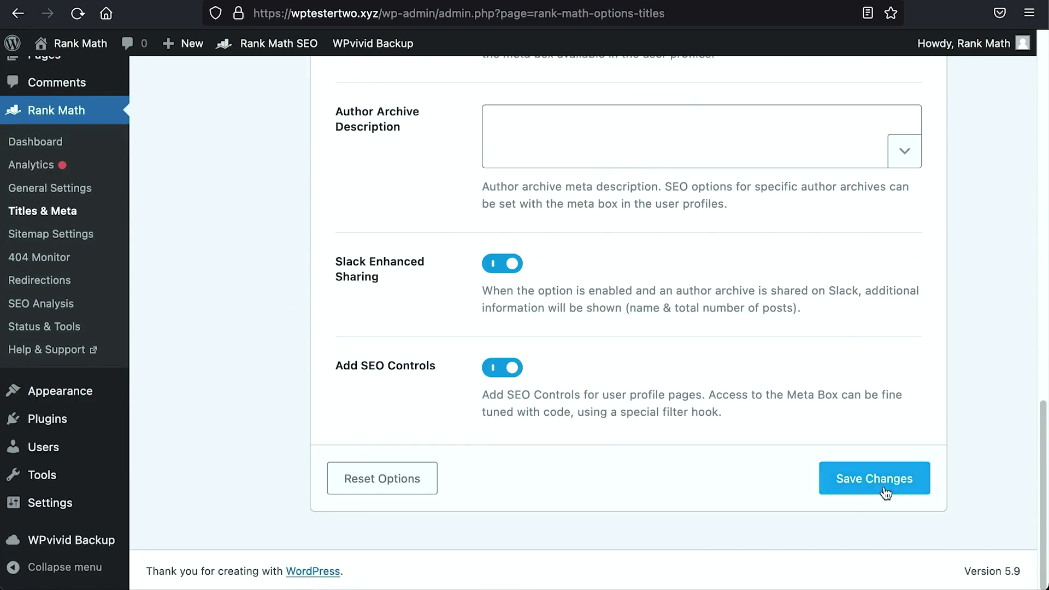
Step: Reload the old author archive, then load it with author replaced by researcher in the address
key("ctrl+Tab")
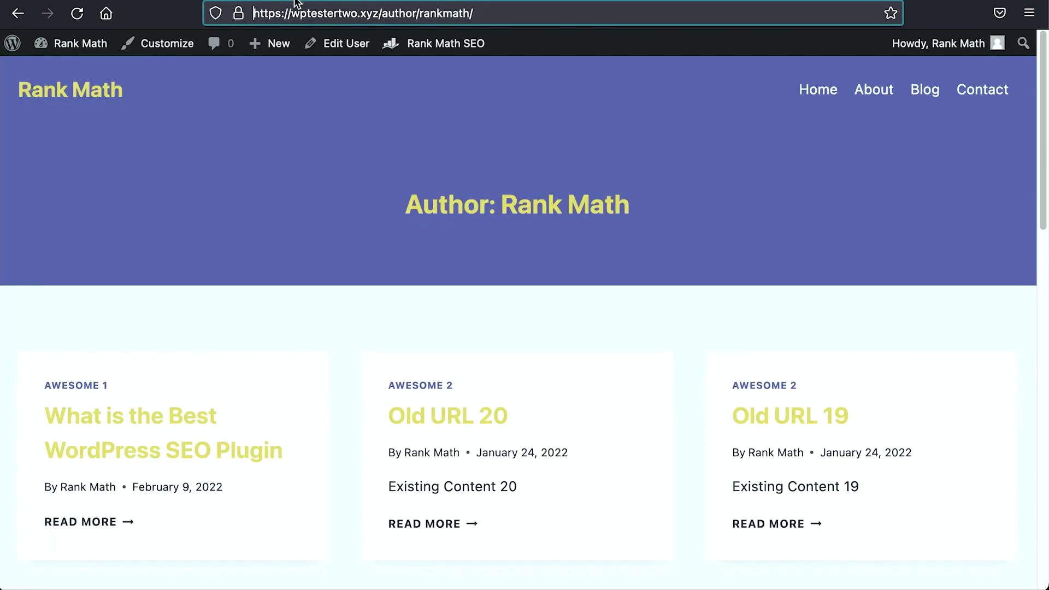
left_click(77, 16)
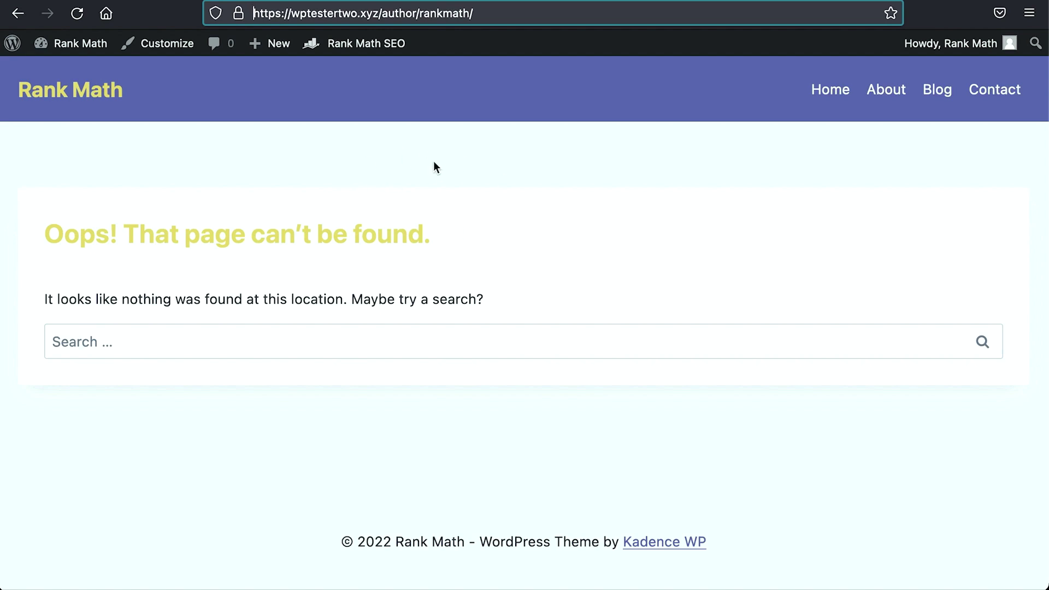
double_click(385, 13)
type("researc")
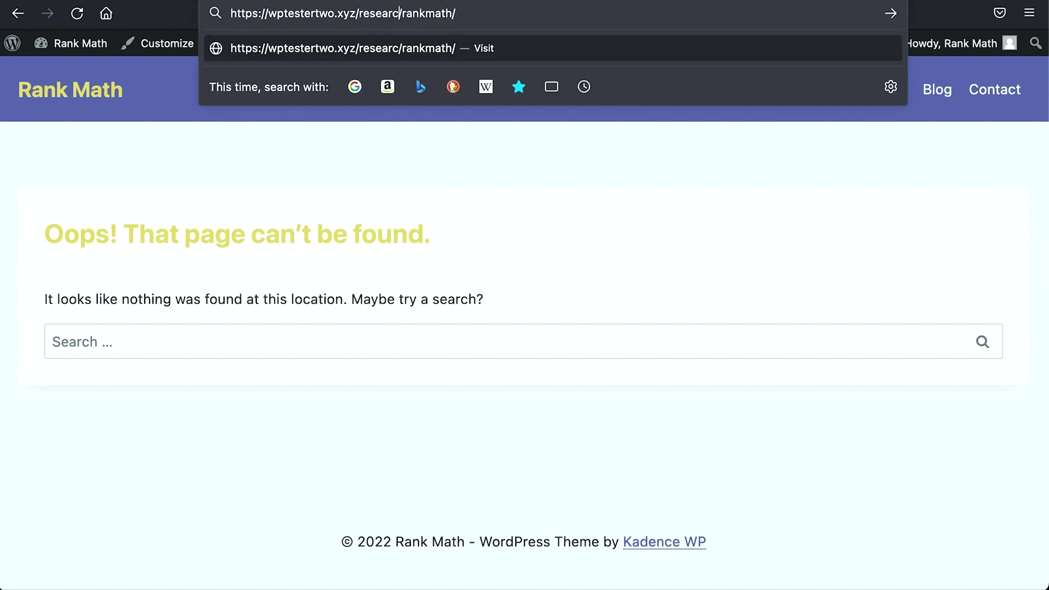
type("her")
key("Return")
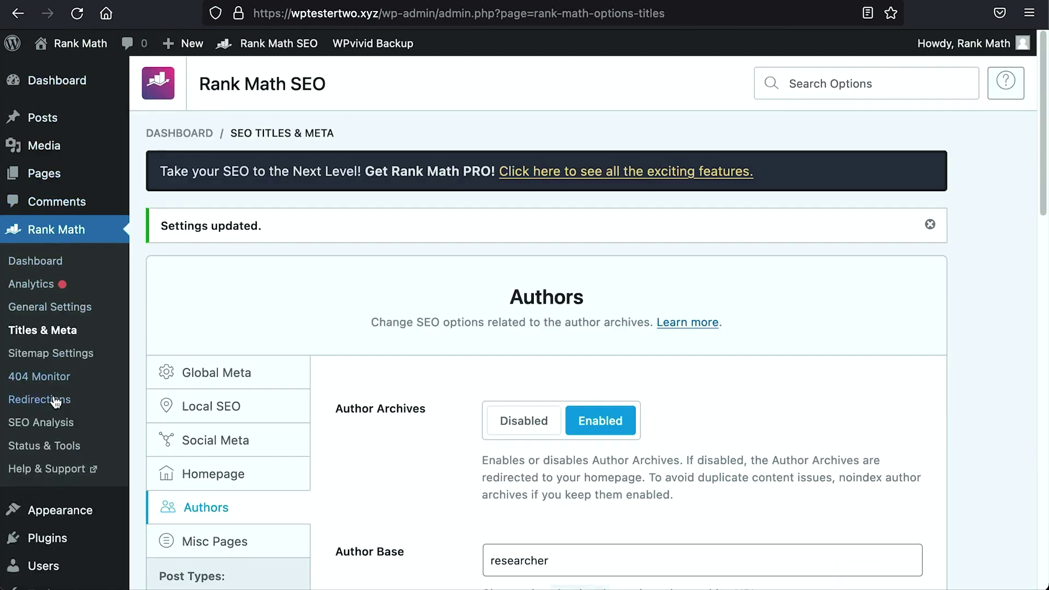
left_click(55, 399)
left_click(284, 85)
scroll(398, 153, "down", 1)
left_click(397, 156)
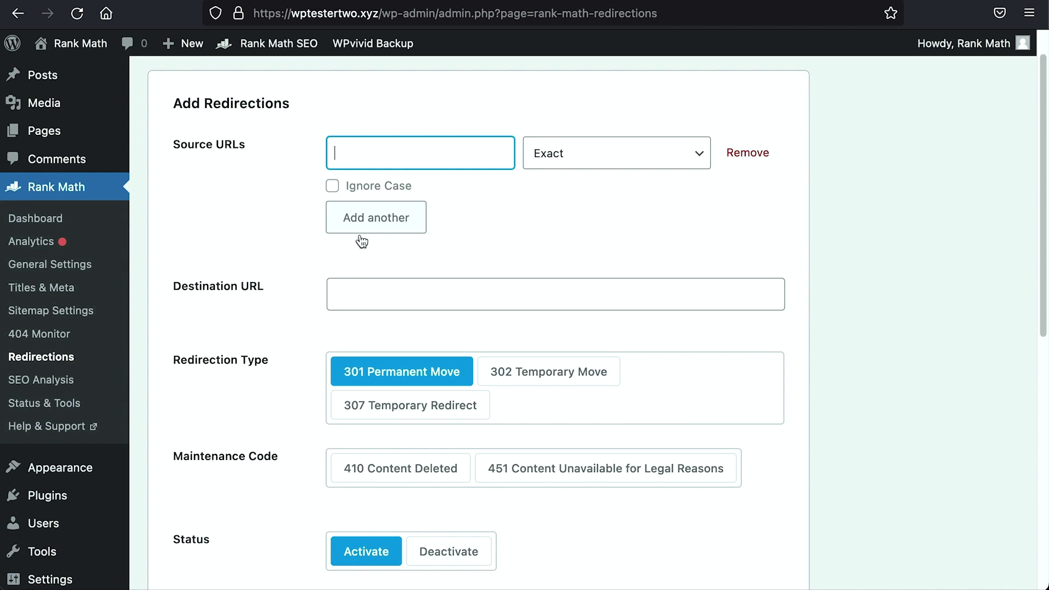
left_click(366, 292)
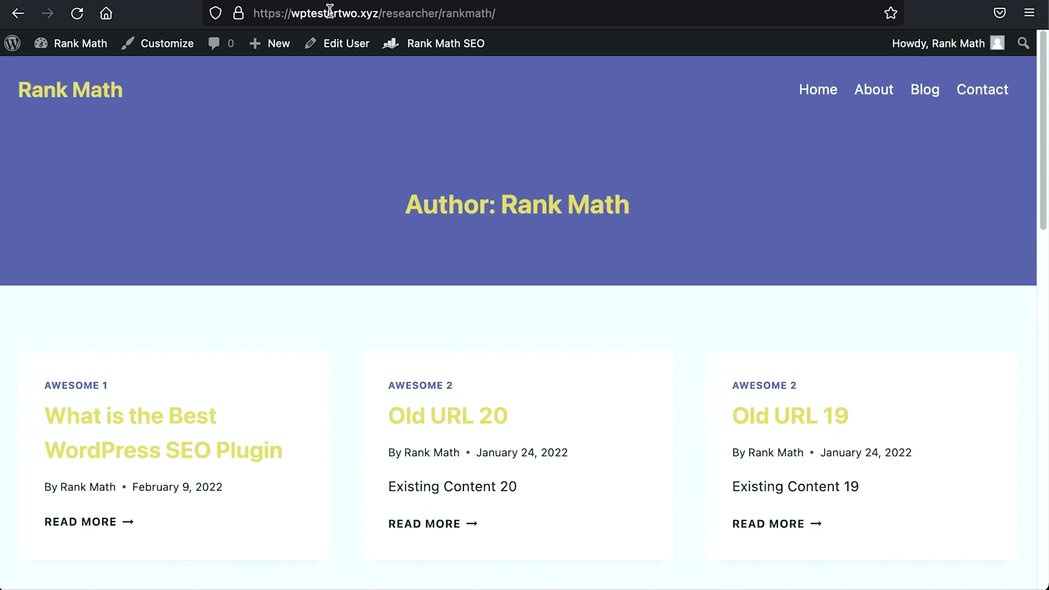
left_click(331, 15)
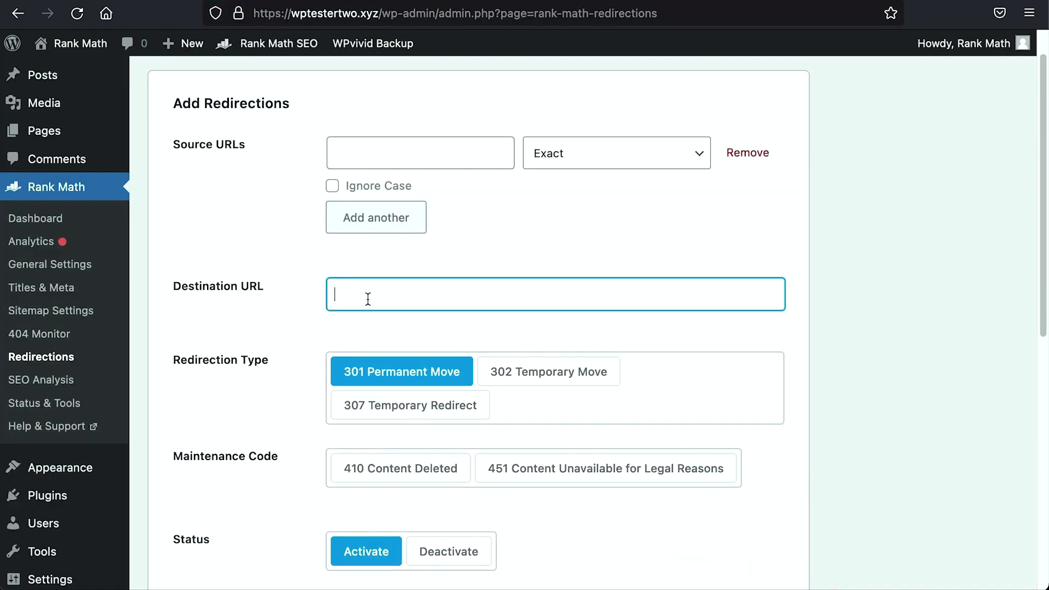
type("https://wptestertwo.xyz/researcher/rankmath/")
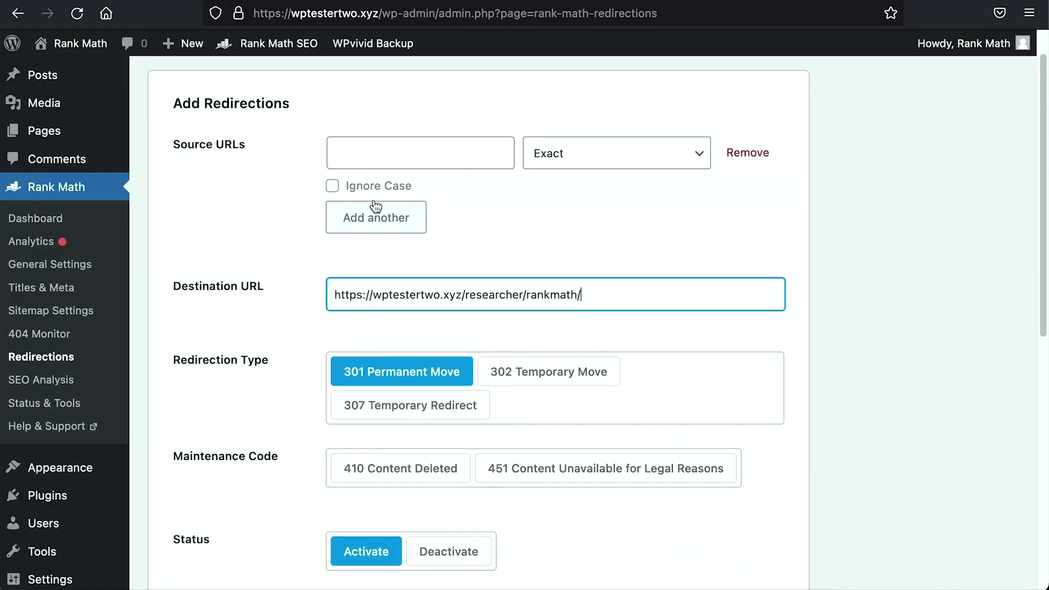
left_click(382, 148)
type("https://wptestertwo.xyz/researcher/rankmath/")
left_click_drag(392, 154, 452, 155)
type("author")
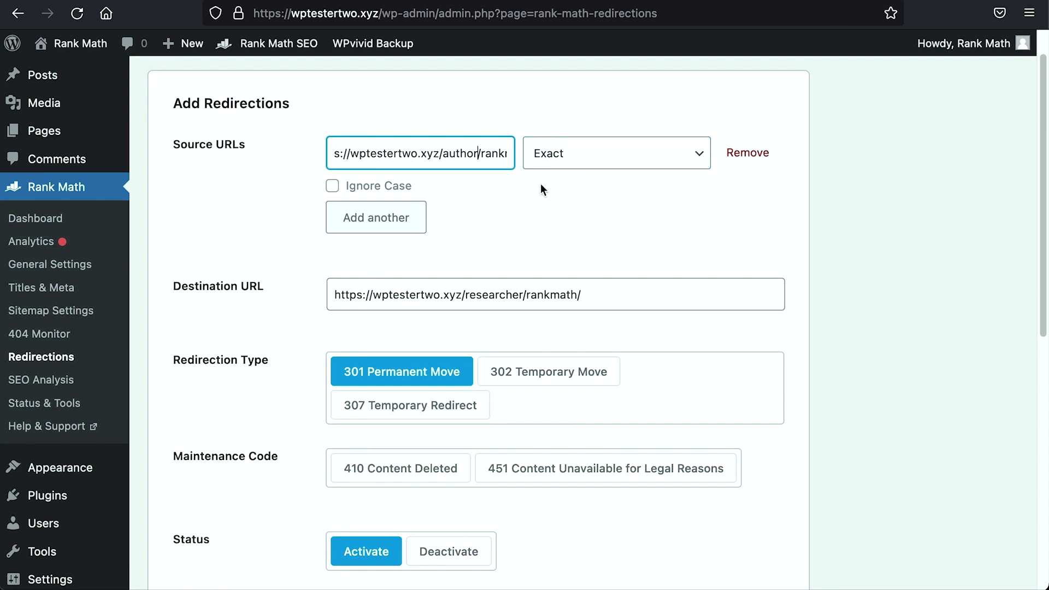
scroll(524, 202, "down", 1)
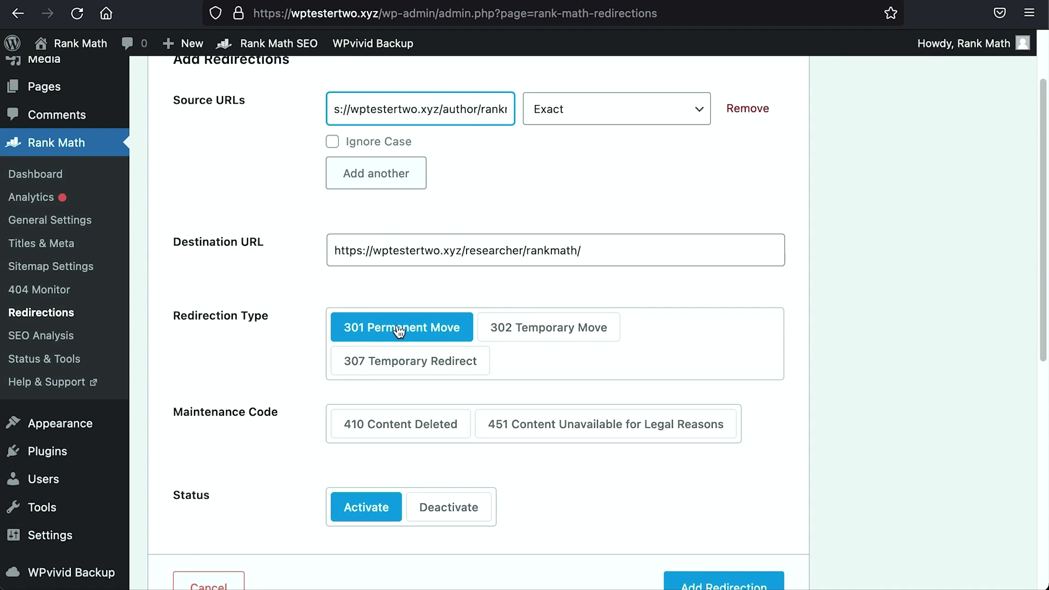
scroll(398, 331, "down", 5)
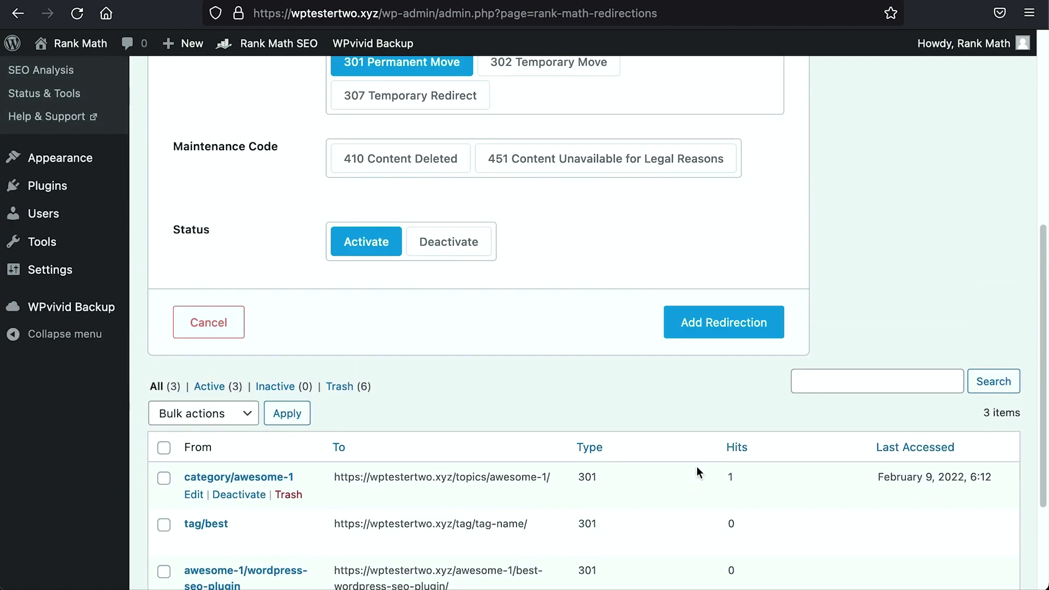
left_click(733, 324)
Step: Test the author redirection by loading wptestertwo.xyz/author/rankmath and checking the resulting address
left_click(203, 227)
key("super+a")
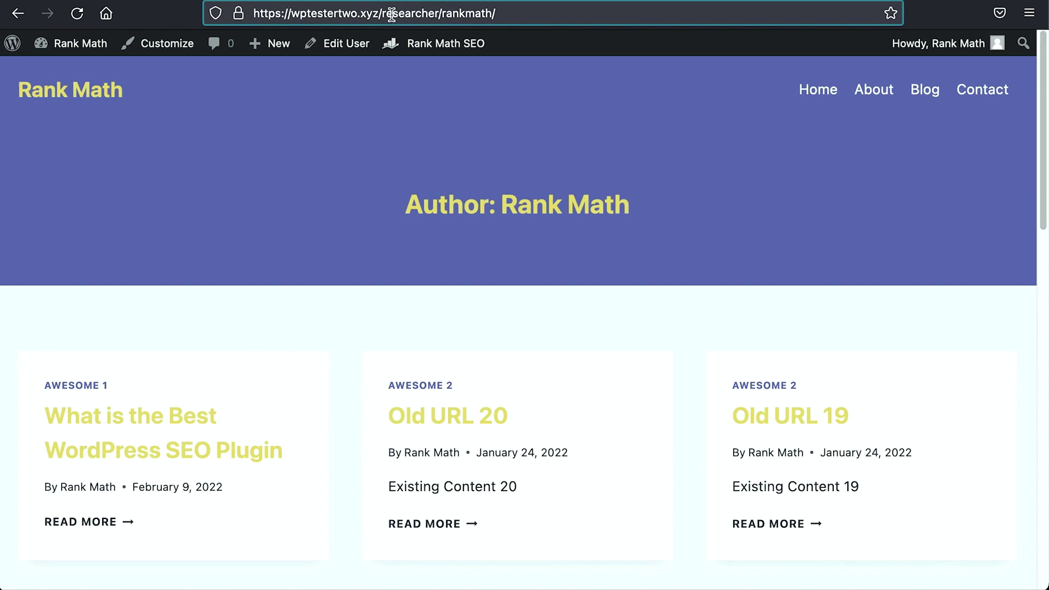
left_click_drag(381, 13, 198, 12)
type("author/rankmath")
key("Return")
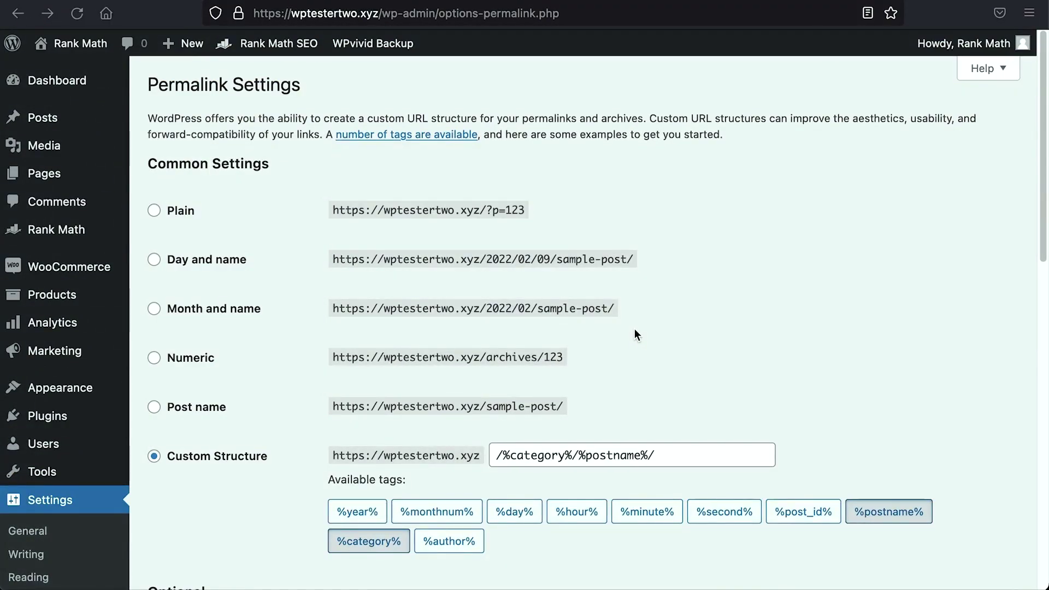
Step: Review the WooCommerce product category, tag and attribute bases and the product permalink options in the Permalink Settings
scroll(54, 491, "down", 3)
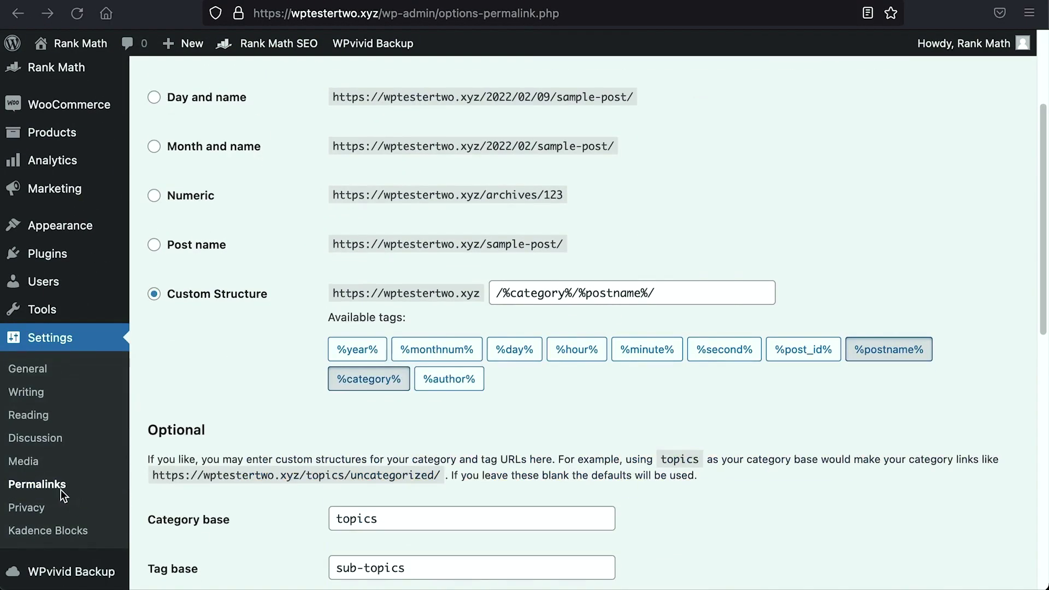
scroll(235, 444, "down", 10)
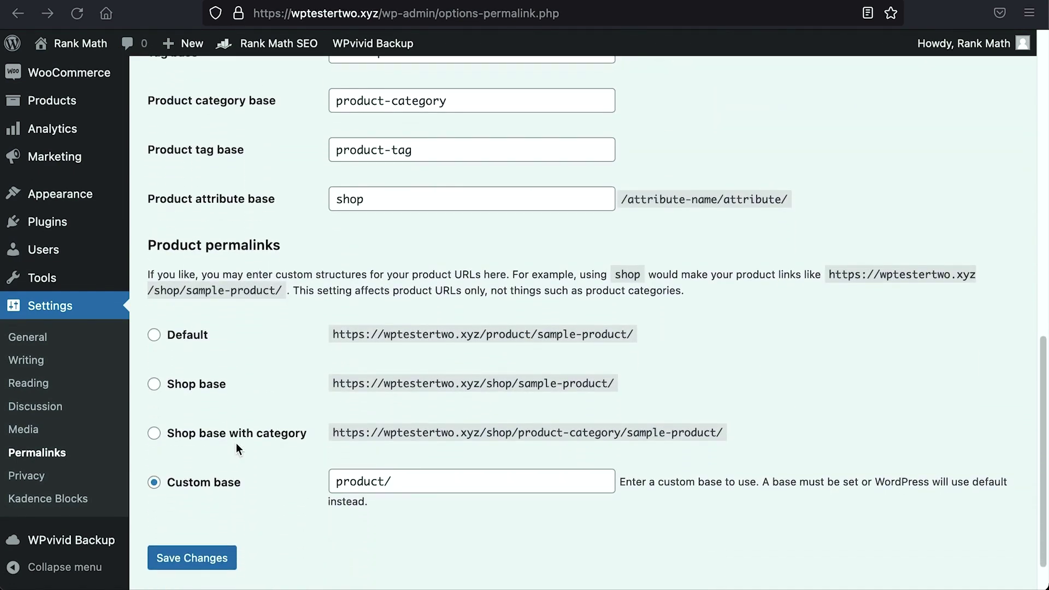
scroll(236, 444, "up", 3)
scroll(244, 447, "up", 1)
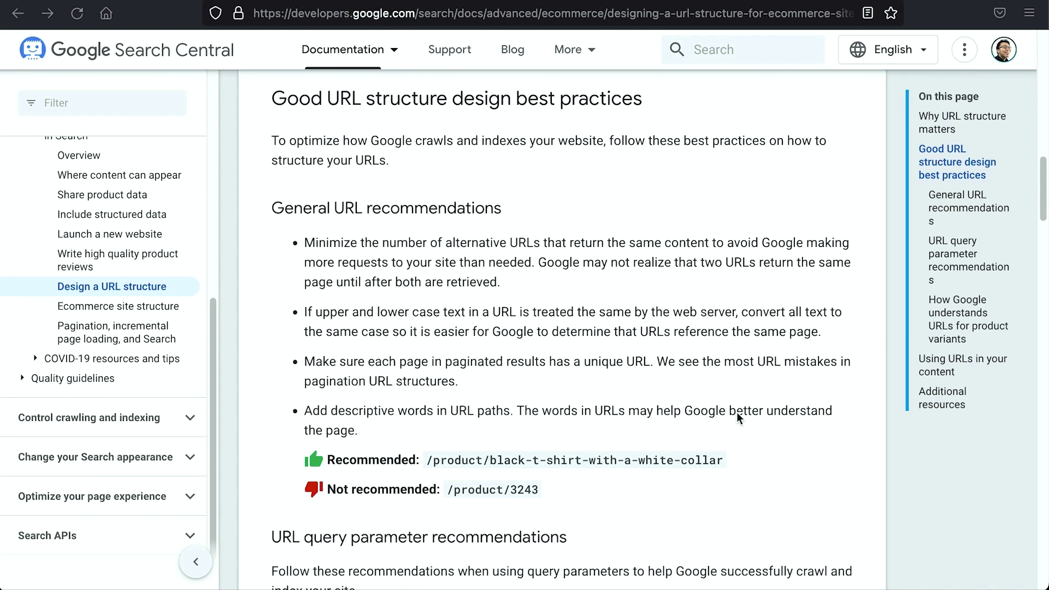
Step: In Google Search Central's e-commerce URL guide, highlight the advice on descriptive words with its recommended and not recommended product paths
left_click_drag(331, 411, 393, 414)
left_click_drag(426, 460, 736, 463)
left_click_drag(445, 490, 548, 496)
Step: Compare the recommended /t-shirt?color=green with the not recommended /t-shirt?green under the URL query parameter recommendations
scroll(549, 495, "down", 8)
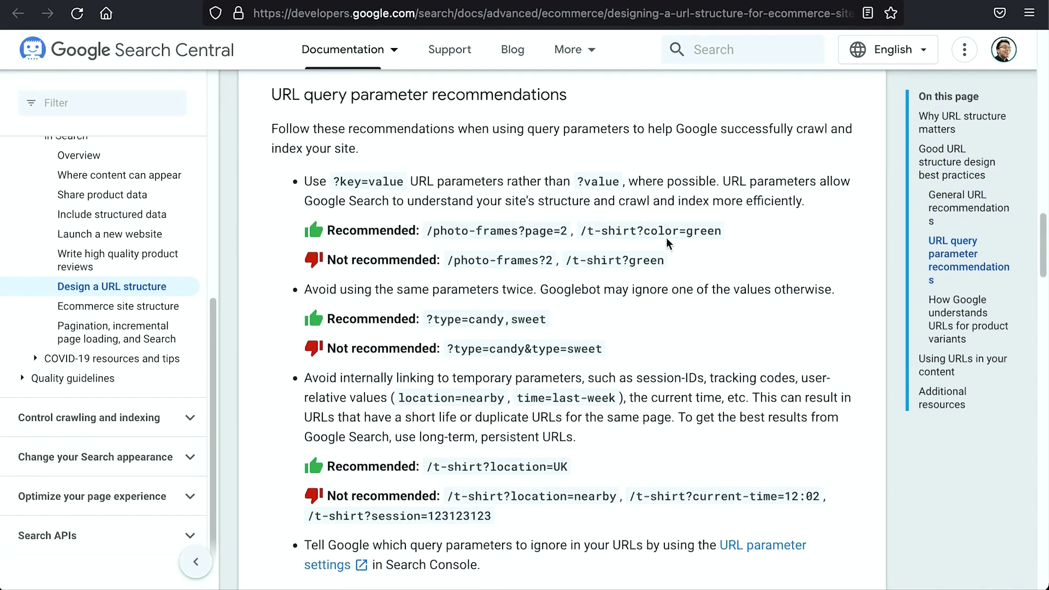
left_click_drag(644, 230, 736, 242)
left_click(736, 242)
left_click_drag(581, 231, 729, 239)
left_click(648, 234)
left_click_drag(645, 232, 680, 233)
left_click(659, 257)
left_click_drag(629, 260, 663, 261)
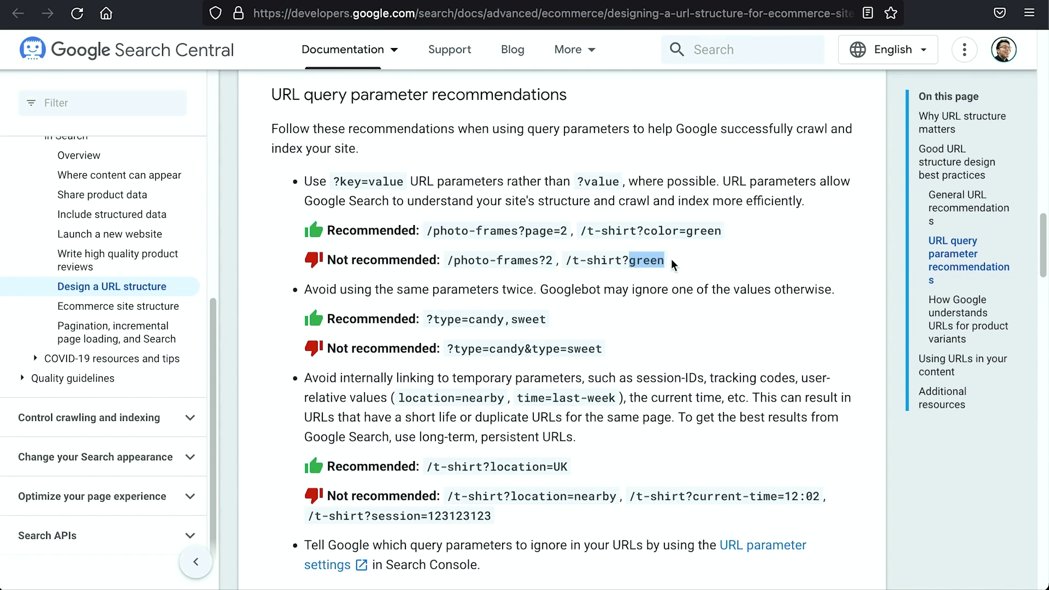
Step: Highlight the advice against using parameters twice and linking to temporary parameters, including the not recommended t-shirt URLs
left_click_drag(306, 290, 535, 290)
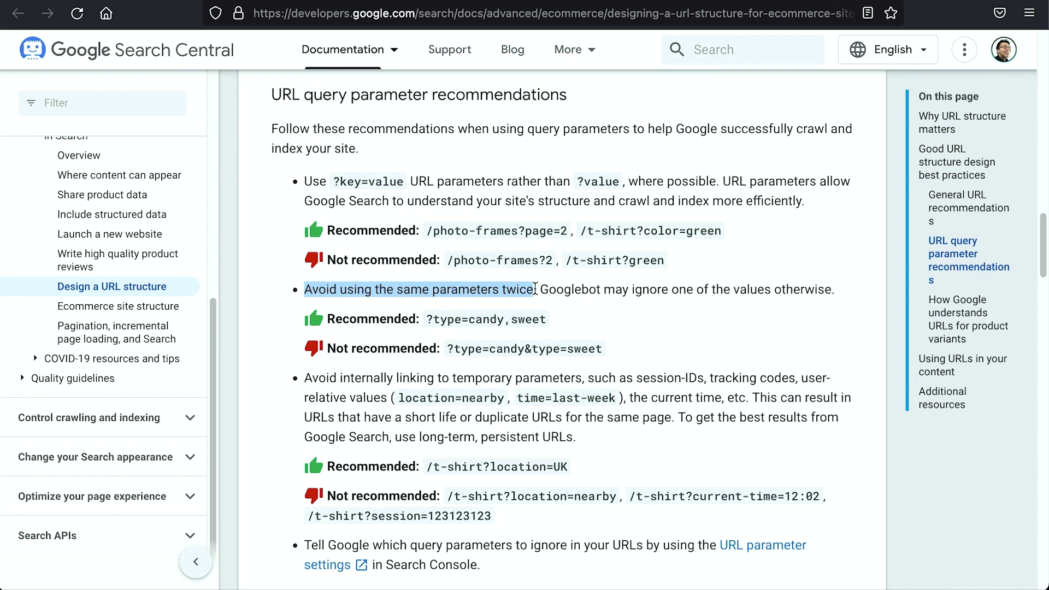
left_click_drag(304, 378, 803, 377)
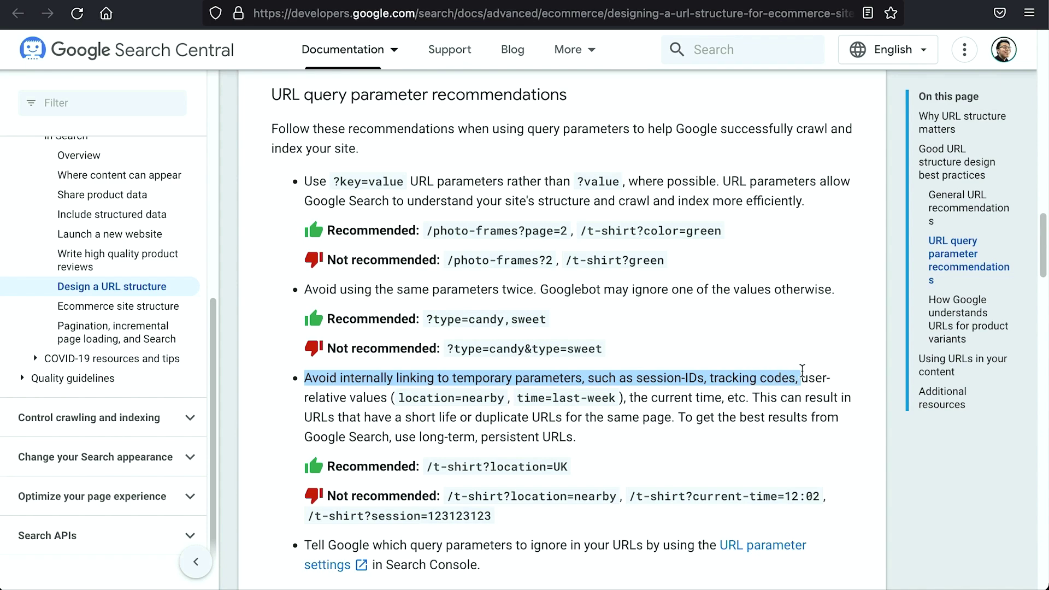
left_click(452, 499)
left_click_drag(452, 499, 515, 529)
Step: Read the product variant URL section and highlight the path segment /t-shirt/green and query parameter /t-shirt?color=green recommendations
scroll(509, 514, "down", 5)
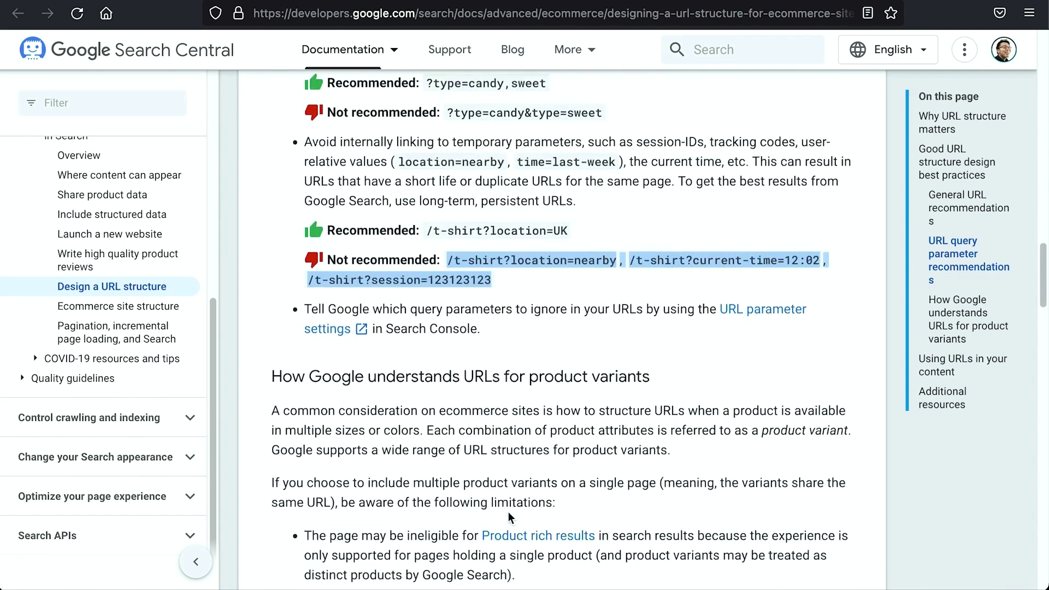
scroll(508, 511, "down", 3)
scroll(507, 512, "down", 2)
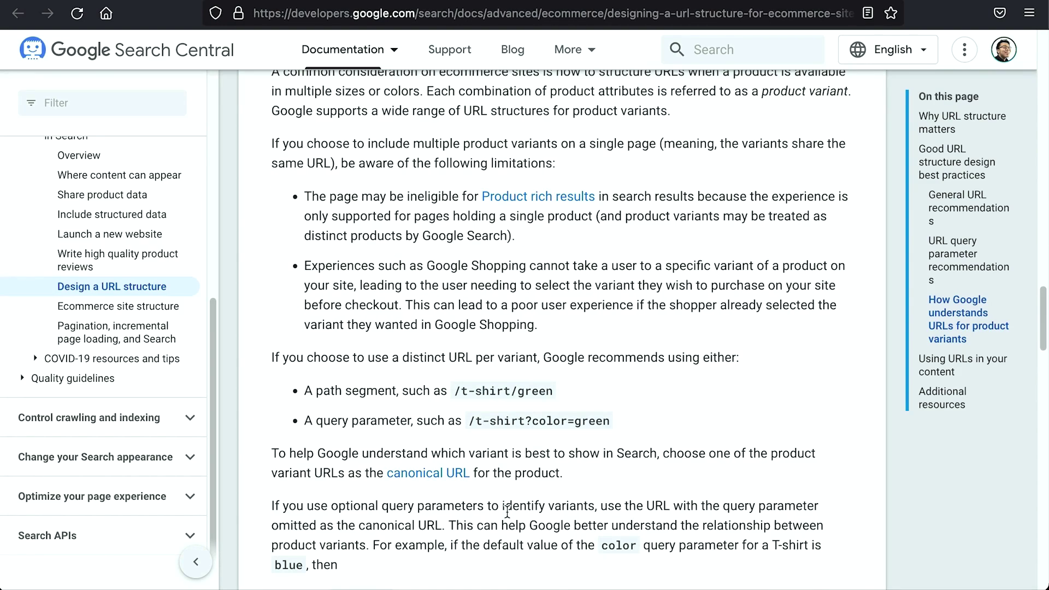
left_click_drag(304, 391, 555, 393)
left_click_drag(304, 421, 610, 422)
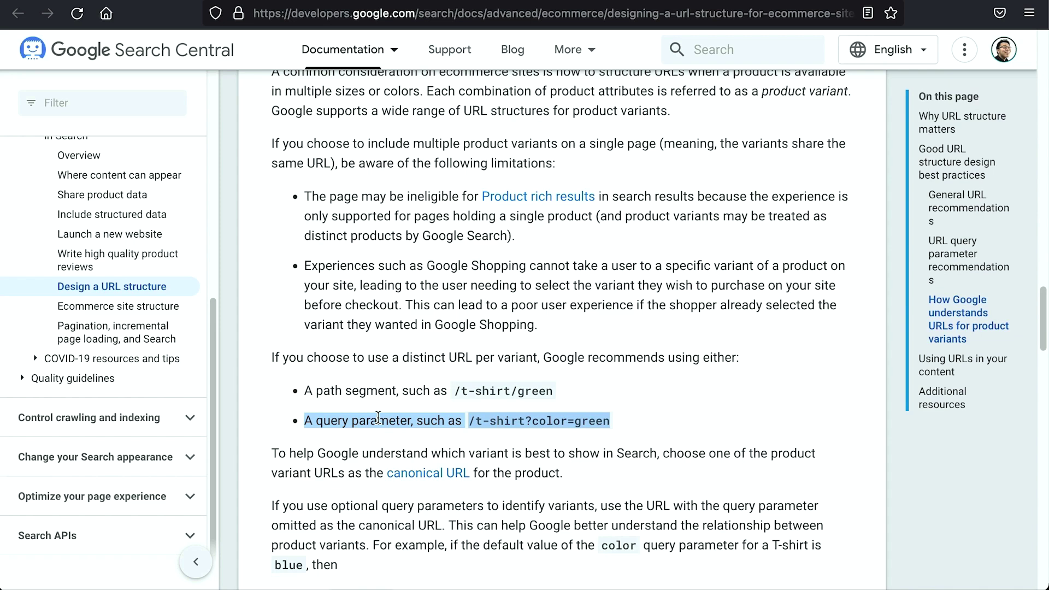
Step: Highlight Google's canonical variant URL advice, and the product category and product tag bases in the WordPress permalink settings
left_click_drag(662, 454, 568, 480)
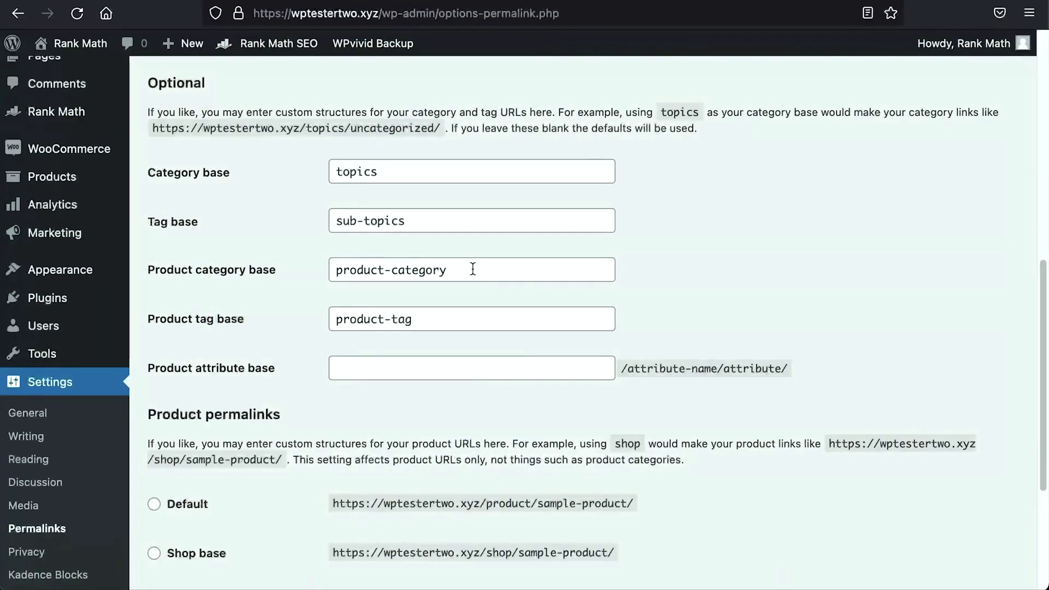
left_click_drag(488, 270, 304, 277)
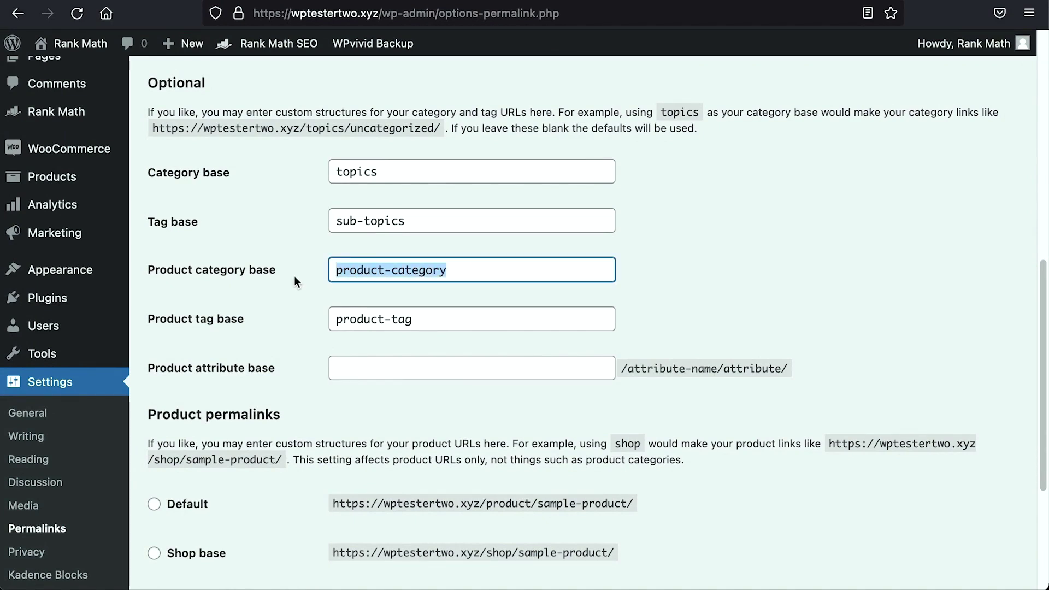
left_click_drag(441, 312, 297, 312)
left_click_drag(469, 271, 270, 266)
Step: Check in the Rank Math dashboard modules that the WooCommerce module is enabled
mouse_move(65, 115)
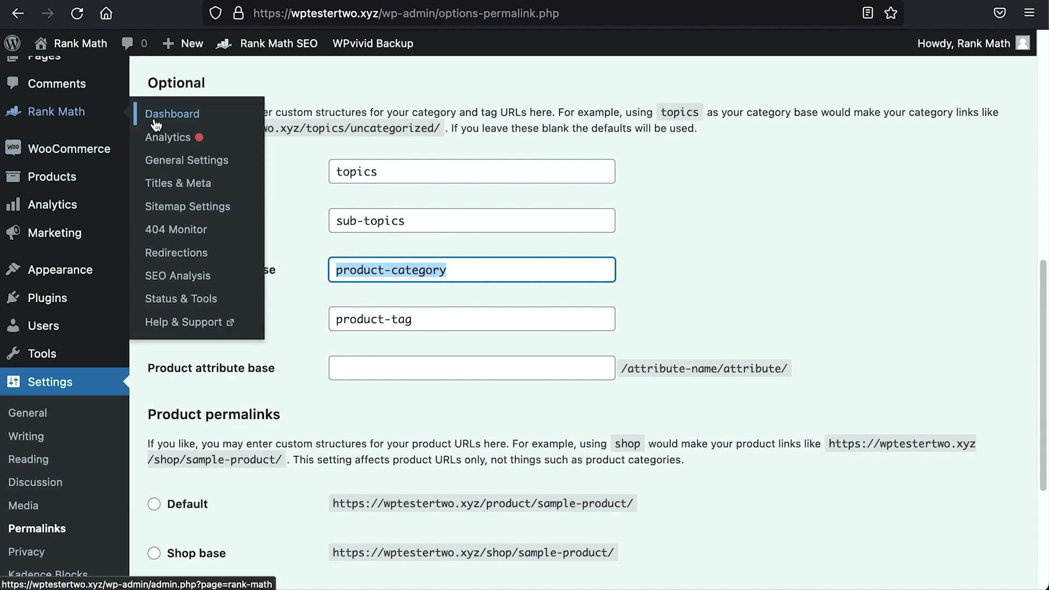
left_click(156, 124)
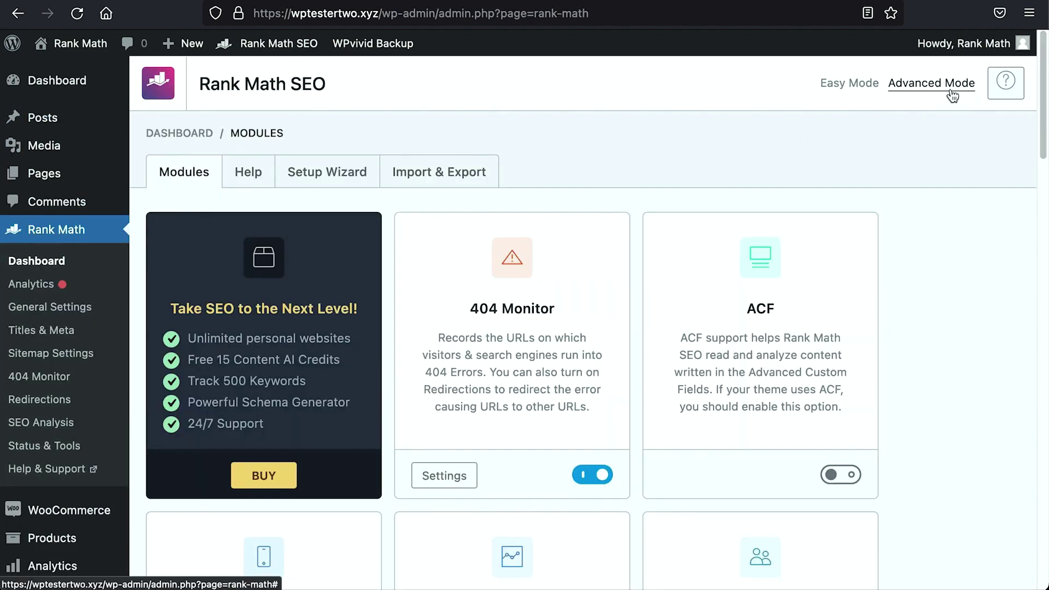
scroll(841, 241, "down", 20)
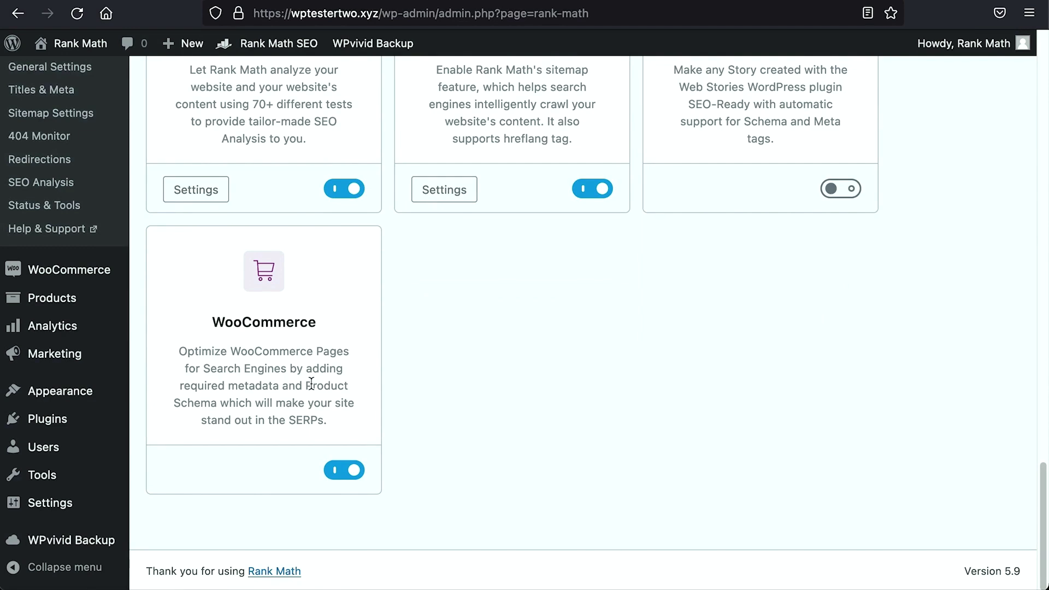
scroll(342, 484, "up", 5)
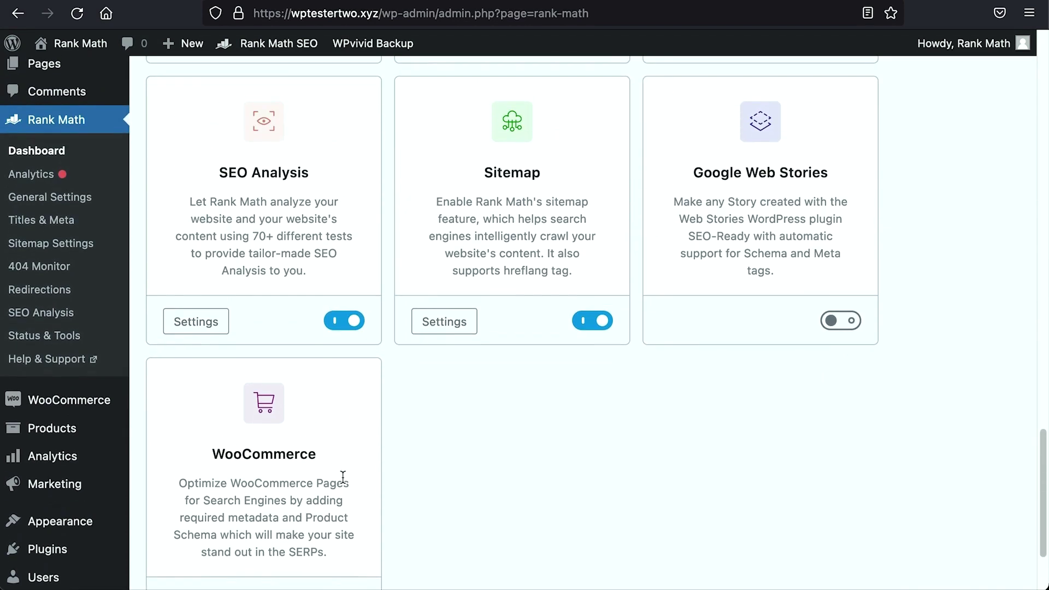
Step: Turn on Remove category base and Remove parent slugs in Rank Math's general WooCommerce settings
left_click(76, 201)
scroll(246, 328, "down", 4)
left_click(247, 327)
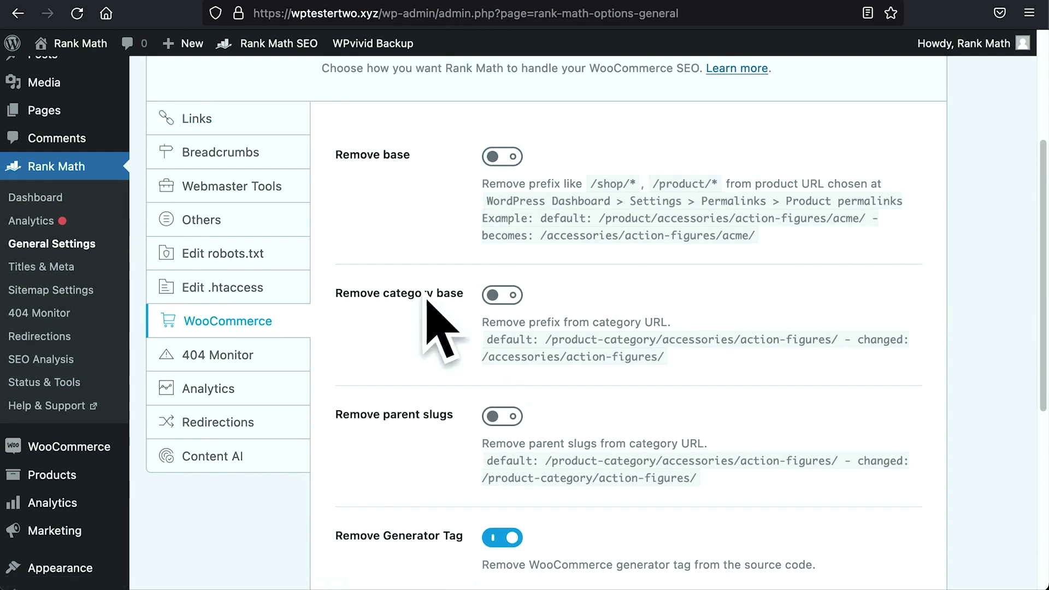
left_click(513, 296)
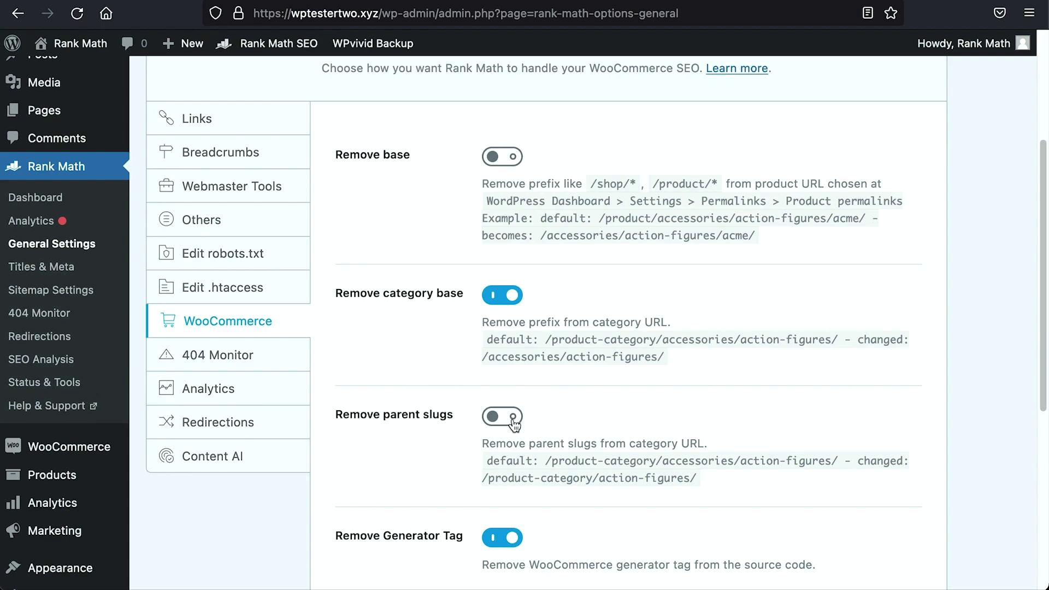
left_click(513, 418)
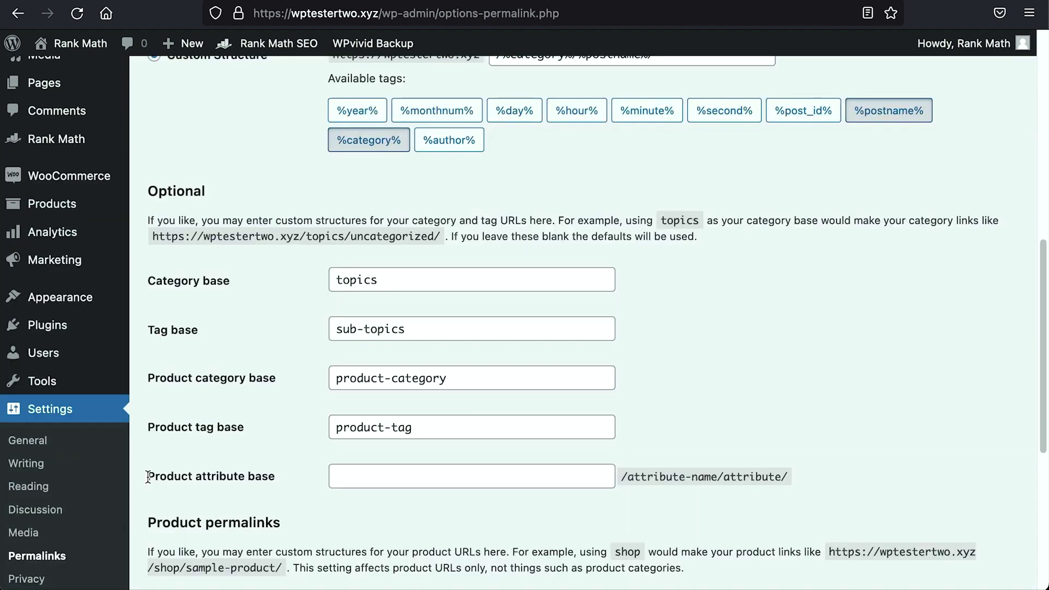
Step: Point out the product attribute base permalink setting and add a product attribute named Color with slug color and archives enabled
left_click_drag(147, 476, 268, 475)
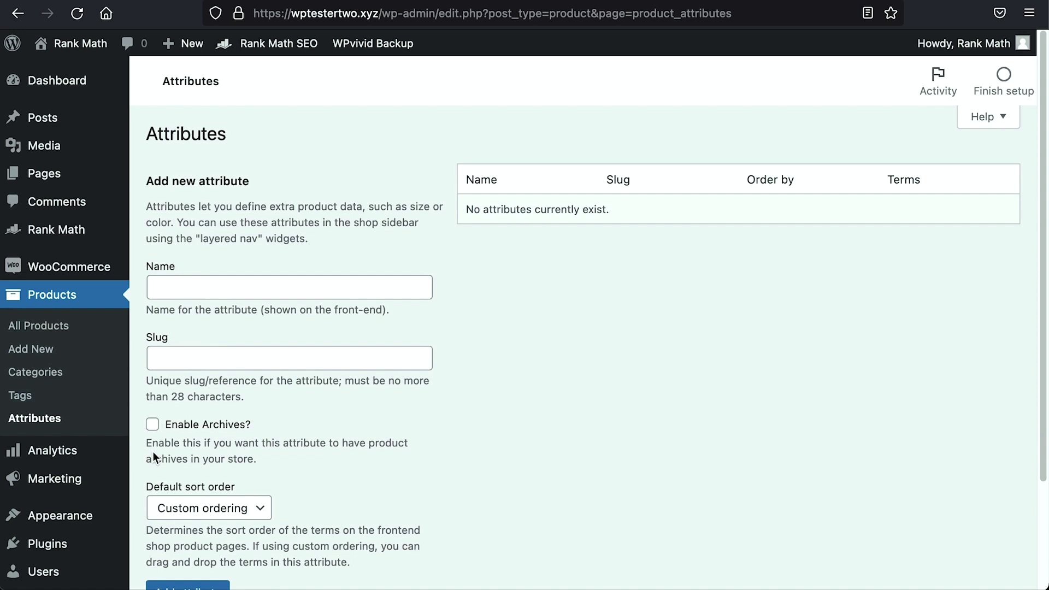
left_click(212, 283)
type("Color")
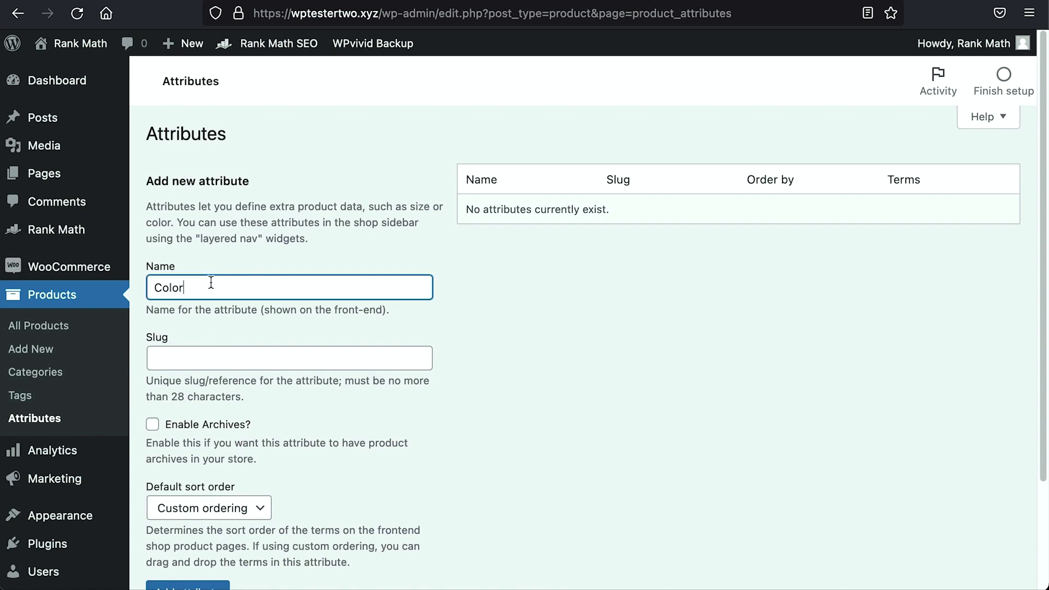
key("Tab")
type("color")
left_click(152, 425)
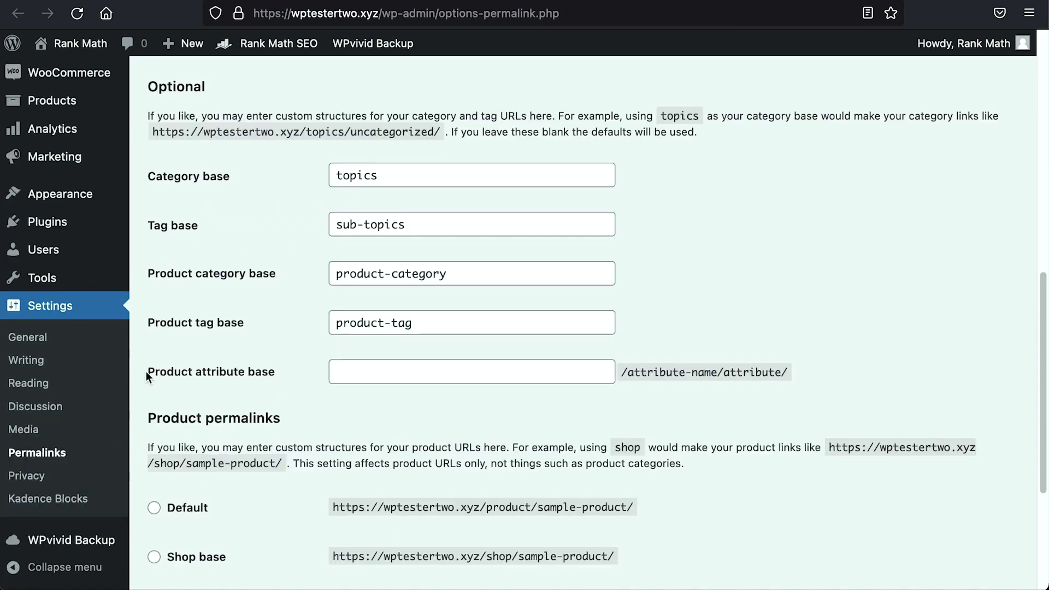
left_click_drag(148, 374, 275, 373)
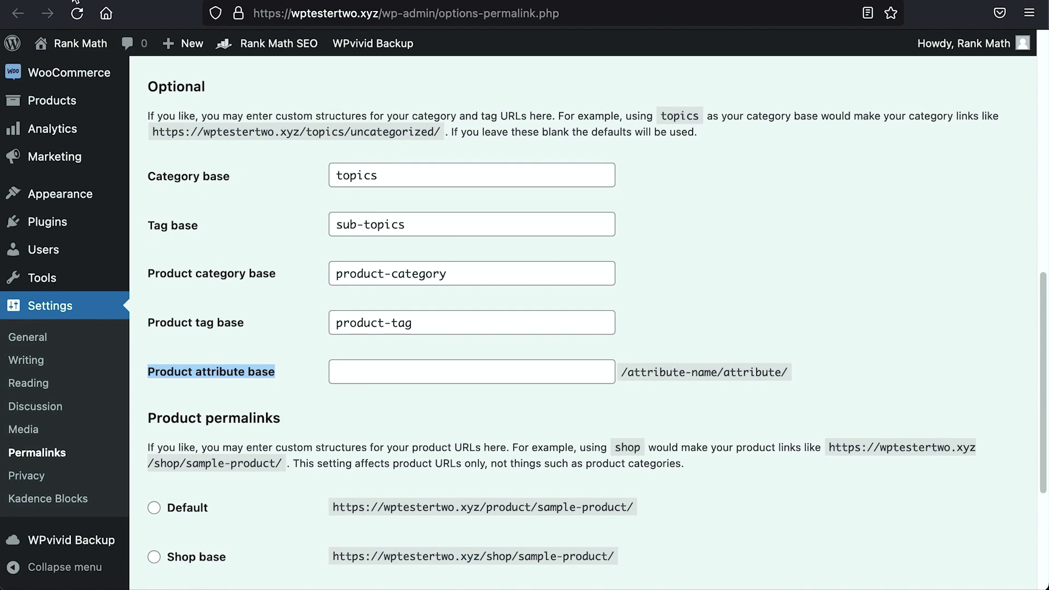
key("ctrl+shift+Tab")
left_click(206, 473)
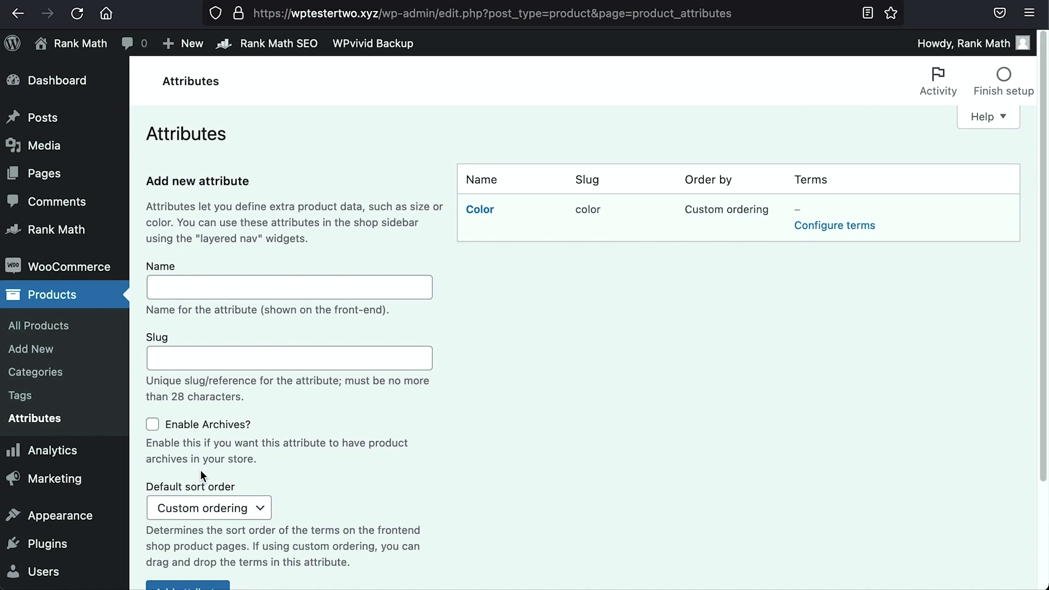
Step: Add the term Black with slug black to the Color attribute
left_click(845, 231)
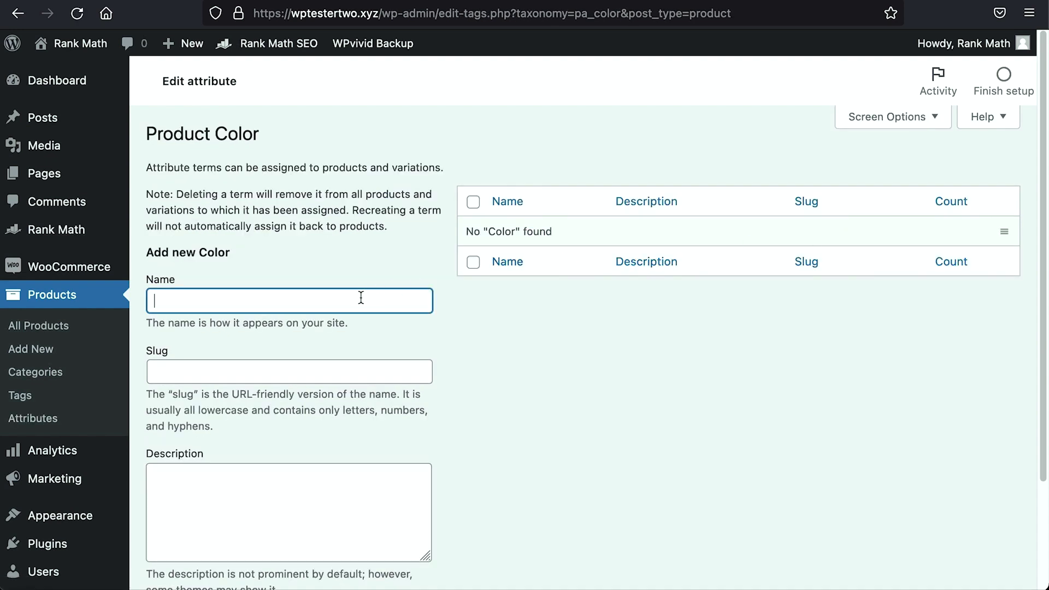
type("Black")
key("Tab")
type("black")
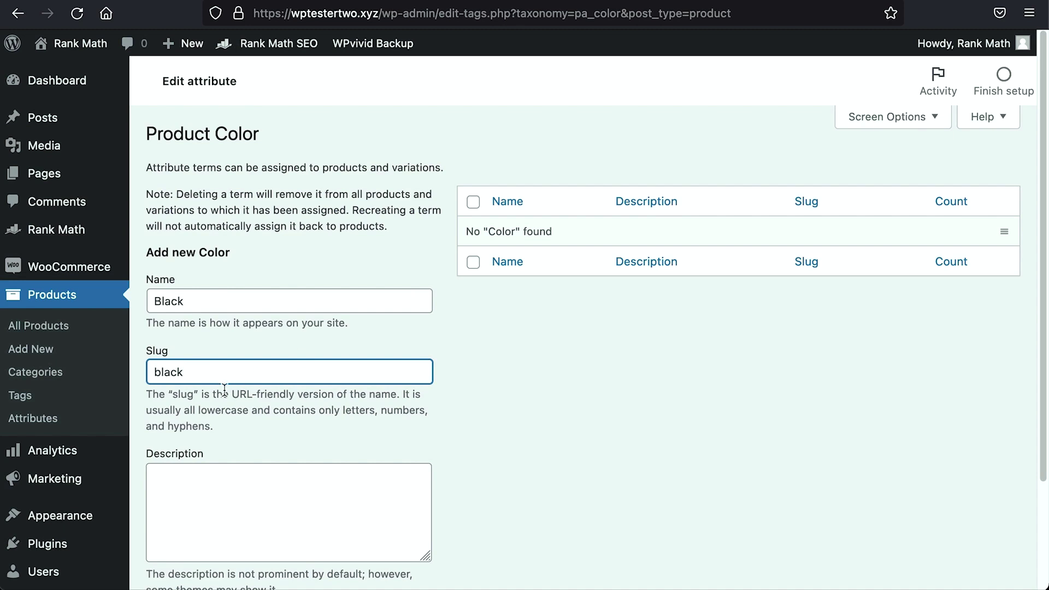
left_click_drag(218, 377, 136, 385)
scroll(142, 378, "down", 3)
left_click(181, 505)
Step: Add a second Color term named White with slug white
left_click(177, 233)
type("White")
key("Tab")
type("white")
left_click(201, 567)
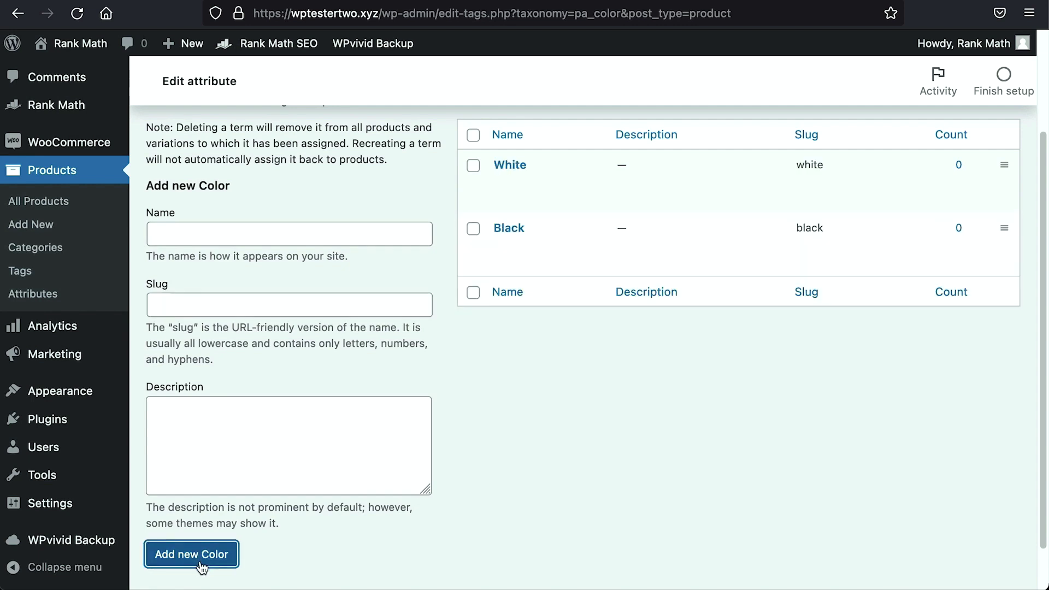
Step: Create a new product named Headphones and save it as a draft
left_click(45, 235)
type("Headphones")
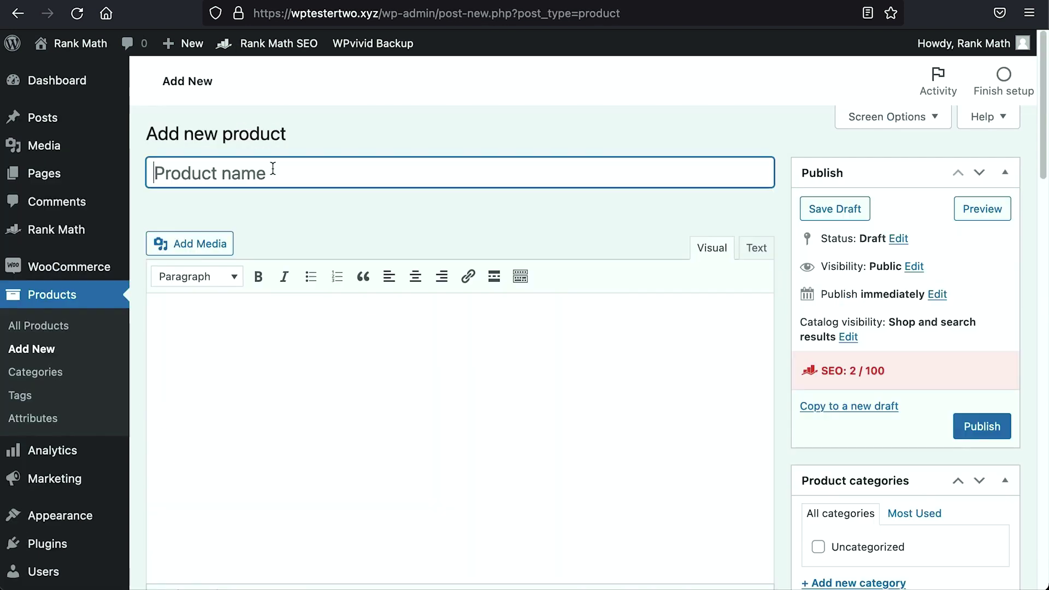
left_click(845, 212)
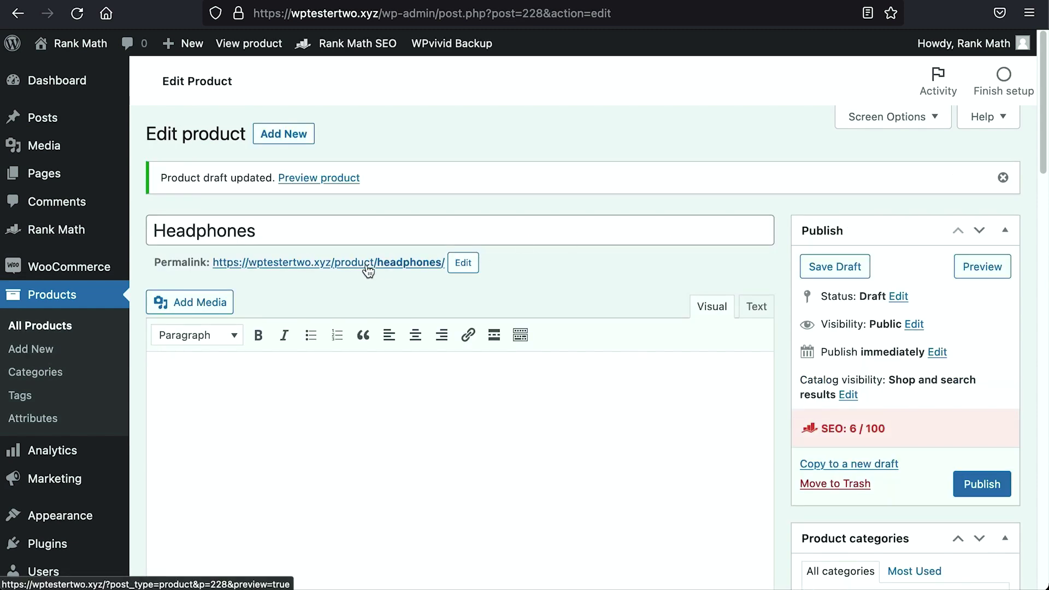
Step: Examine the editable headphones permalink below the product title and in Rank Math's snippet editor, including its length limit
left_click(464, 264)
left_click(567, 264)
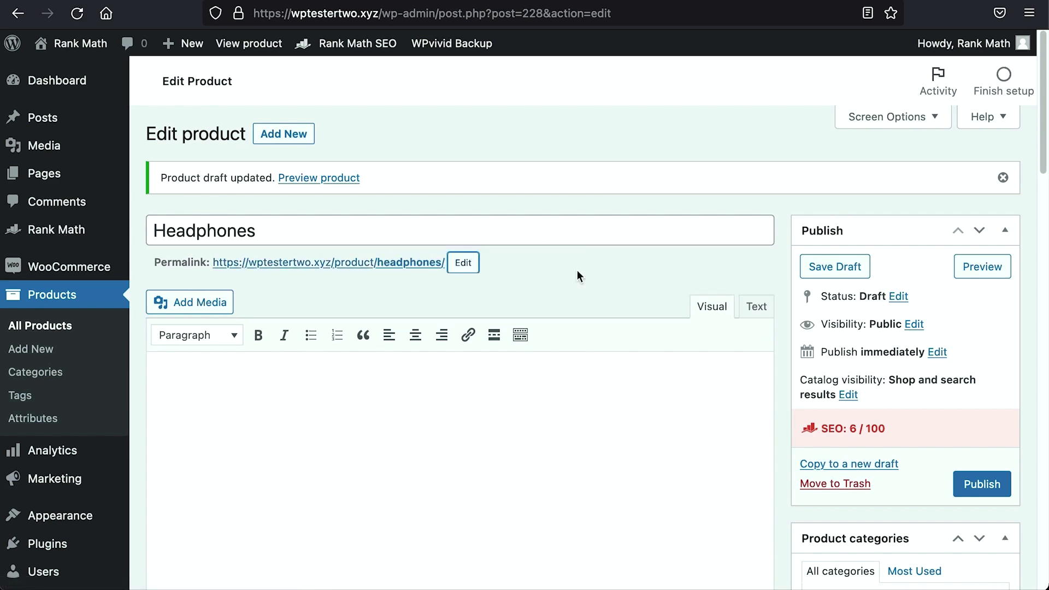
scroll(567, 277, "down", 15)
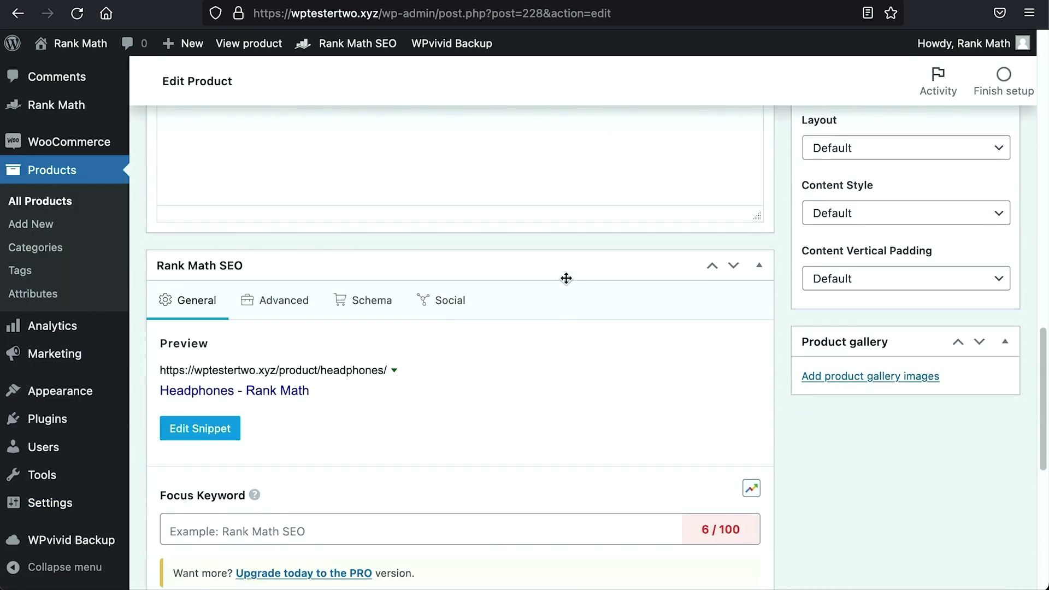
left_click(207, 383)
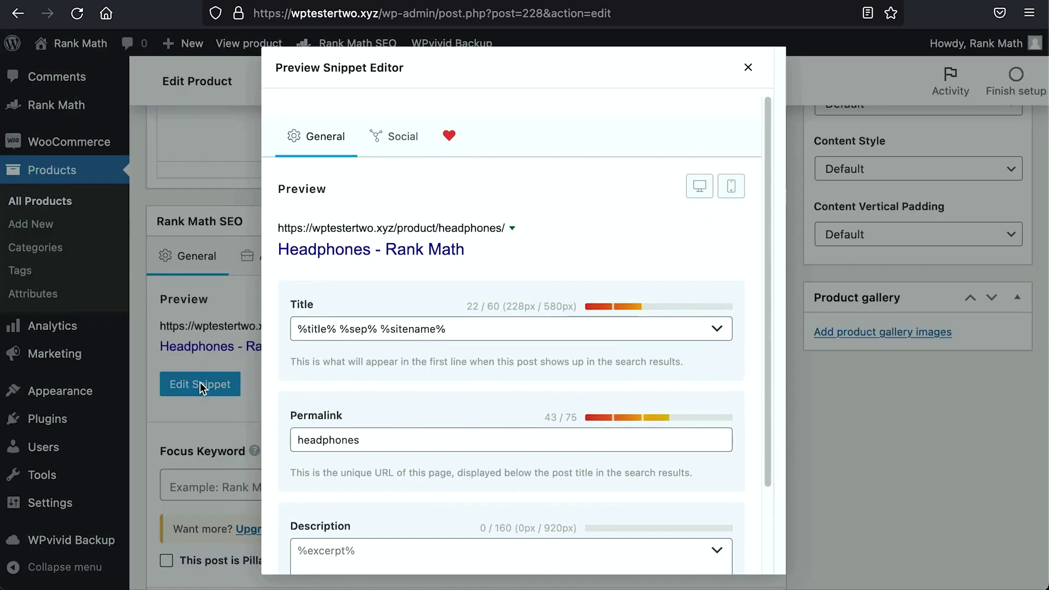
left_click_drag(381, 440, 285, 440)
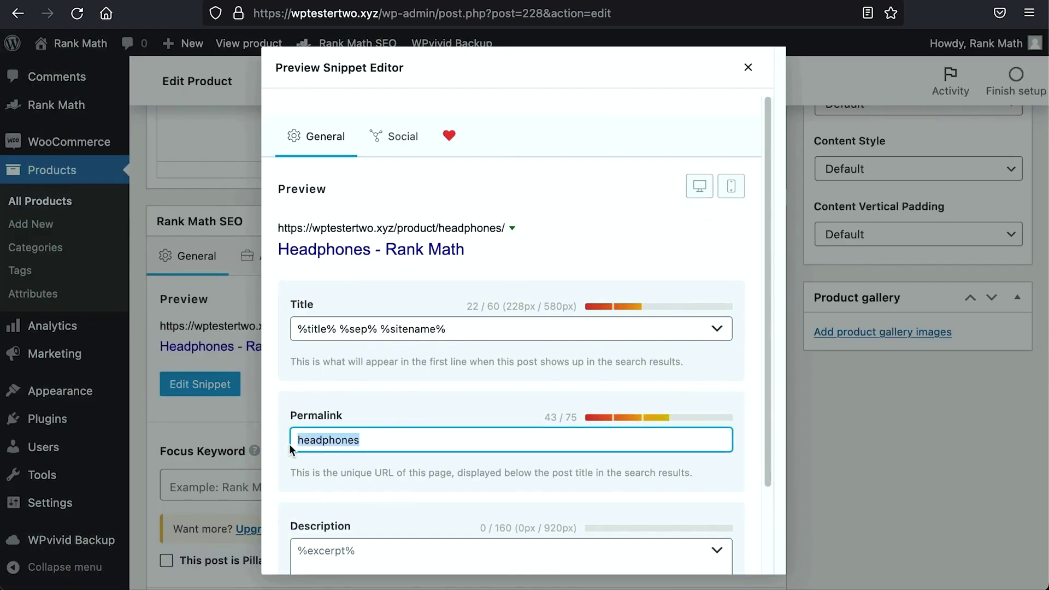
left_click(569, 416)
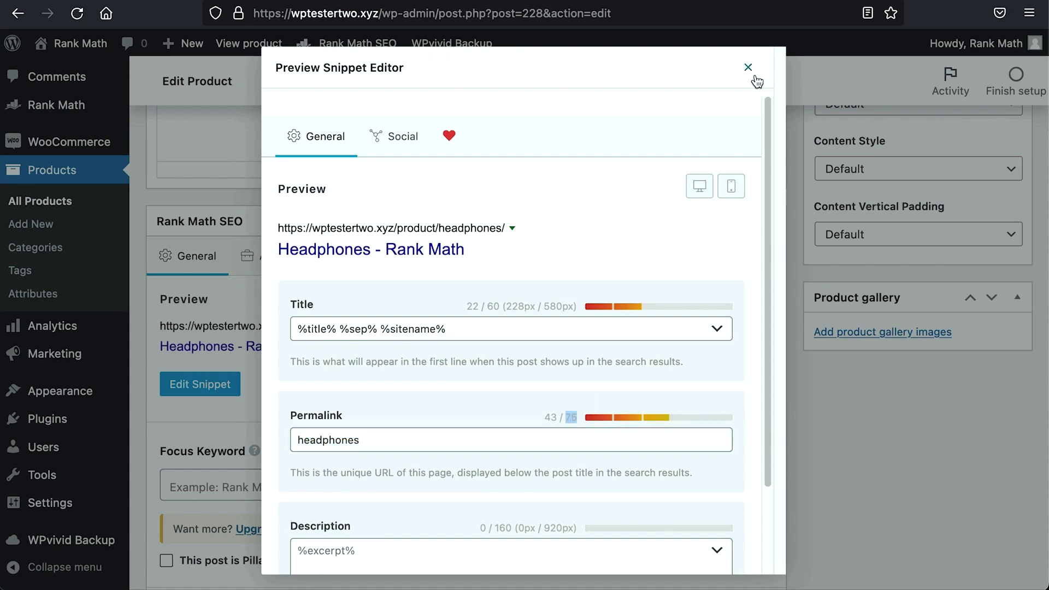
left_click(748, 67)
Step: Change the Headphones product type to Variable product
scroll(648, 241, "up", 5)
left_click(406, 349)
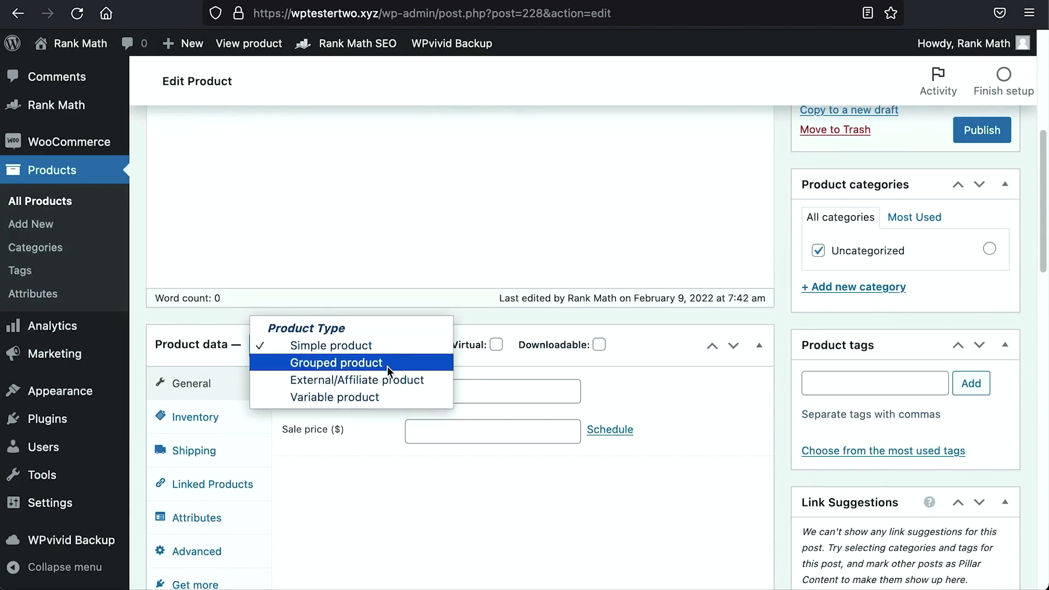
left_click(377, 401)
scroll(375, 397, "down", 2)
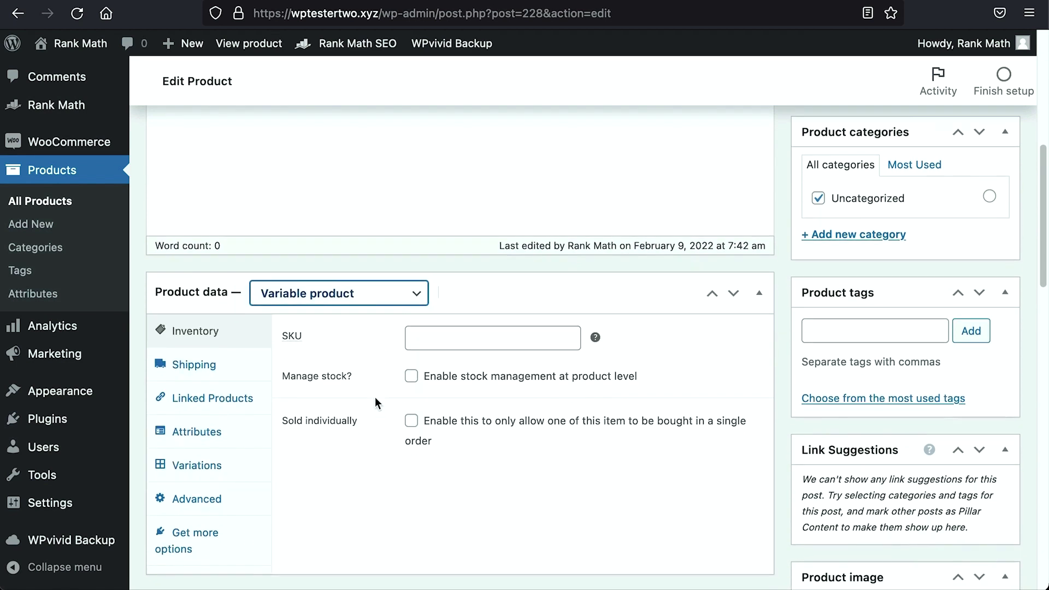
Step: Add the Color attribute to the product with values Black and White, mark it as used for variations, and save the attributes
left_click(198, 396)
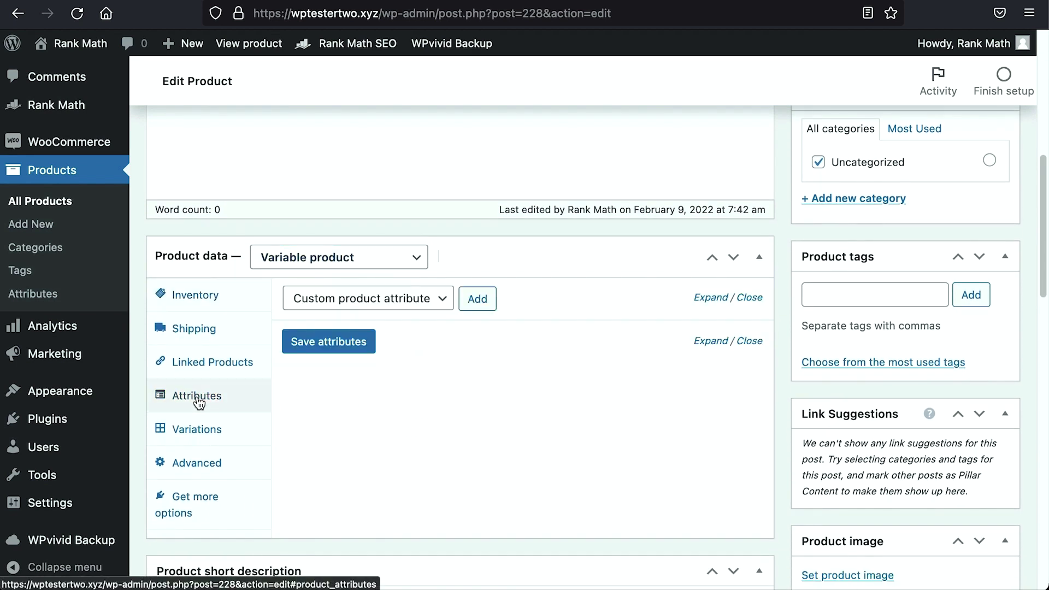
left_click(447, 306)
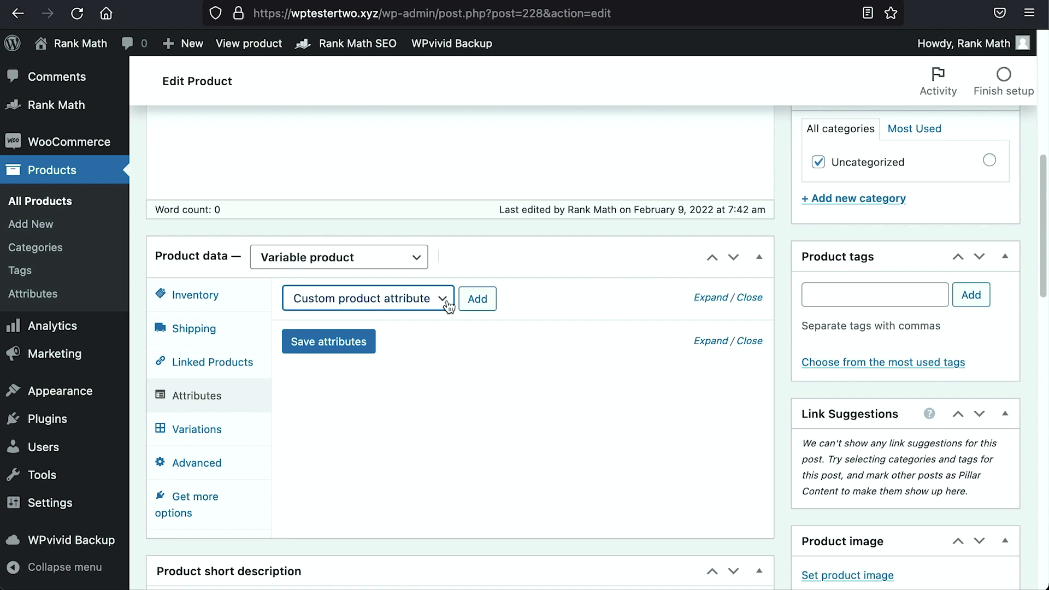
left_click(384, 315)
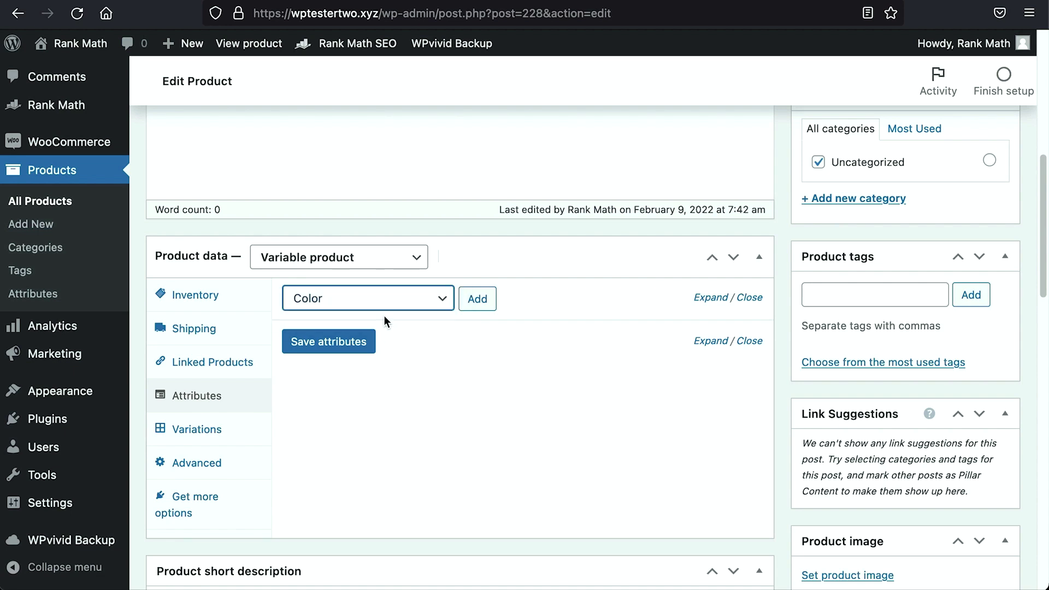
left_click(477, 301)
left_click(490, 402)
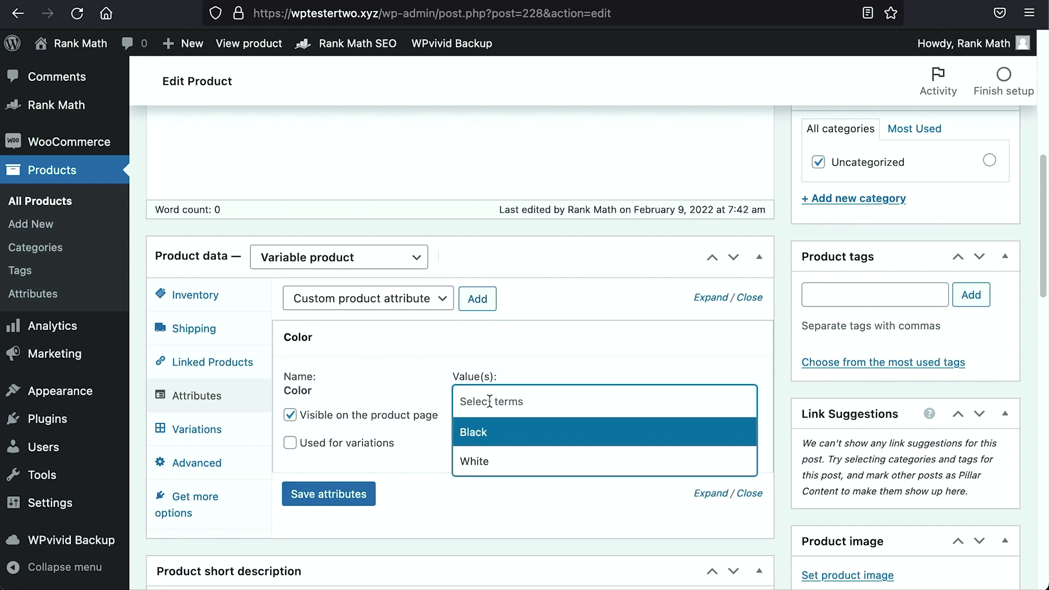
left_click(487, 431)
left_click(530, 404)
left_click(520, 461)
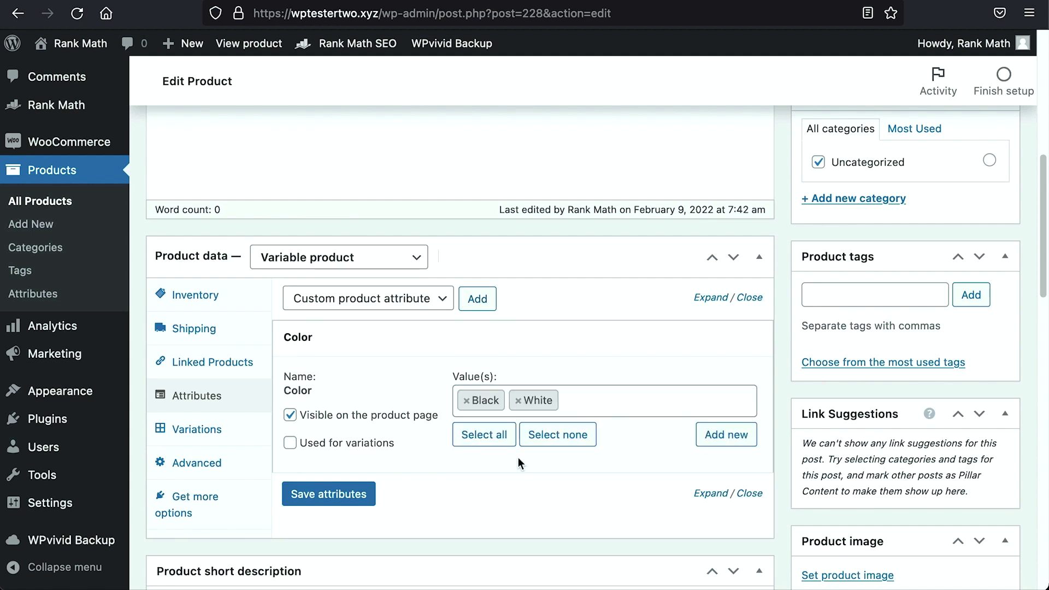
left_click(292, 443)
left_click(313, 493)
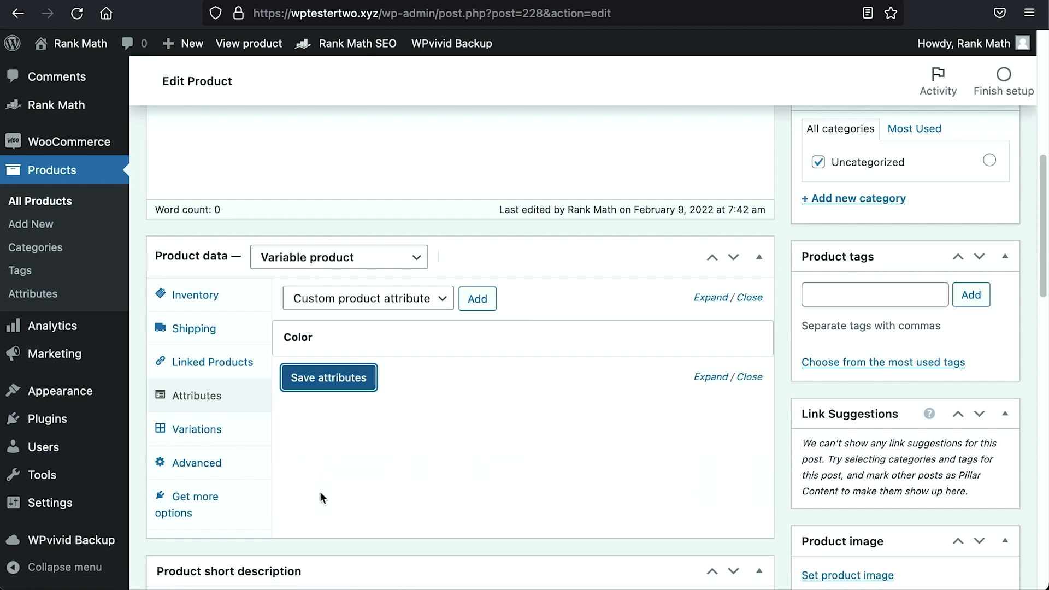
Step: Add a product variation for Color Black with a regular price of 99 and save the variation changes
left_click(197, 429)
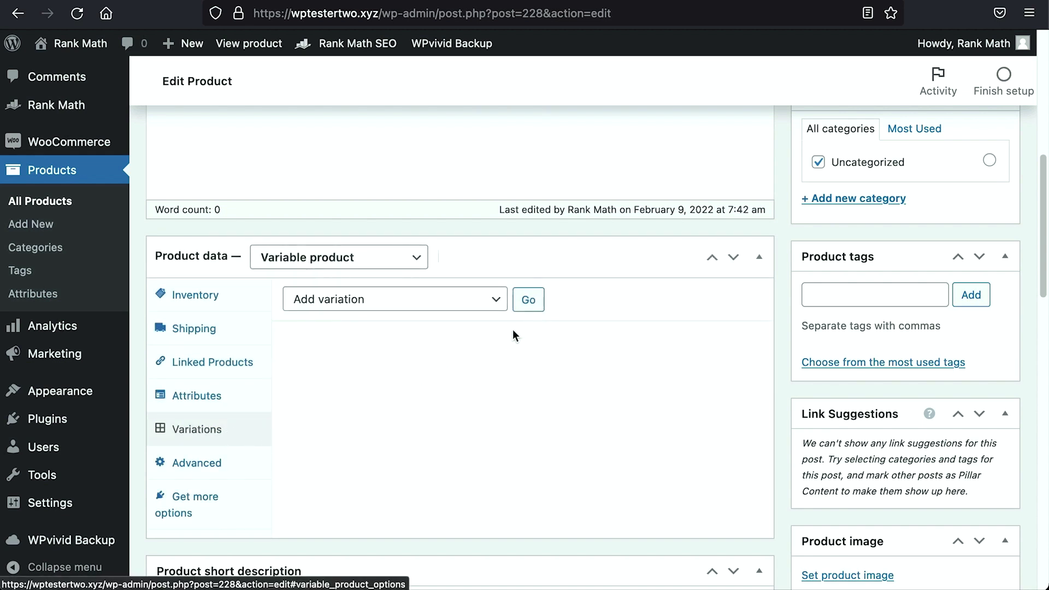
left_click(528, 300)
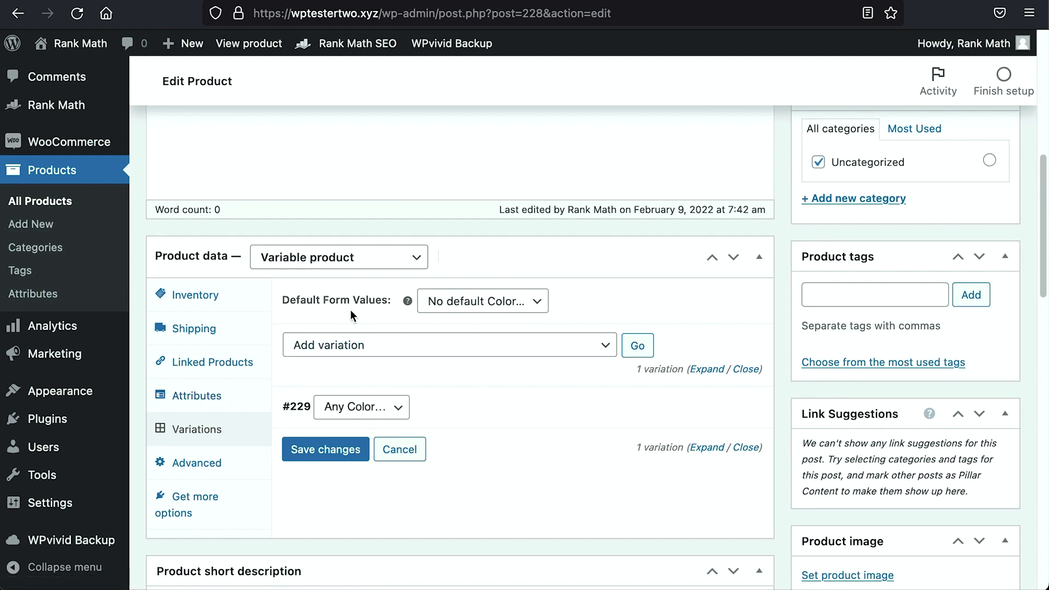
left_click(402, 411)
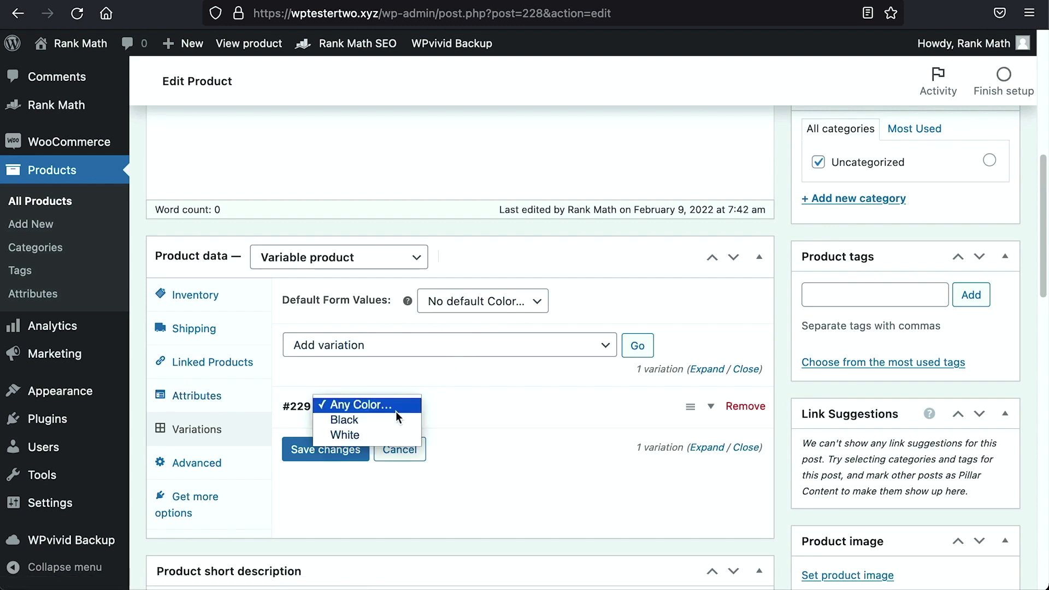
left_click(391, 421)
left_click(710, 410)
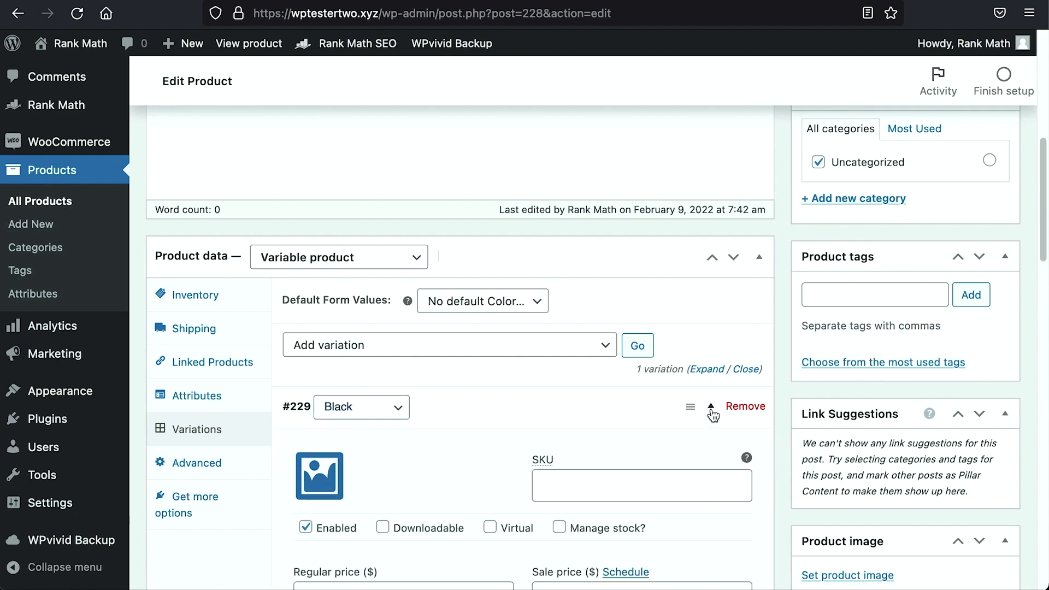
scroll(710, 407, "down", 5)
left_click(400, 348)
type("99")
scroll(398, 355, "down", 4)
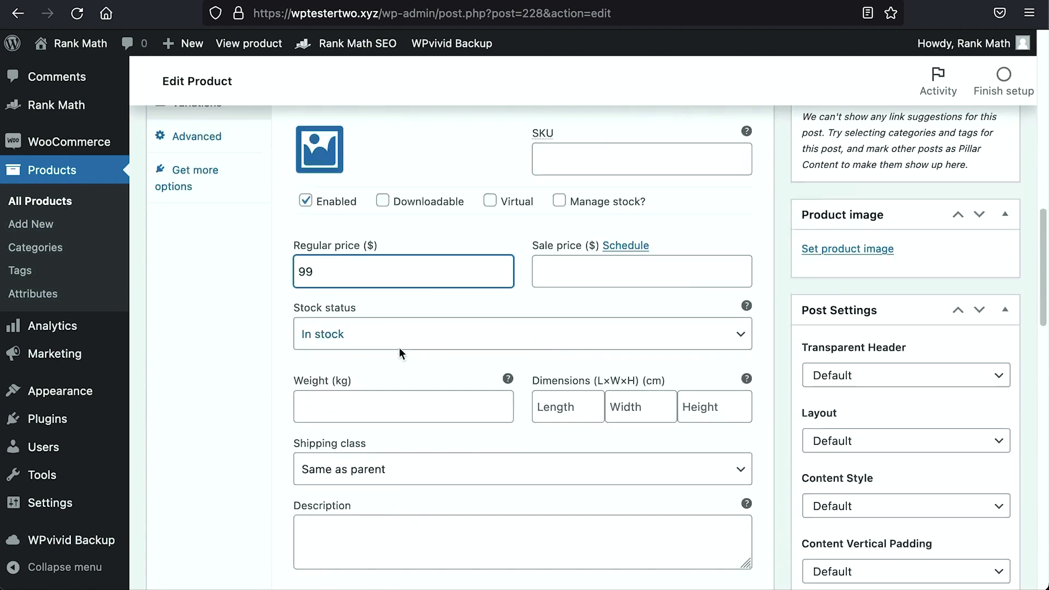
left_click(345, 467)
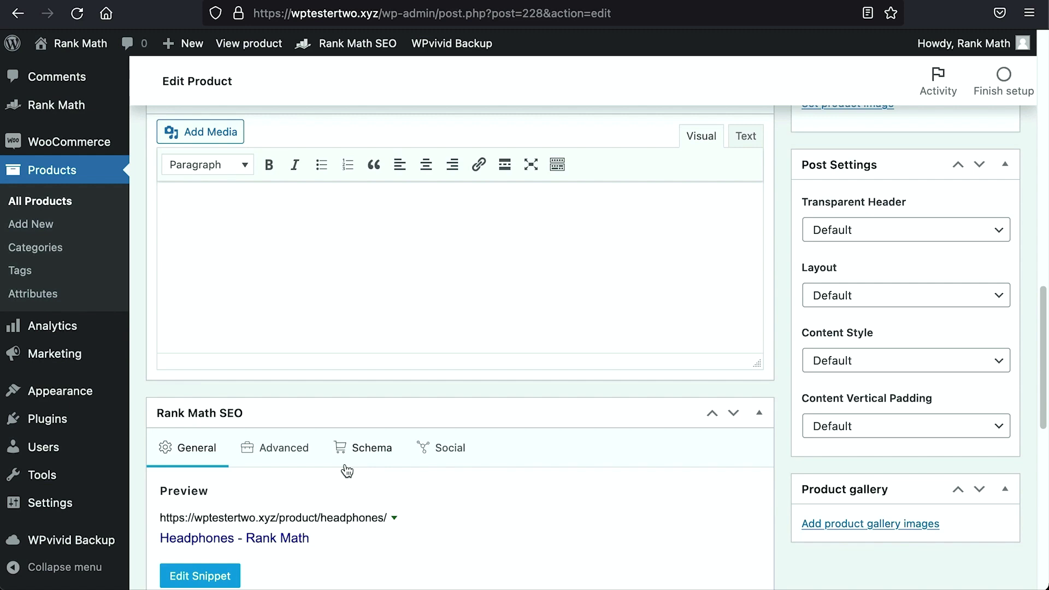
Step: Add a second variation for Color White with a regular price of 99 and save the variation changes
scroll(347, 471, "up", 7)
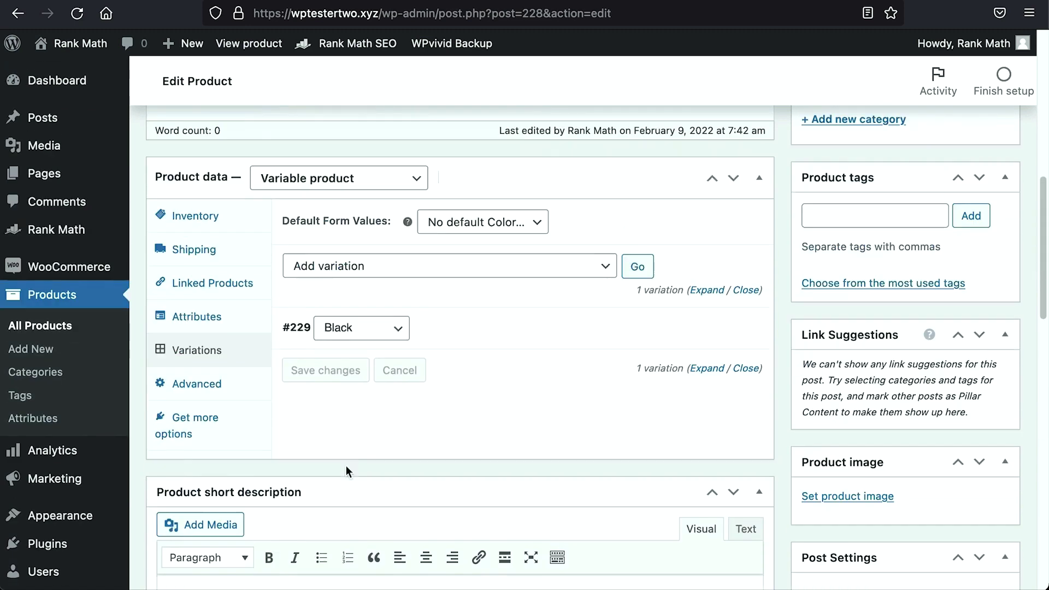
left_click(638, 271)
left_click(362, 334)
left_click(350, 359)
left_click(710, 335)
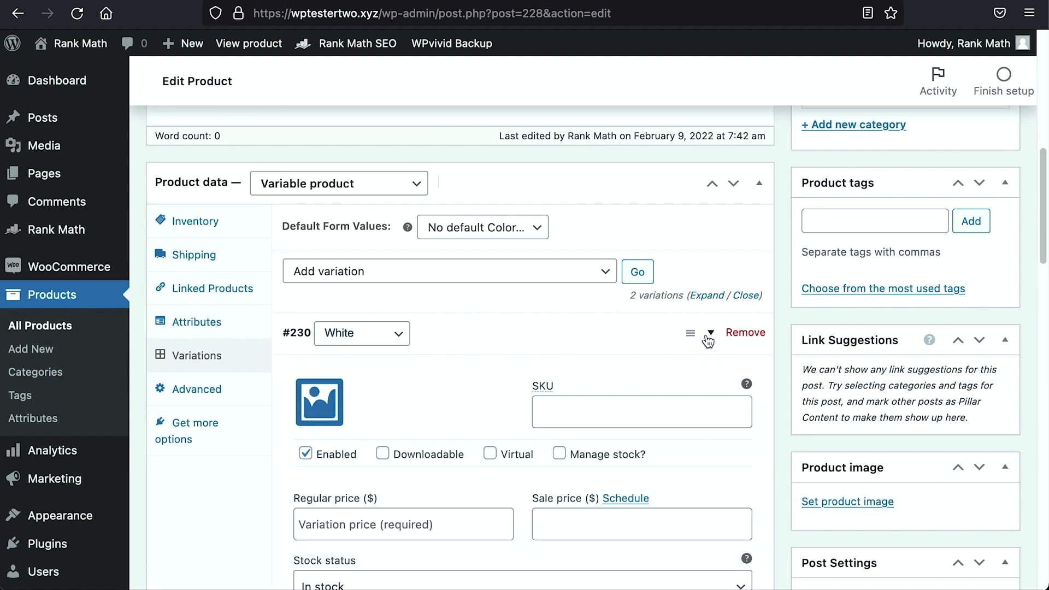
scroll(469, 234, "down", 6)
left_click(459, 197)
type("99")
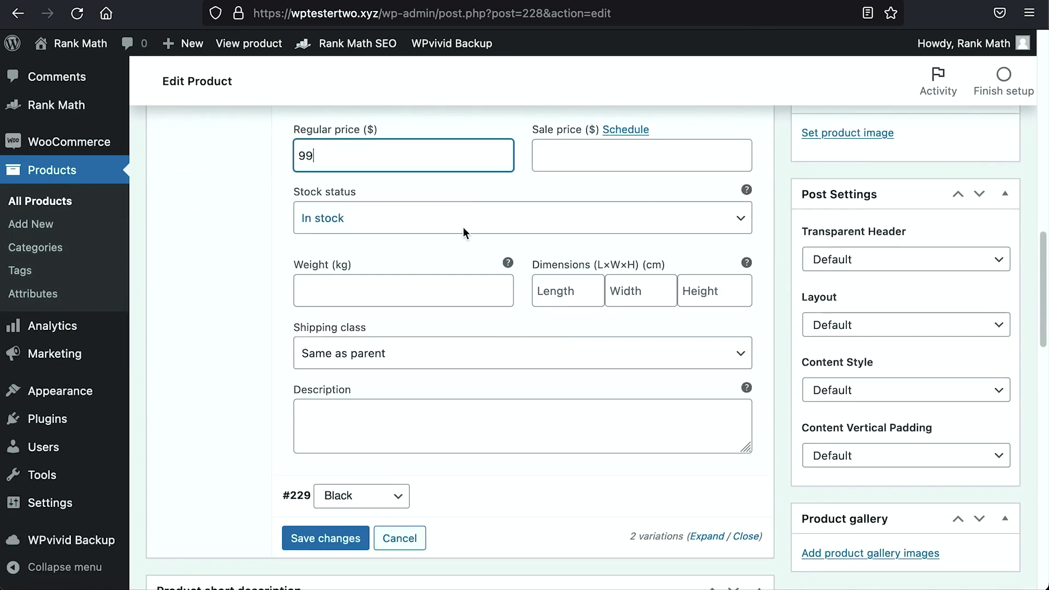
scroll(465, 234, "down", 1)
left_click(351, 507)
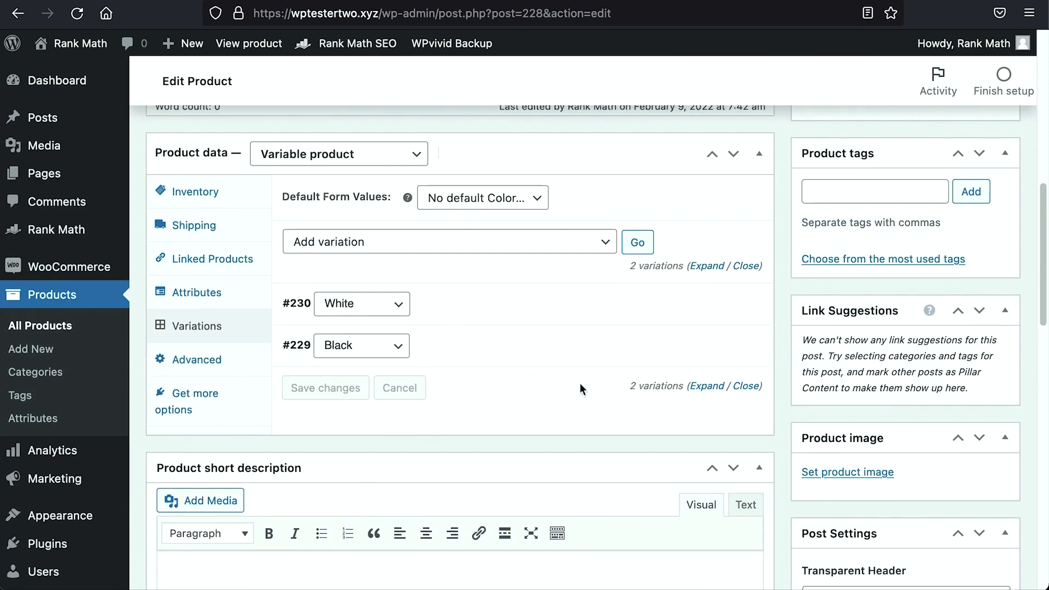
Step: Set the black headphones photo as the product image and add the white headphones photo to the product gallery
left_click(831, 473)
left_click(212, 245)
left_click(913, 543)
scroll(907, 520, "down", 6)
left_click(892, 436)
left_click(100, 265)
left_click(965, 543)
Step: Publish the Headphones product and examine the URL of its live product page
scroll(947, 532, "up", 5)
scroll(951, 465, "up", 5)
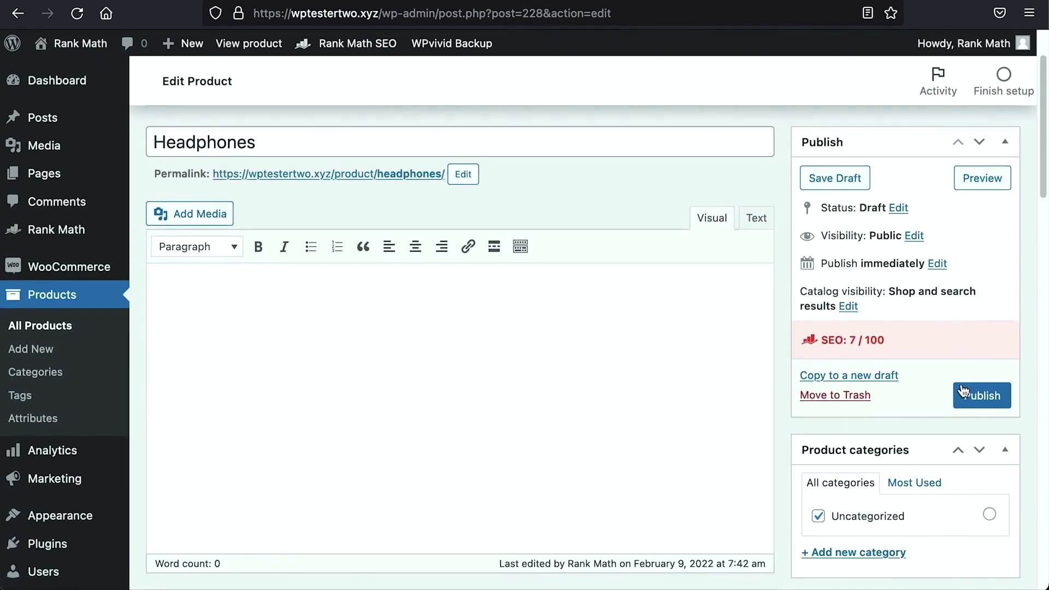
left_click(980, 395)
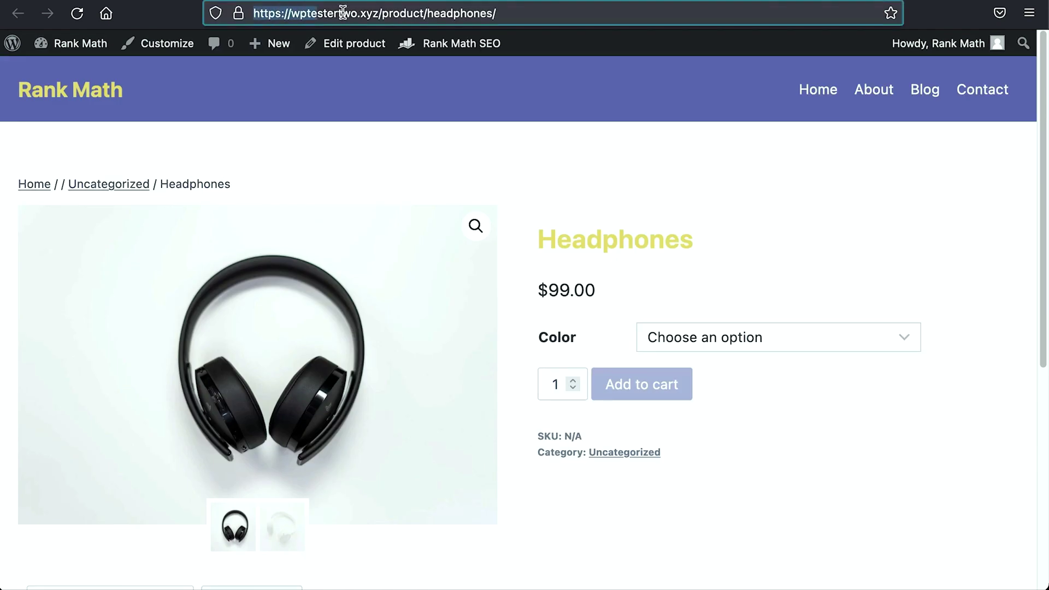
left_click(527, 8)
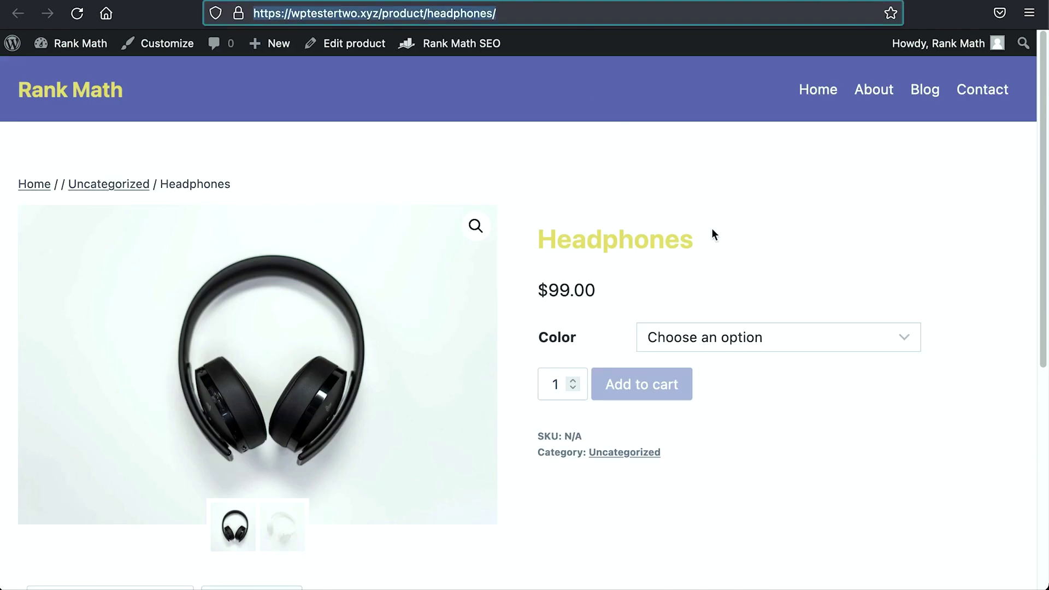
Step: Try the Color options on the live product page, choose Black and add that variation to the cart
left_click(789, 337)
left_click(779, 360)
left_click(764, 346)
left_click(759, 361)
left_click(755, 341)
left_click(754, 320)
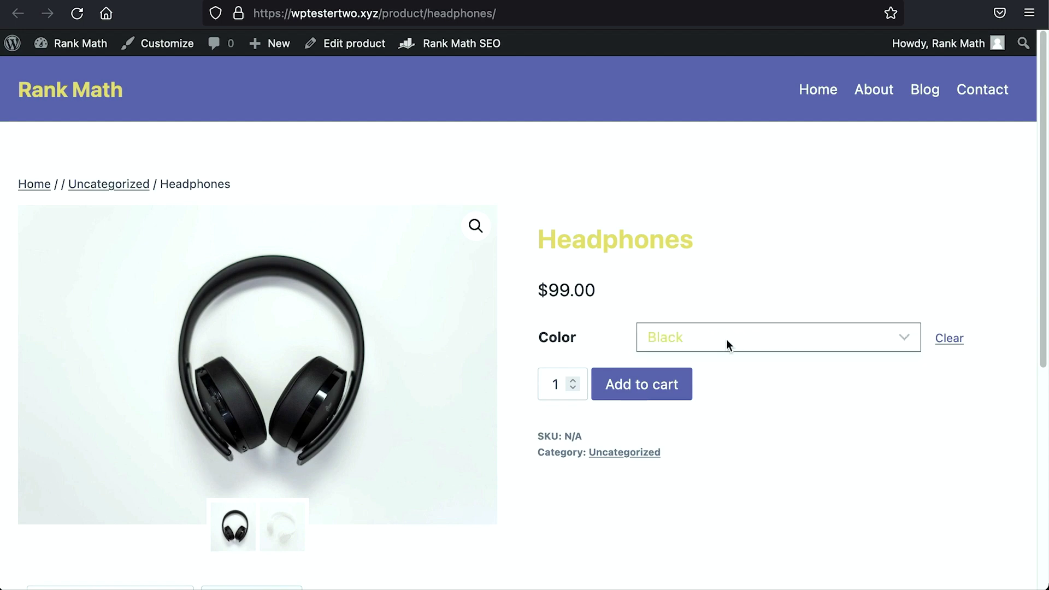
left_click(674, 387)
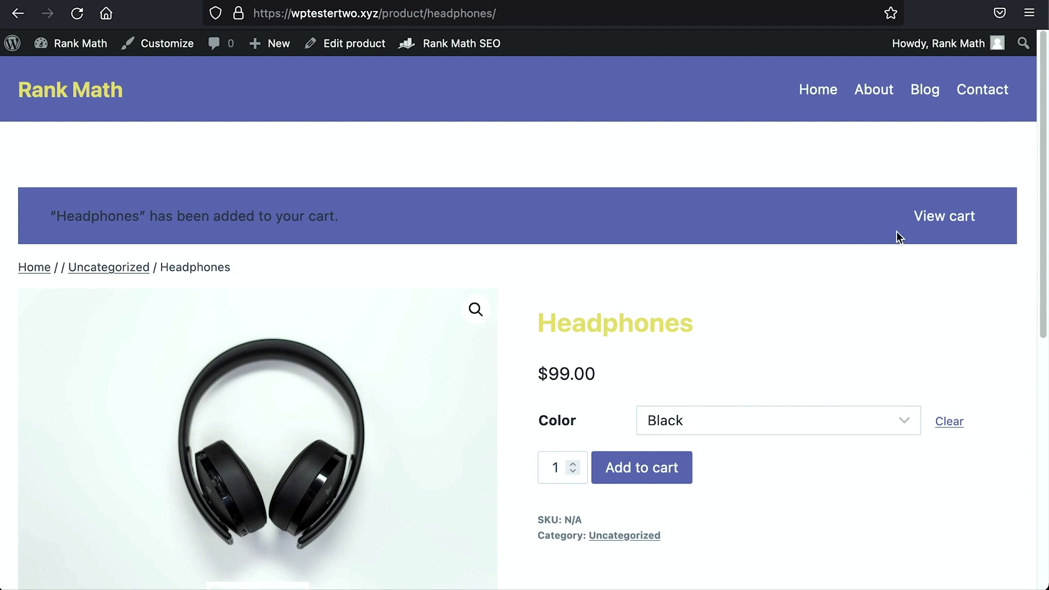
Step: View the cart, open the Black headphones link in a new browser tab and inspect the variation's URL parameter
left_click(925, 220)
right_click(253, 486)
left_click(287, 490)
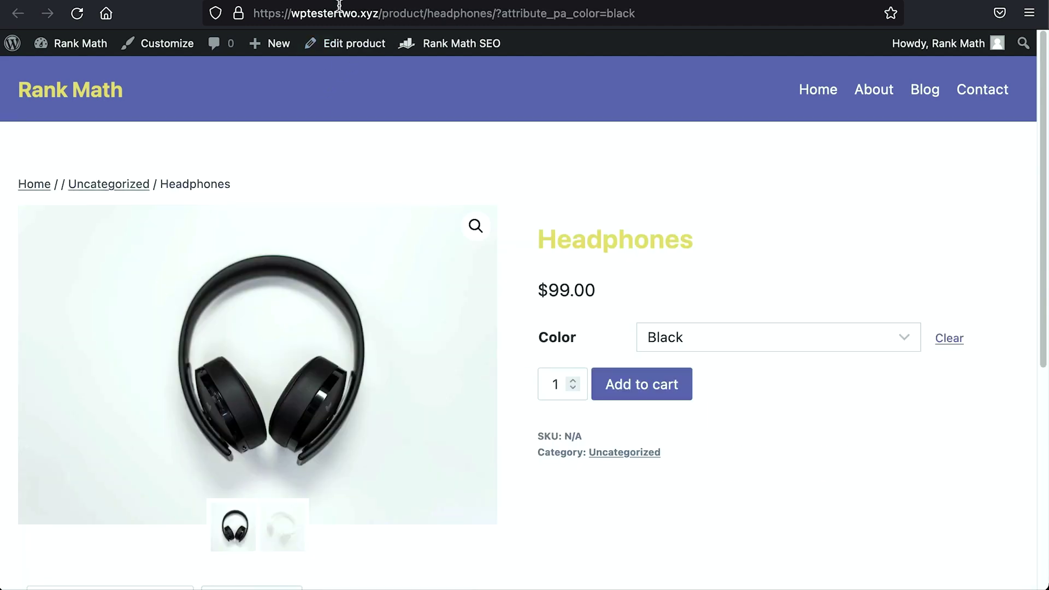
left_click_drag(254, 14, 637, 12)
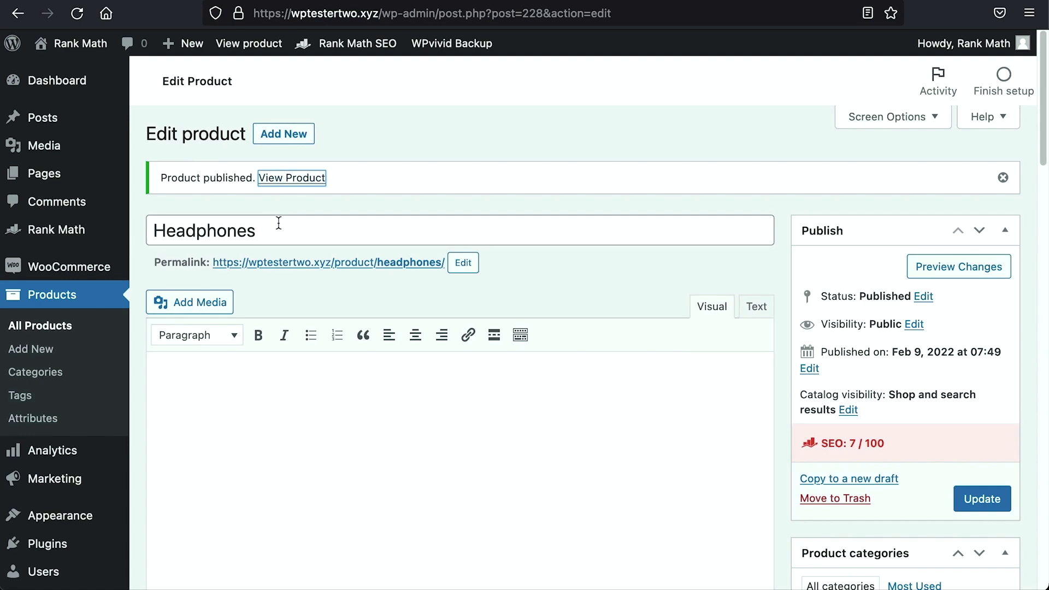
Step: Examine the Canonical URL setting in the Headphones product's advanced Rank Math SEO options
scroll(279, 221, "down", 4)
scroll(277, 221, "down", 10)
left_click(285, 192)
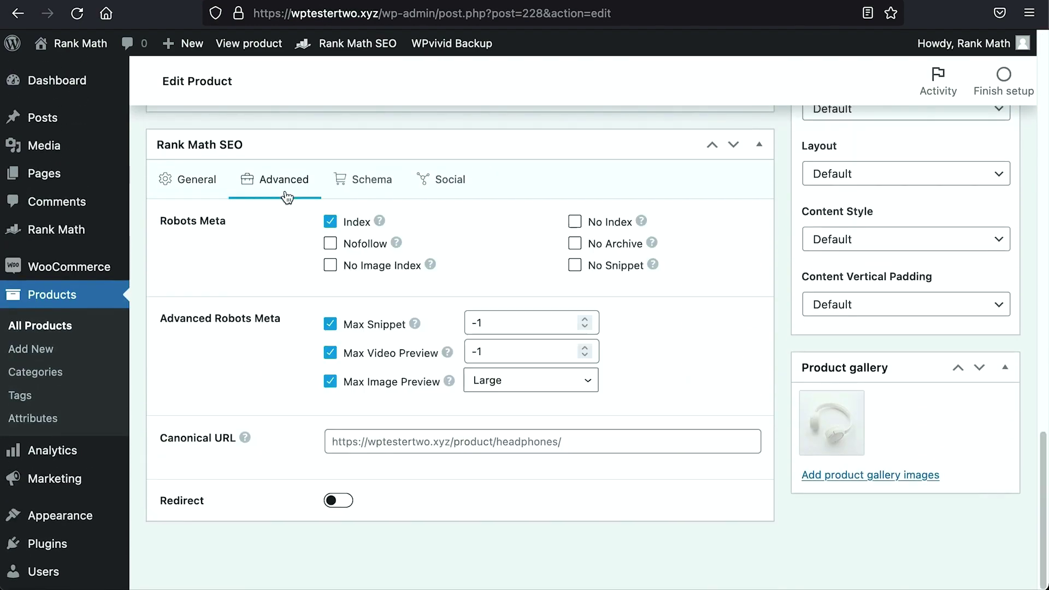
left_click_drag(157, 438, 234, 441)
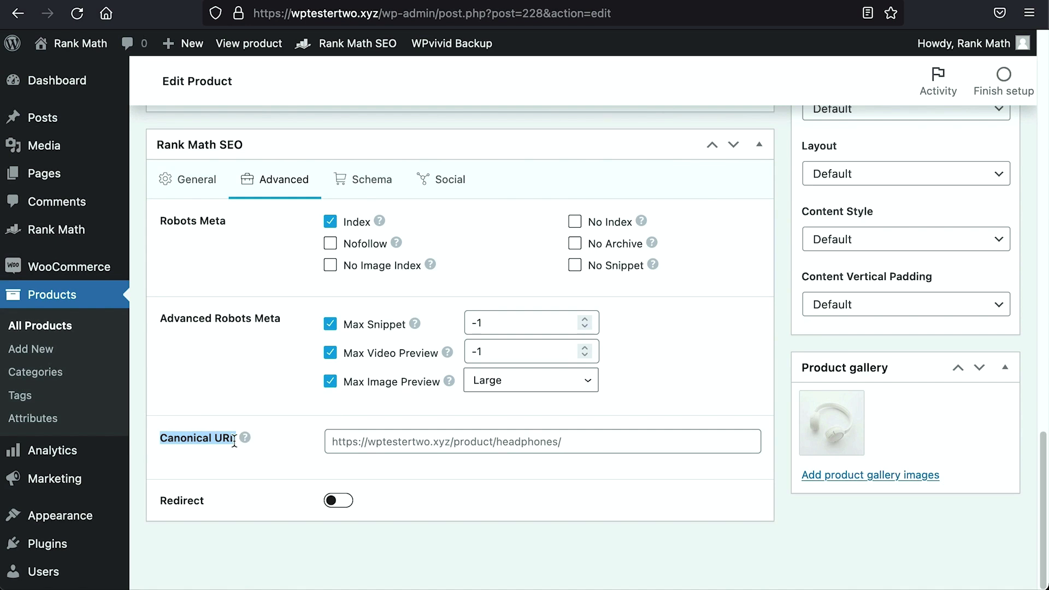
Step: Try entering sample text as the product's canonical URL and clear it again
left_click(580, 438)
type("jmgcngfc")
left_click_drag(536, 436, 319, 442)
key("BackSpace")
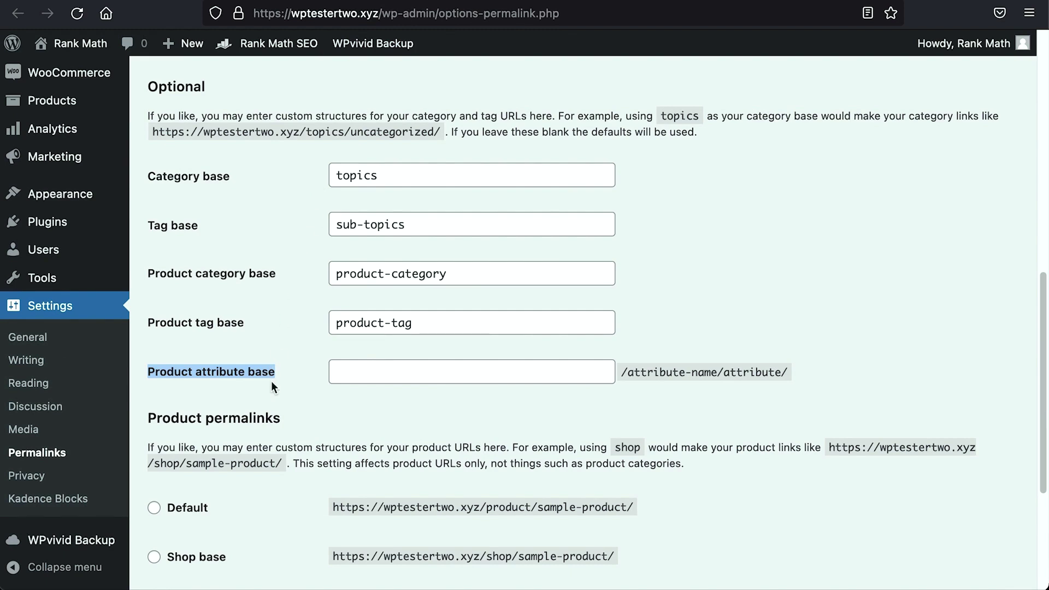
left_click(384, 373)
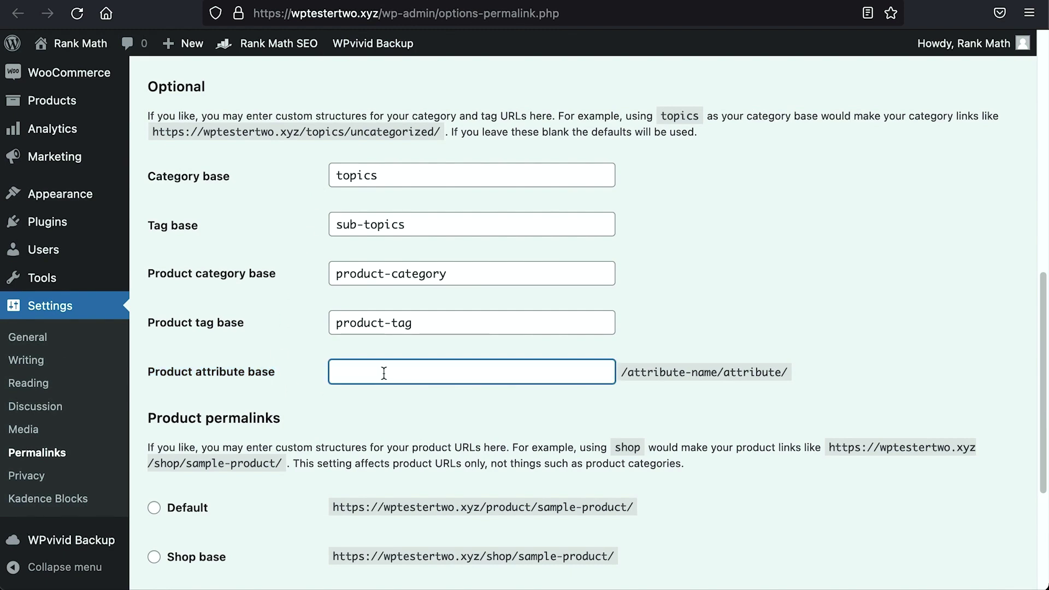
left_click(486, 234)
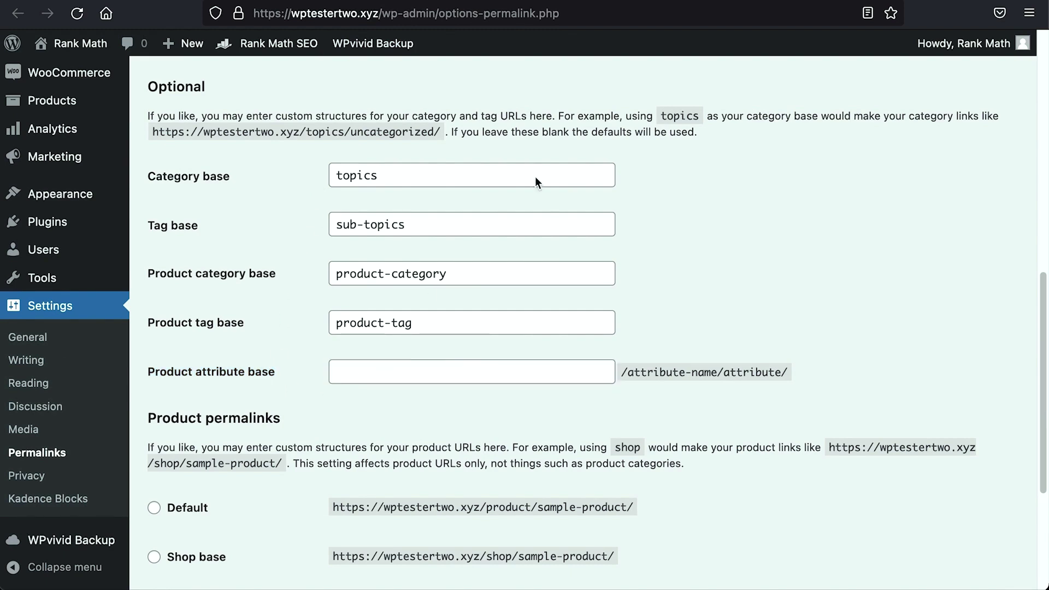
key("ctrl+t")
type("https://wptestertwo.xyz/")
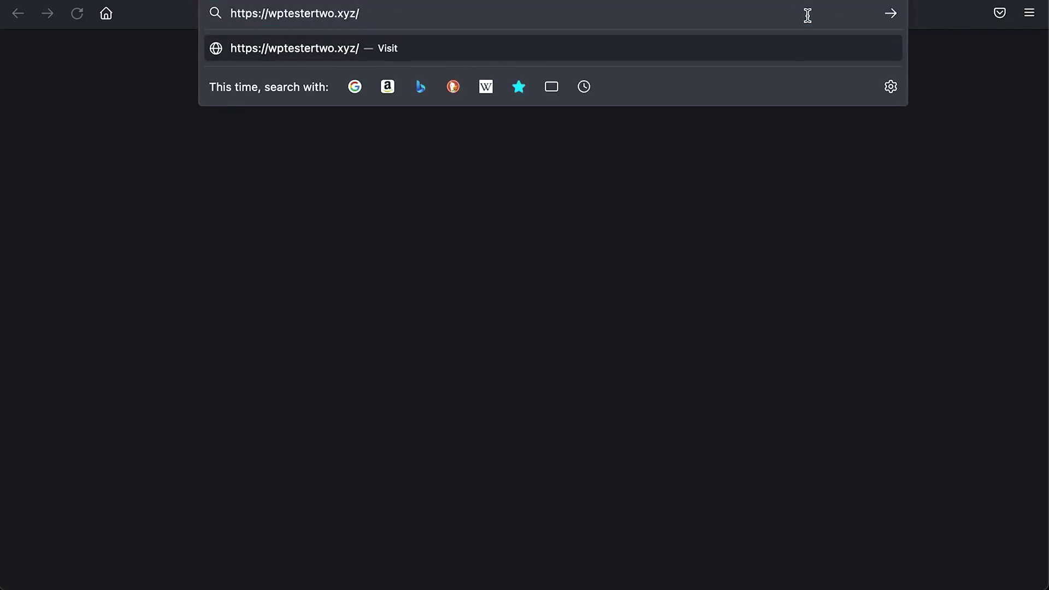
type("color")
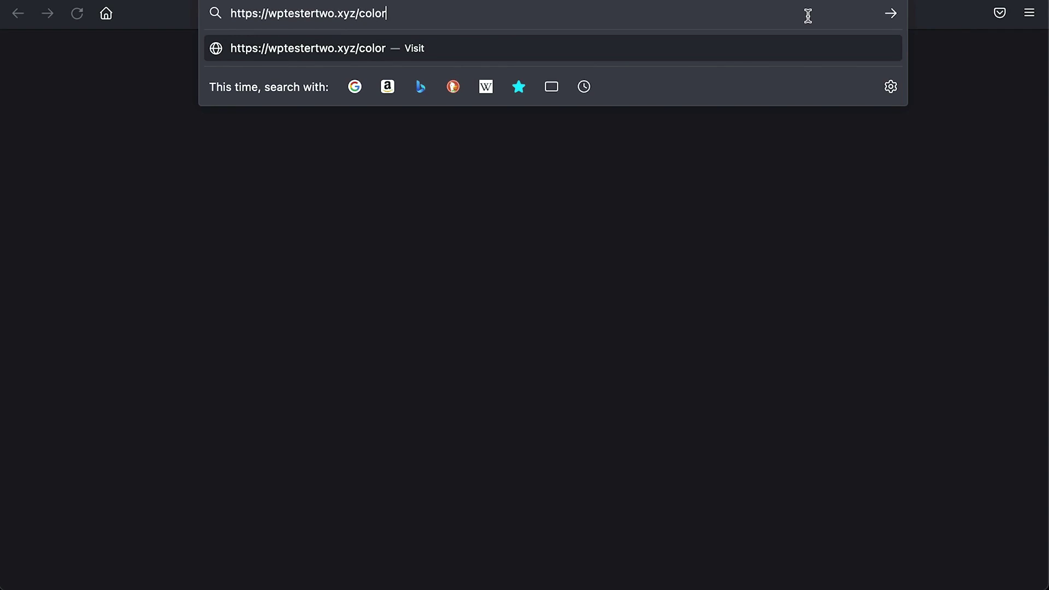
type("/white")
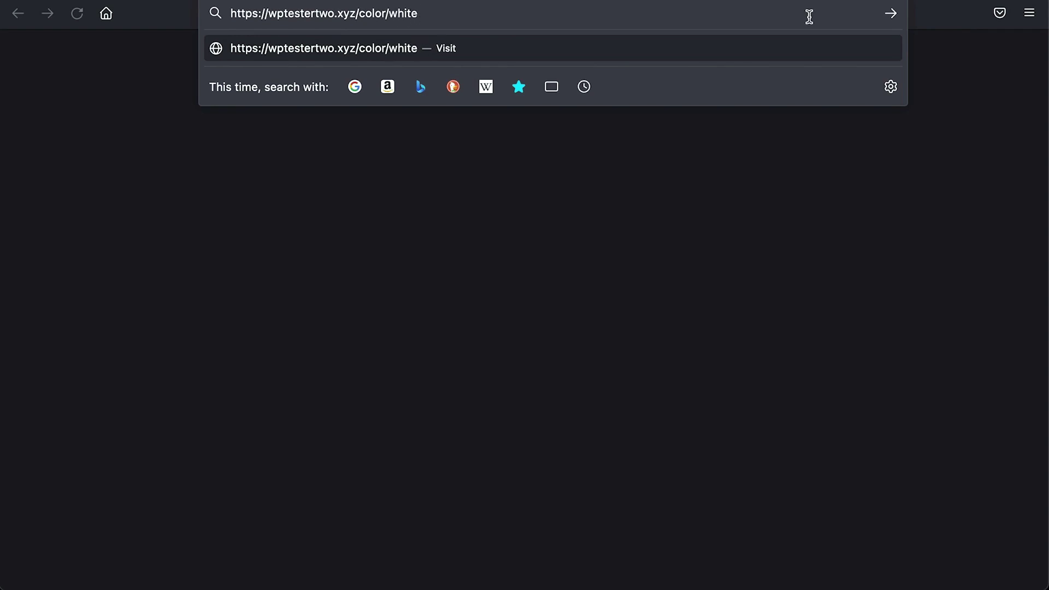
key("Return")
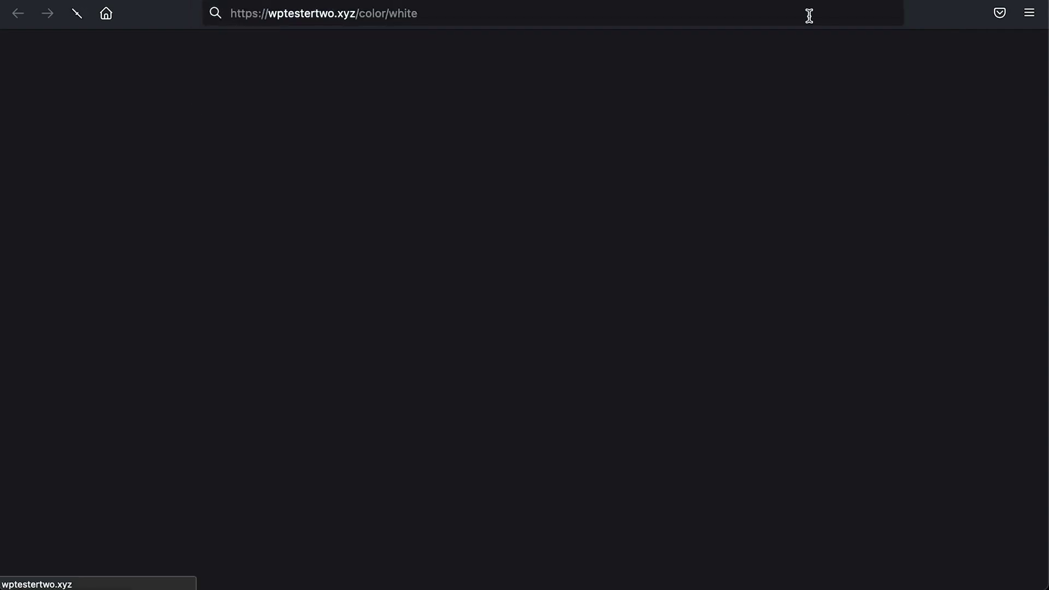
scroll(776, 124, "down", 4)
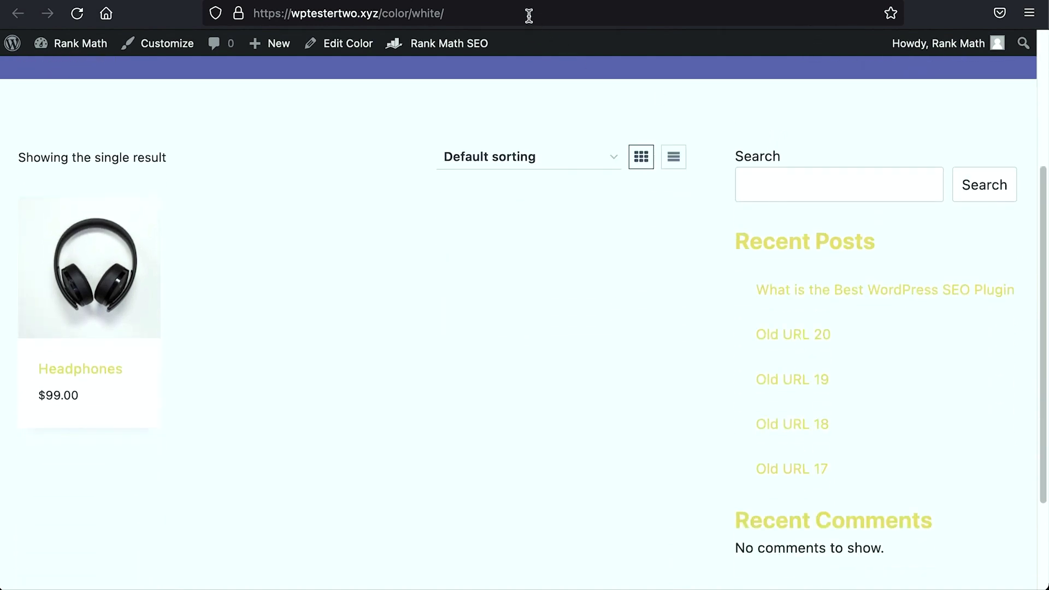
left_click(464, 13)
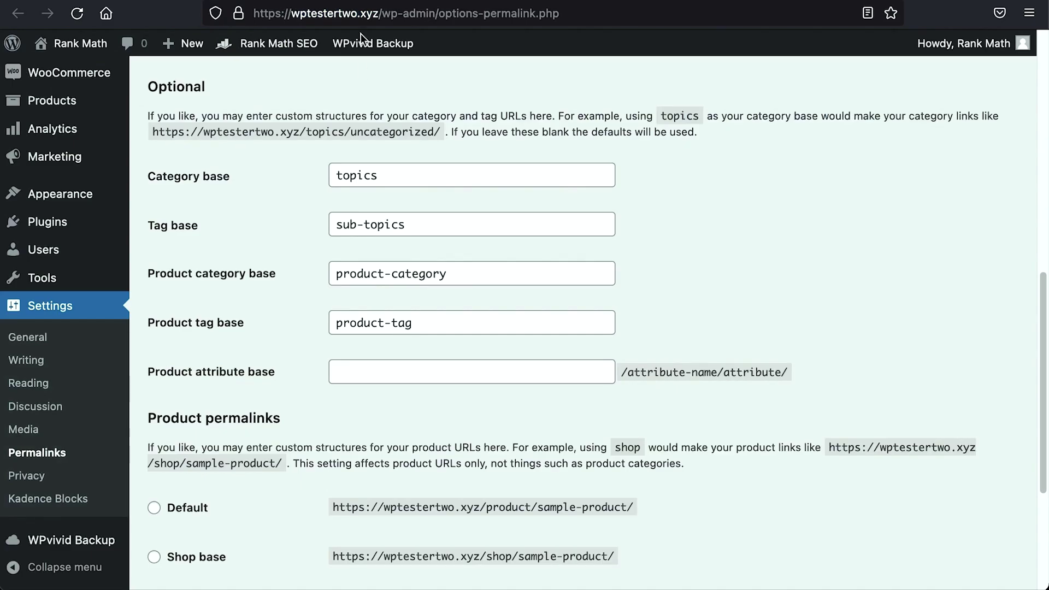
Step: Set the product attribute base to shop in the permalink settings and save the changes
left_click(389, 377)
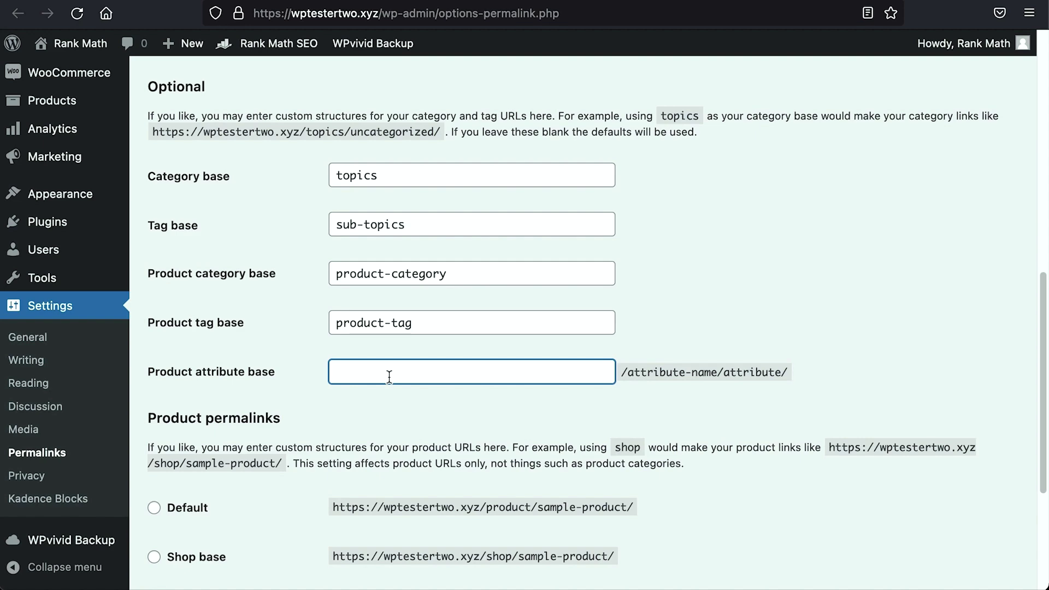
type("shop")
scroll(366, 410, "down", 4)
left_click(211, 523)
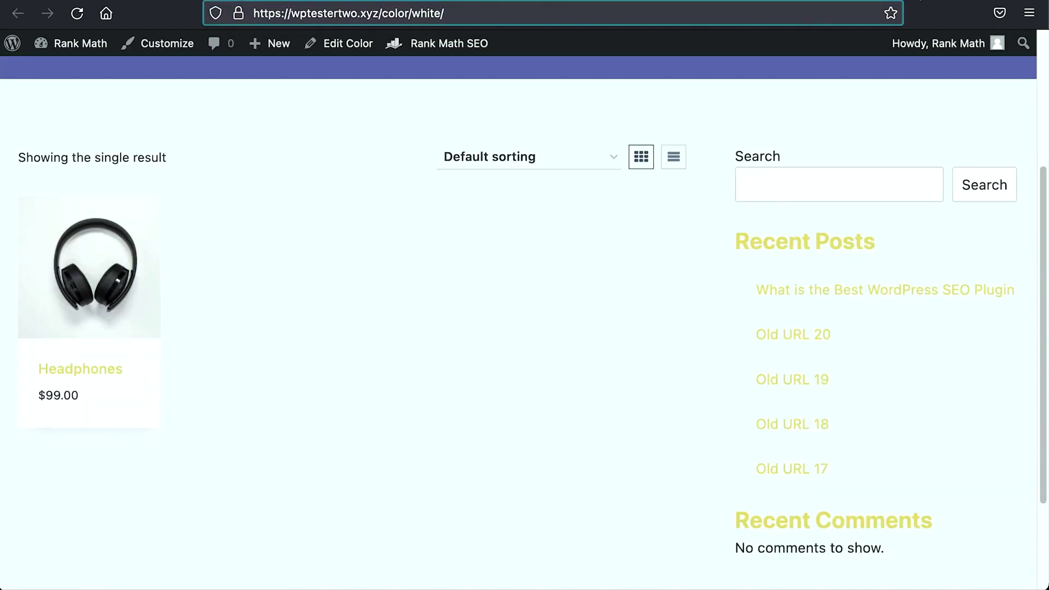
Step: Reload the /color/white/ archive, insert shop before color in its URL and load the new address
left_click(77, 14)
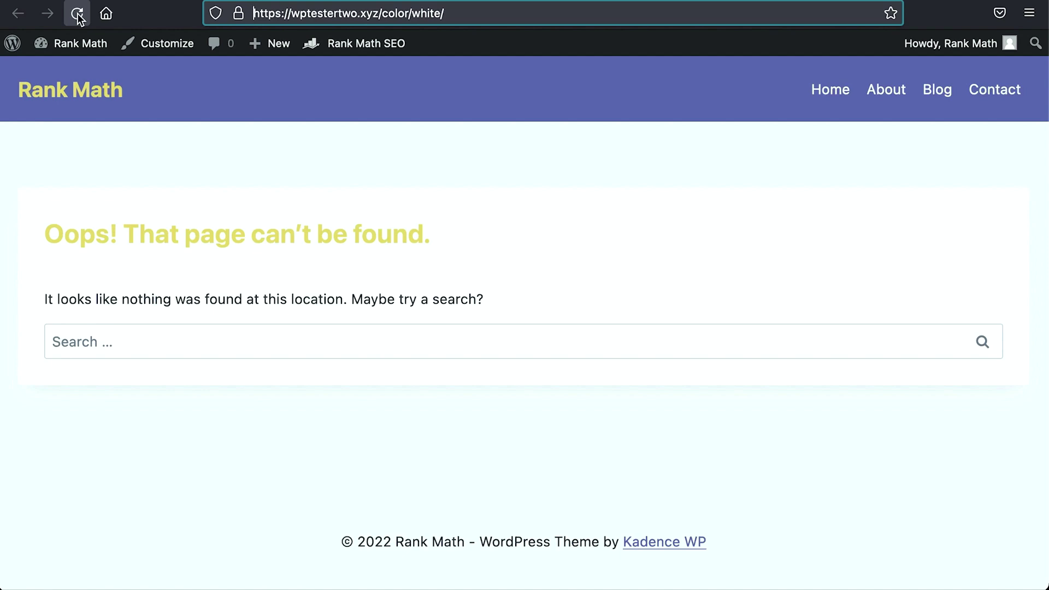
left_click(380, 13)
type("shop")
key("Return")
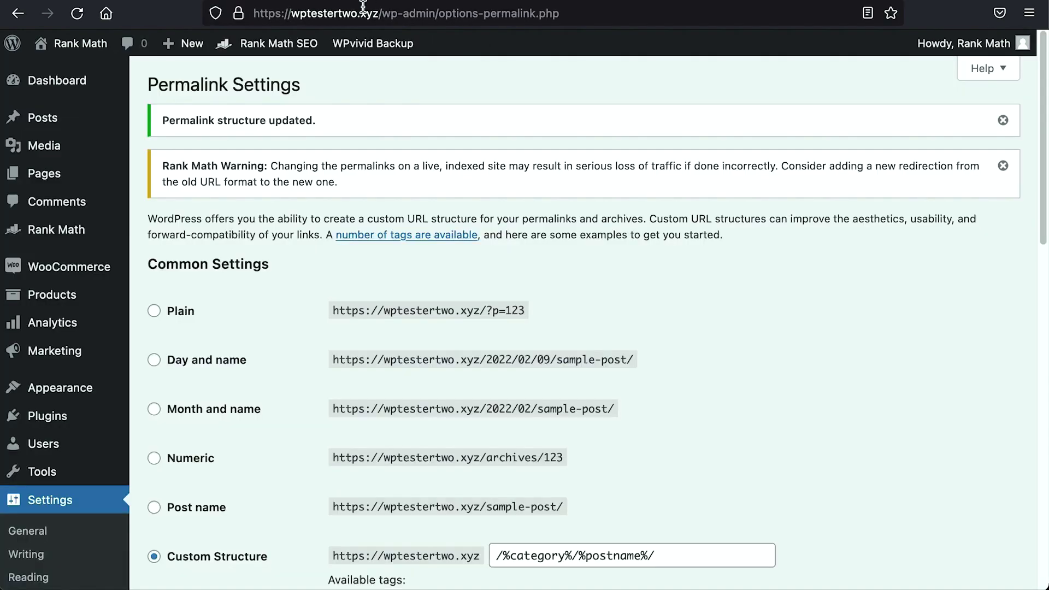
Step: Examine the product base in the live headphones URL and switch the product permalinks to Custom base
scroll(219, 425, "down", 10)
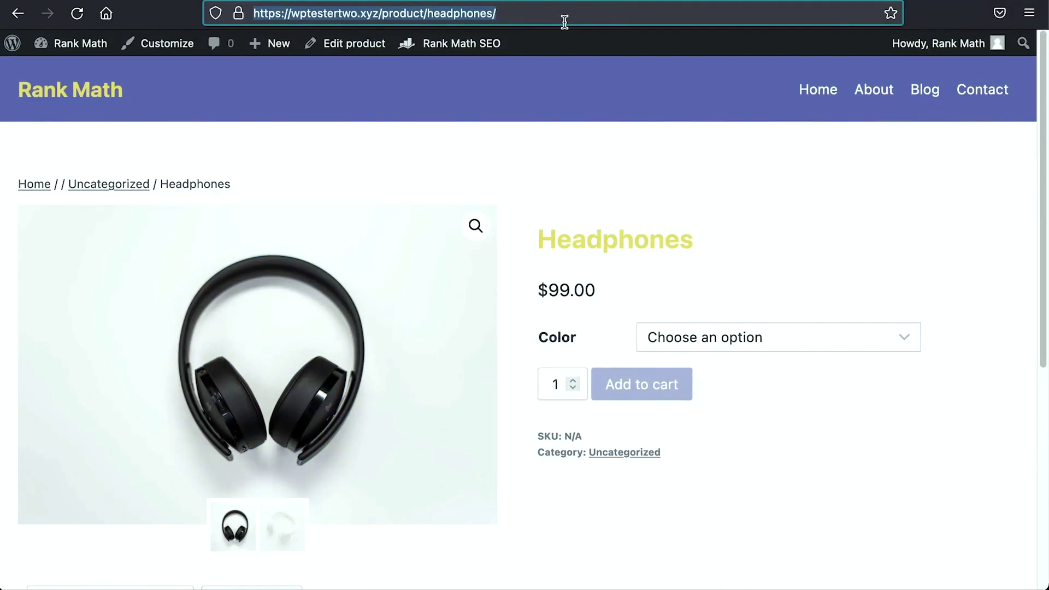
left_click_drag(381, 13, 424, 13)
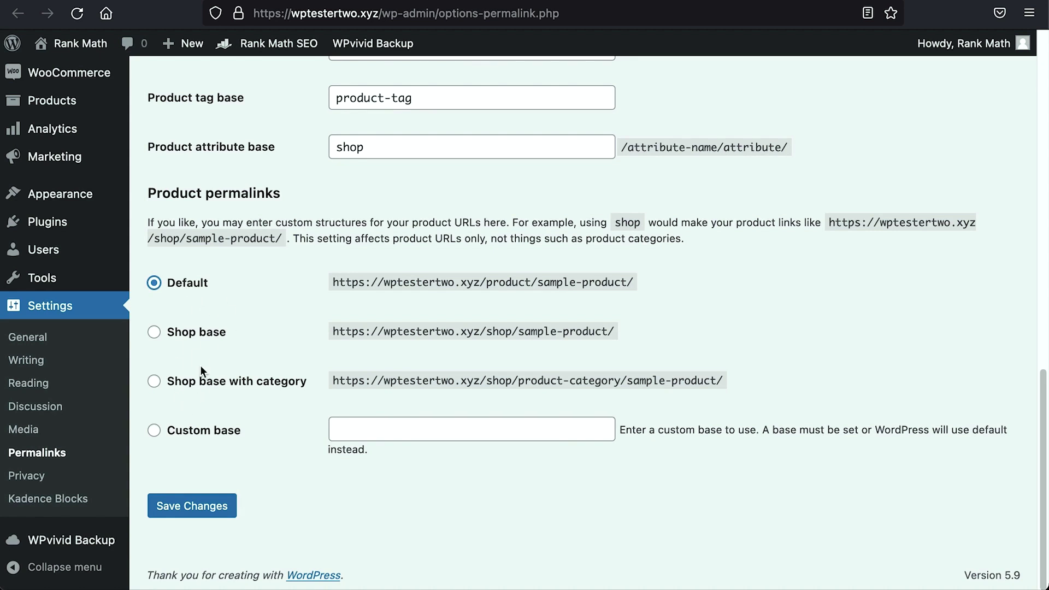
left_click(156, 433)
Step: Turn on the Remove base option for product URLs in the WooCommerce section of Rank Math's General Settings
scroll(160, 434, "up", 3)
mouse_move(85, 181)
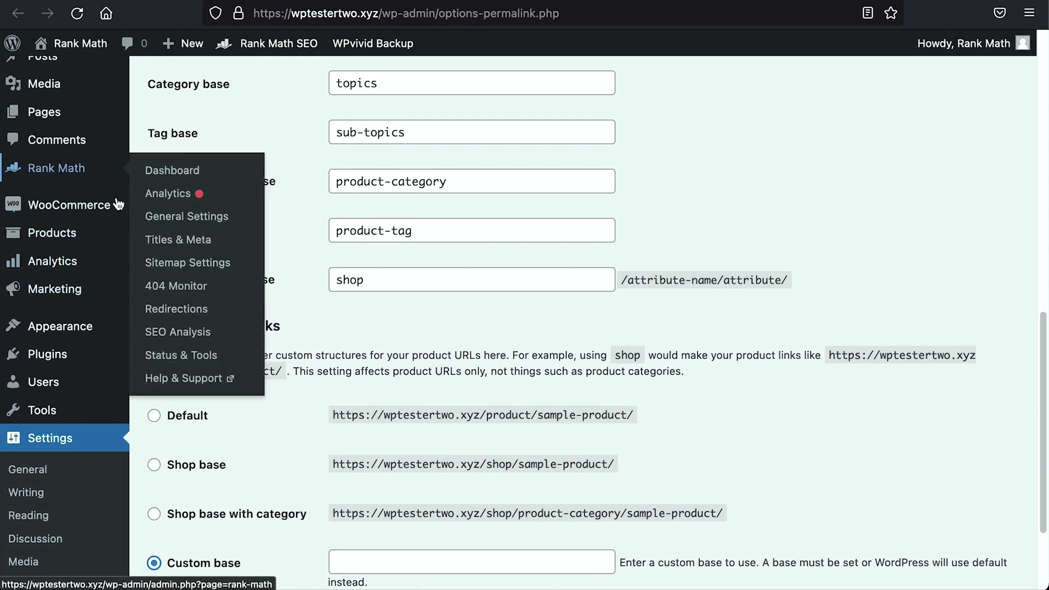
left_click(162, 224)
left_click(254, 535)
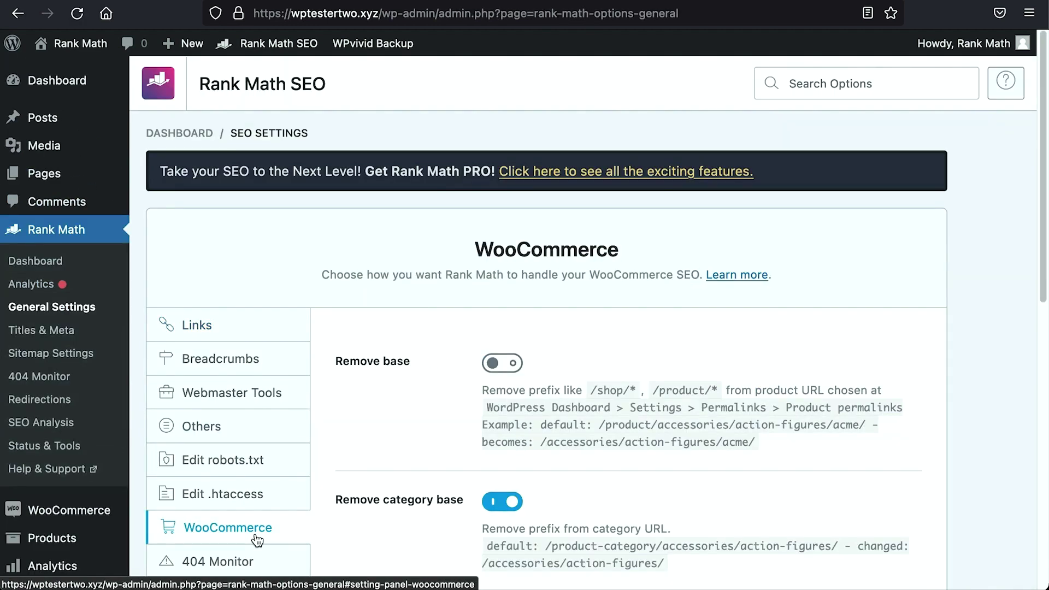
scroll(254, 538, "down", 3)
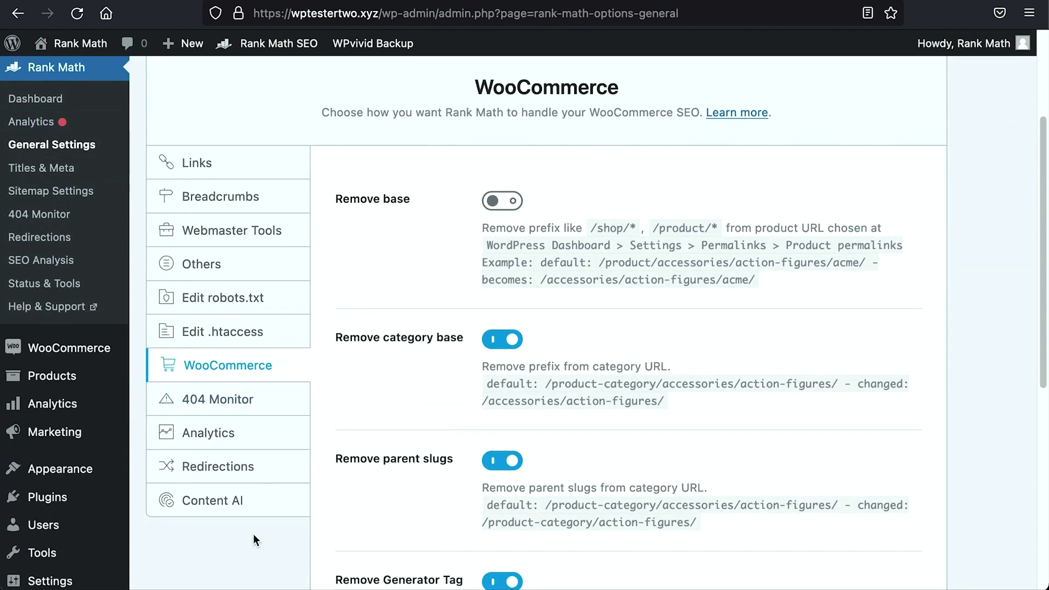
left_click(510, 205)
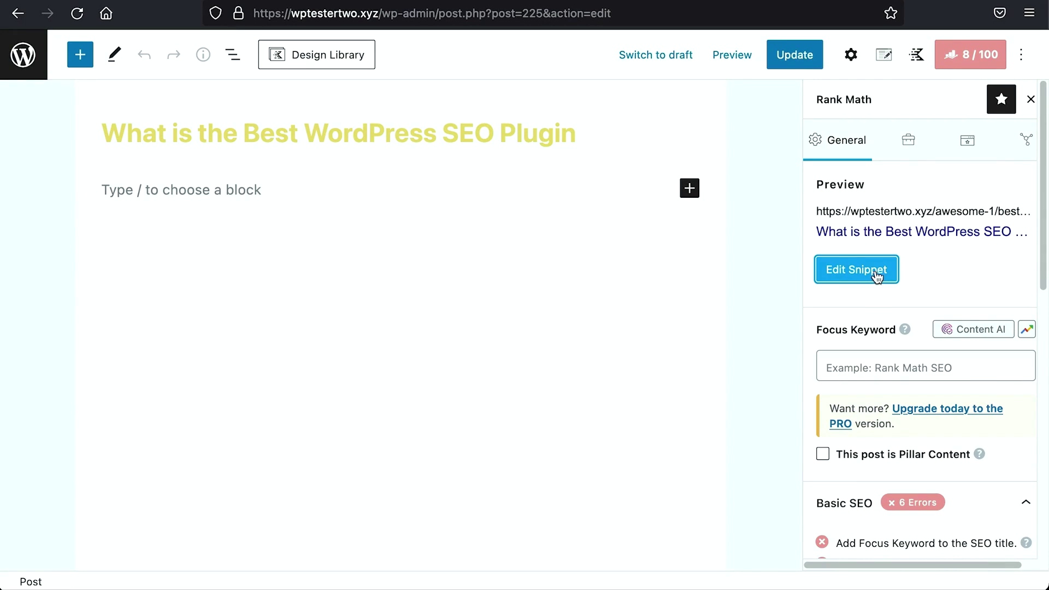
Step: Examine the post's permalink and its length counter in Rank Math's snippet editor, and close the editor
left_click(857, 270)
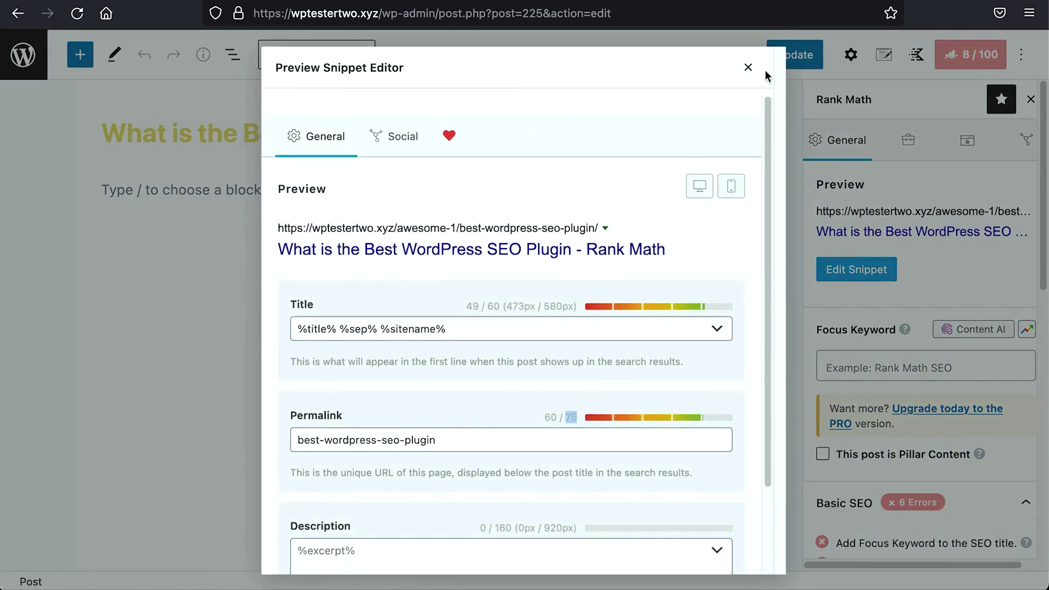
left_click(748, 67)
Step: Examine the Auto Post Redirect option and the content types it covers in Rank Math's Redirections settings
scroll(857, 386, "down", 8)
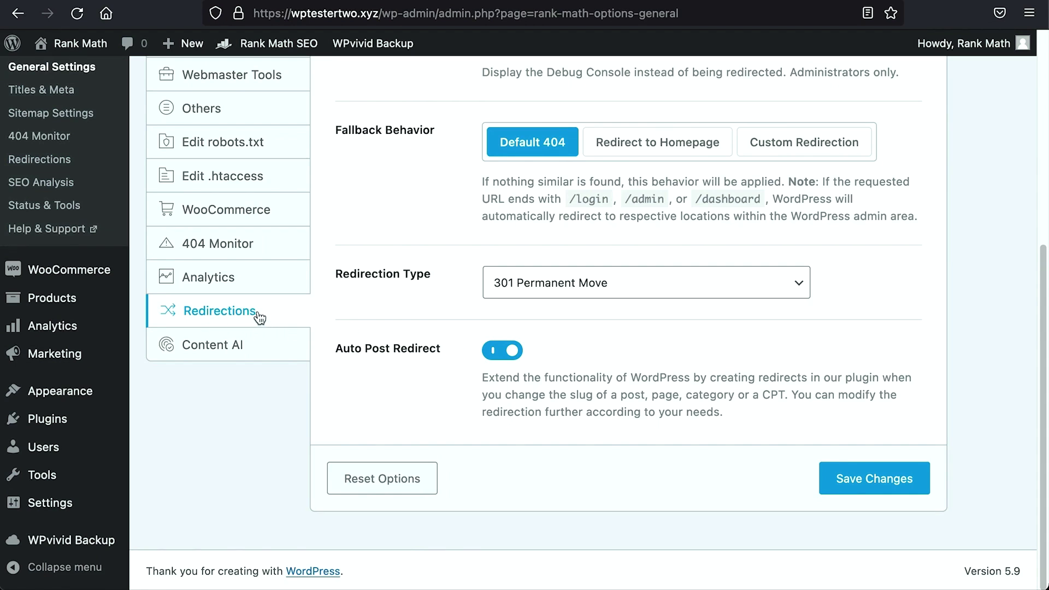
double_click(634, 393)
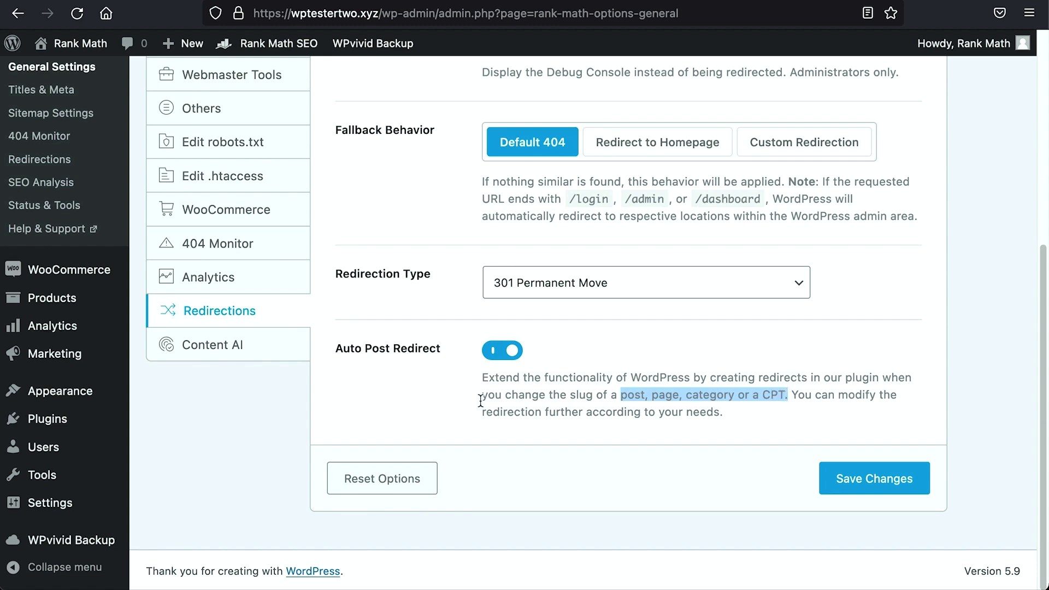
left_click_drag(509, 393, 584, 395)
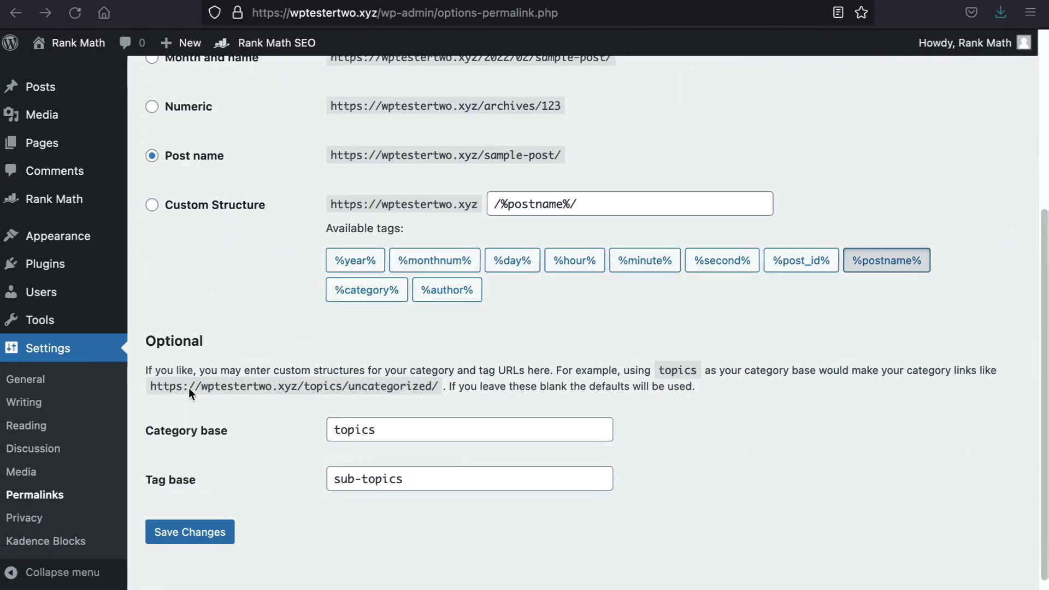
Step: Compare the Category base setting with the base shown in the example category URL in the permalink settings
scroll(189, 388, "down", 1)
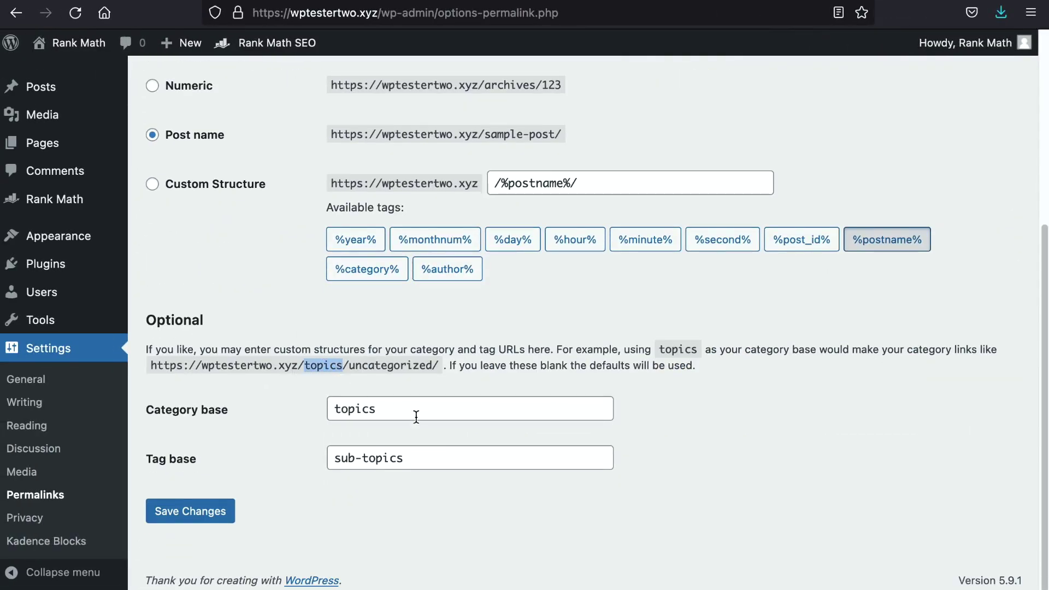
left_click(371, 415)
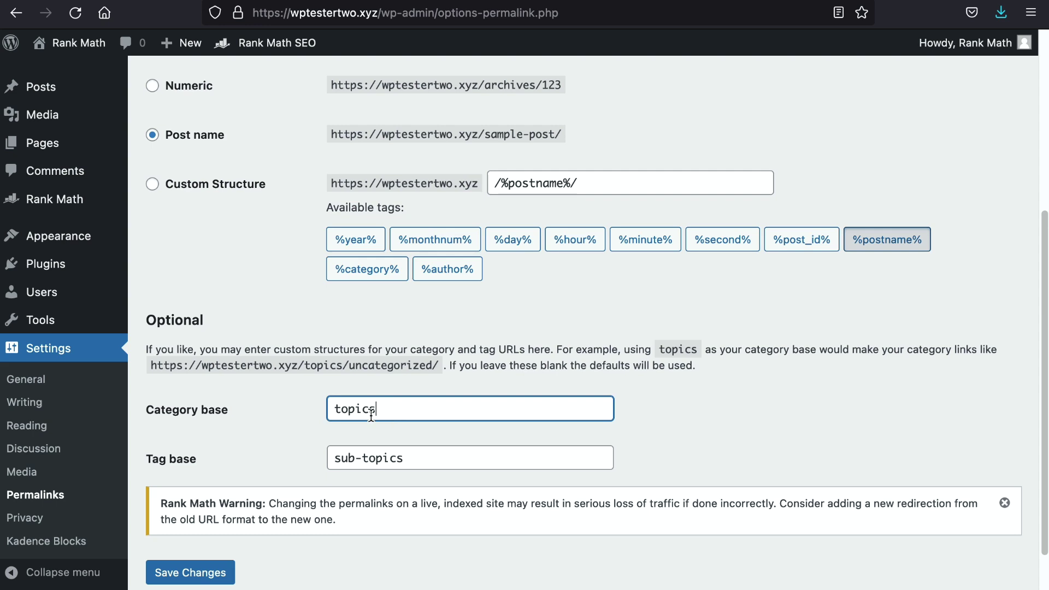
left_click(307, 369)
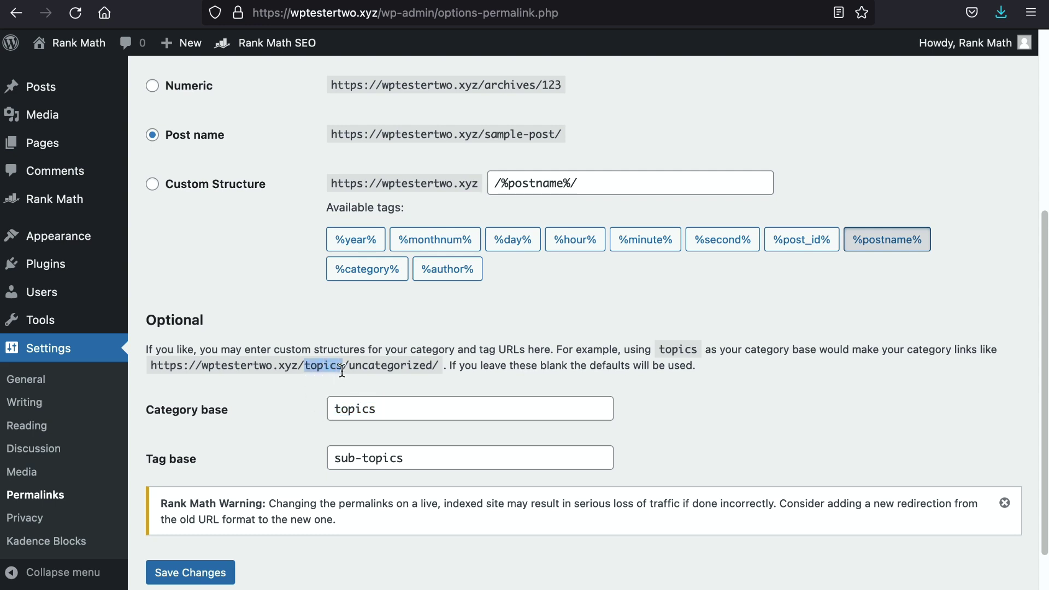
Step: Review the Author Base in Rank Math's Titles & Meta settings and the WooCommerce URL options in its General Settings
mouse_move(61, 213)
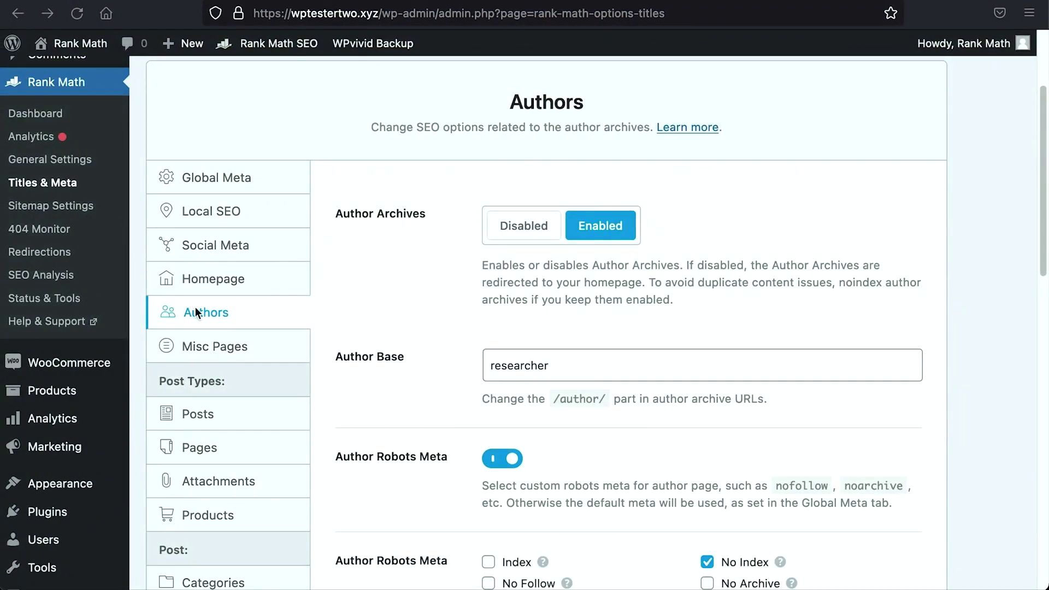
double_click(520, 366)
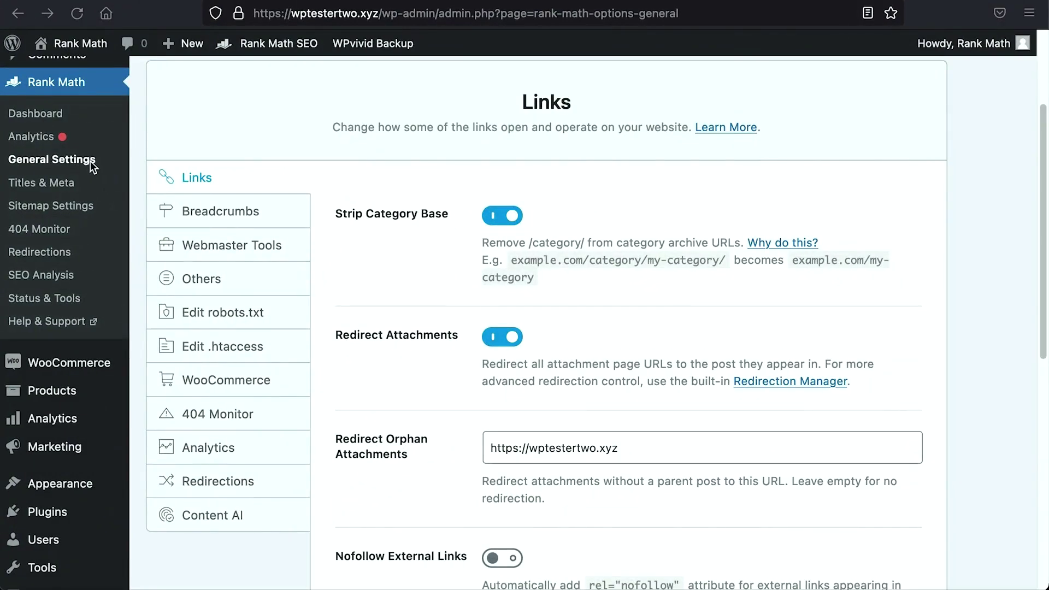
left_click(235, 389)
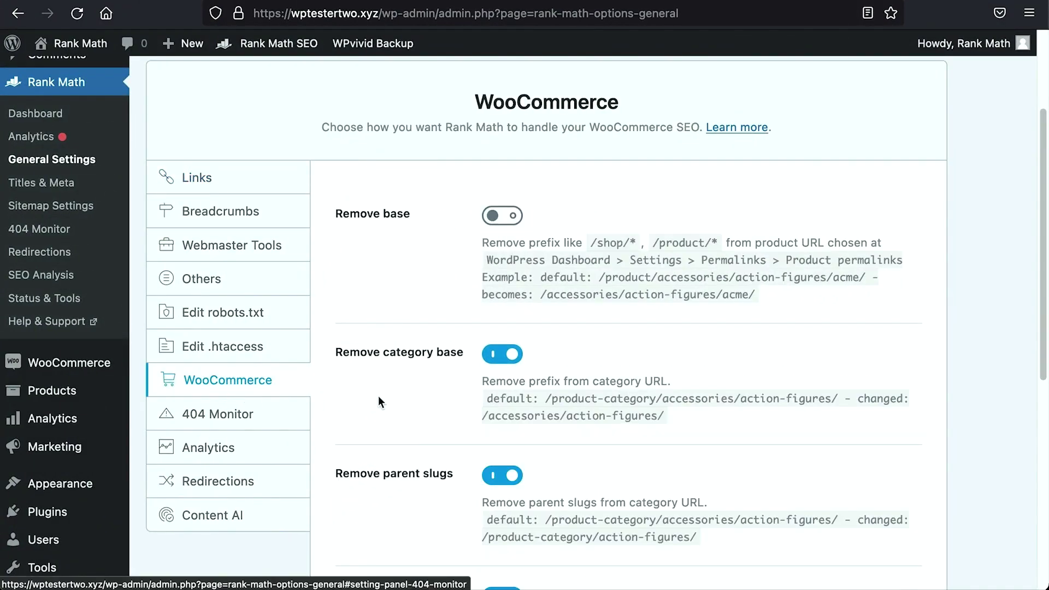